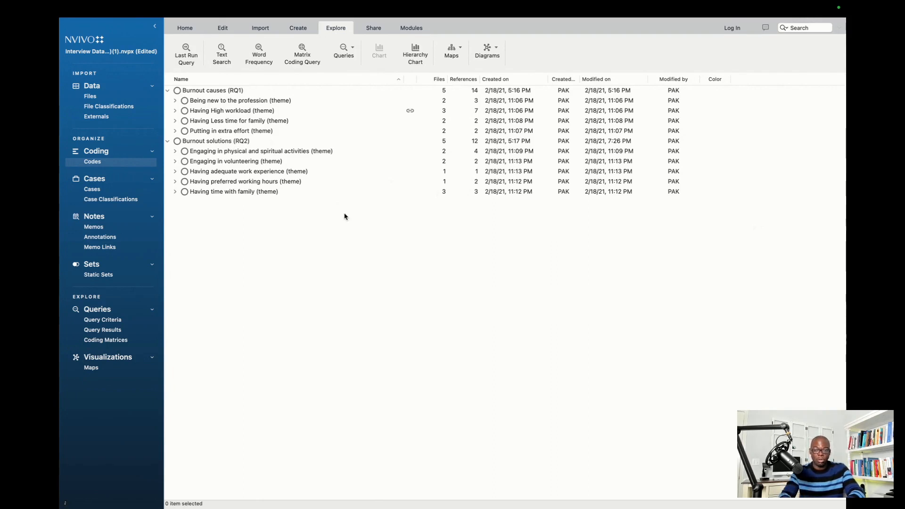
pyautogui.click(344, 215)
pyautogui.click(335, 30)
pyautogui.click(336, 30)
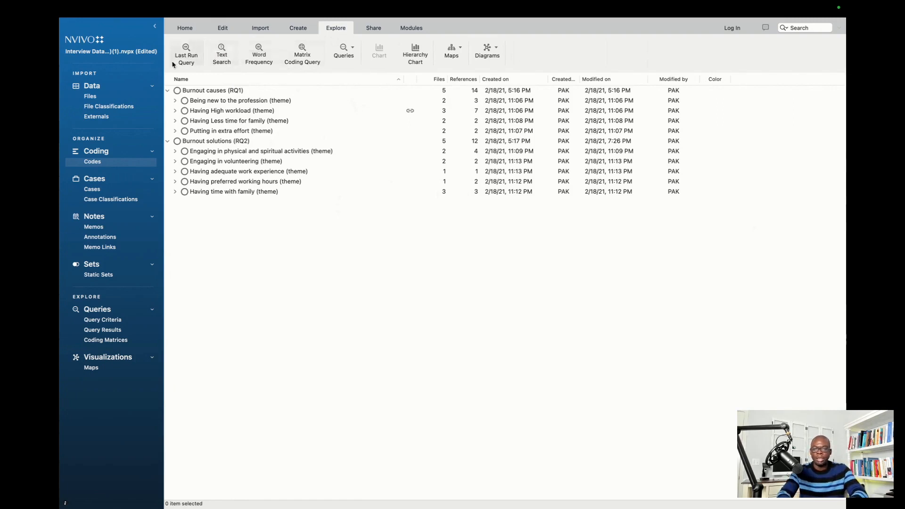
pyautogui.click(185, 27)
pyautogui.click(334, 30)
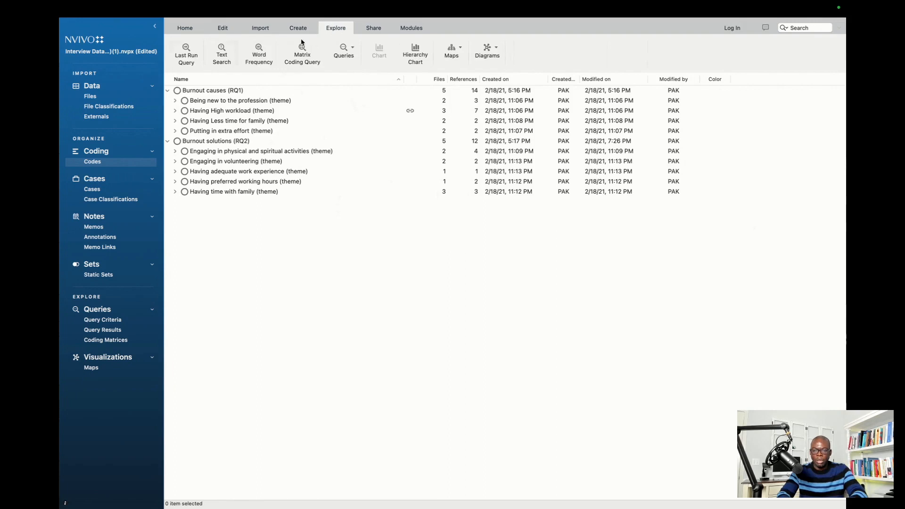
# Start a text search query for "Profession" and open the item selection for its search scope
pyautogui.click(222, 57)
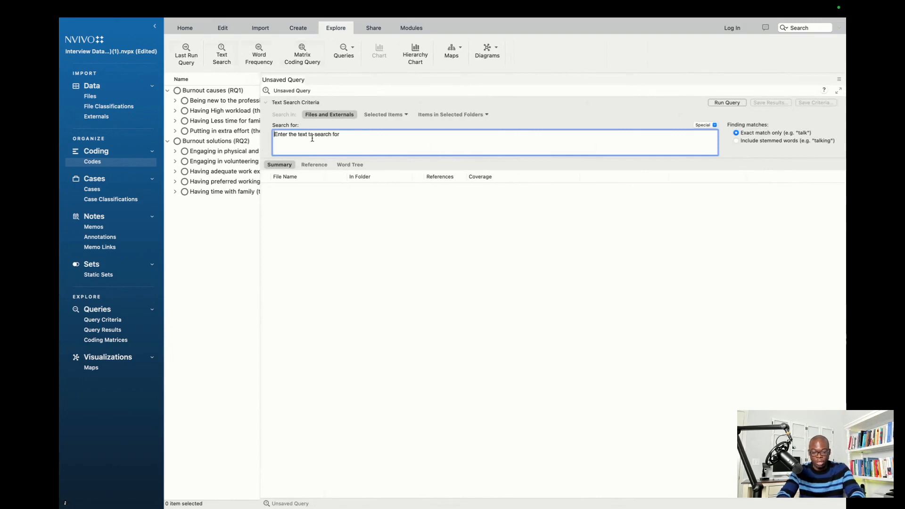
pyautogui.write('Pro')
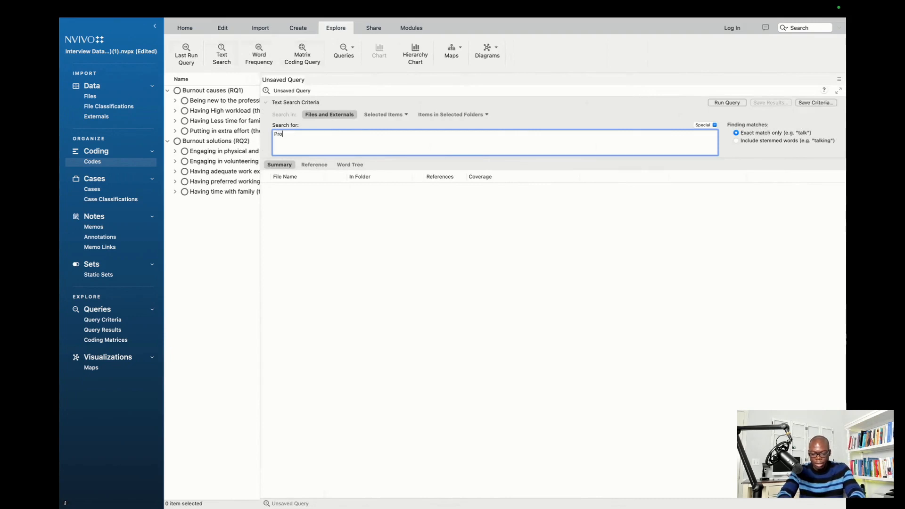
pyautogui.write('fession')
pyautogui.click(373, 119)
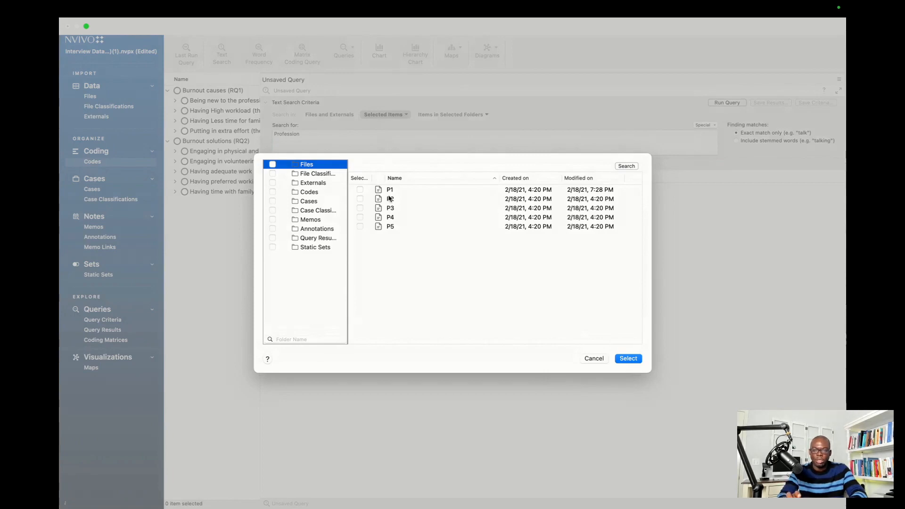
# Mark the interview files P1, P2, P3, P4 and P5 as items to search in
pyautogui.click(359, 192)
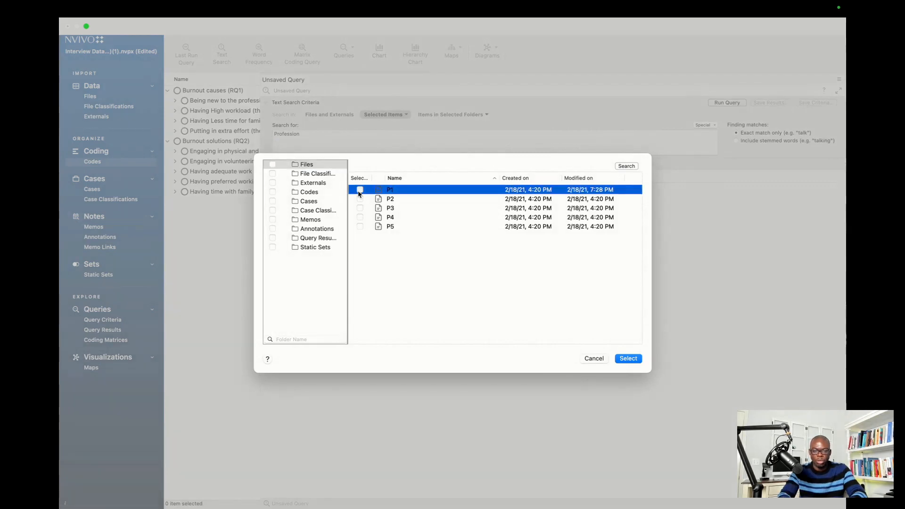
pyautogui.click(359, 191)
pyautogui.click(361, 199)
pyautogui.click(361, 200)
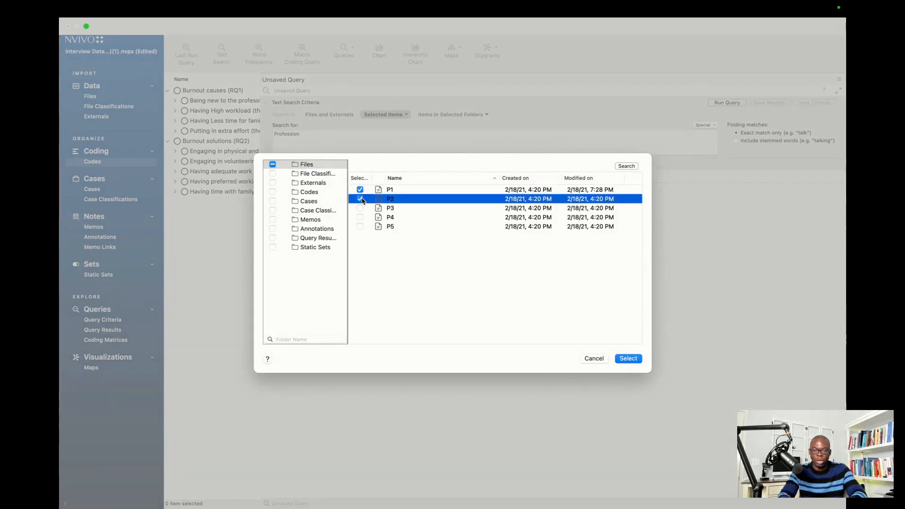
pyautogui.click(360, 208)
pyautogui.click(361, 209)
pyautogui.click(360, 217)
pyautogui.click(361, 227)
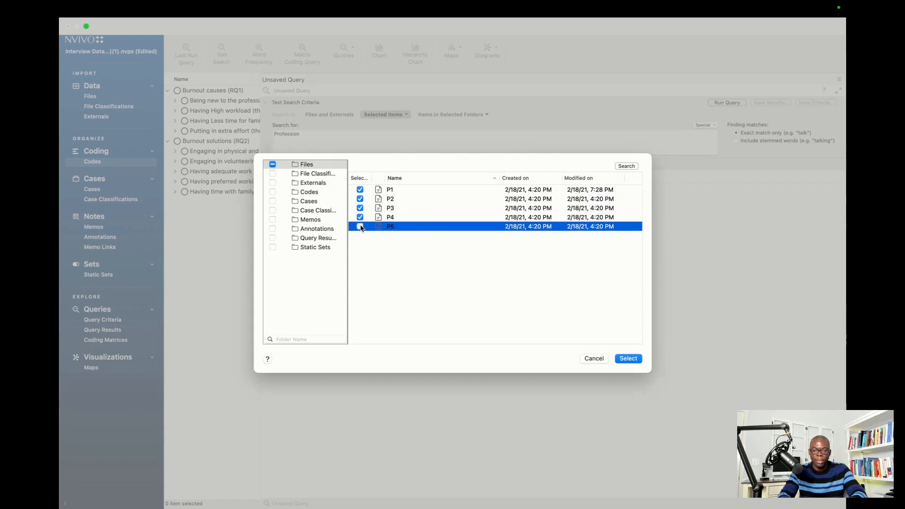
pyautogui.click(368, 247)
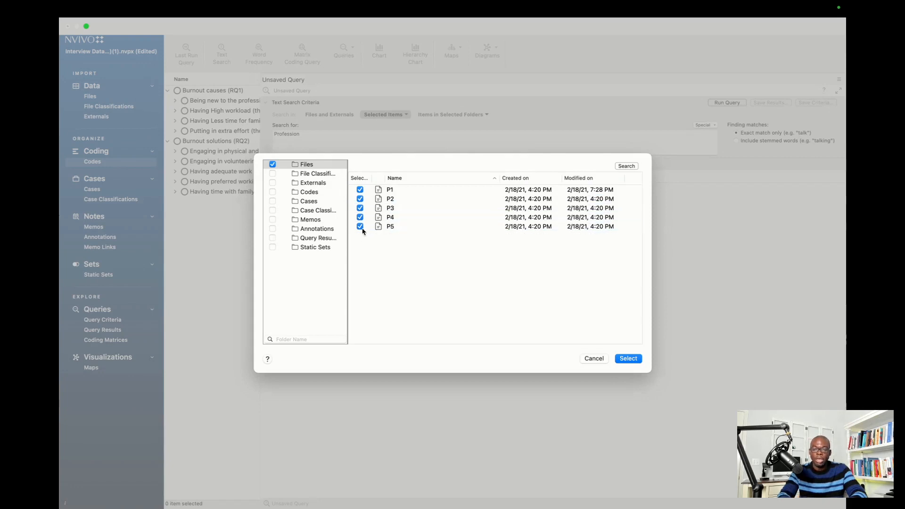
# Clear the selection of all five interview files, P5 back through P1
pyautogui.click(361, 227)
pyautogui.click(361, 218)
pyautogui.click(360, 207)
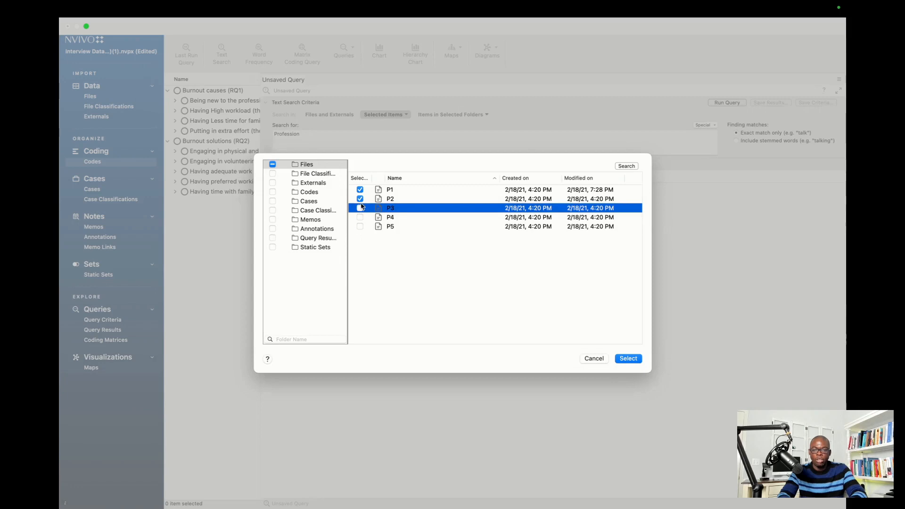
pyautogui.click(361, 199)
pyautogui.click(360, 189)
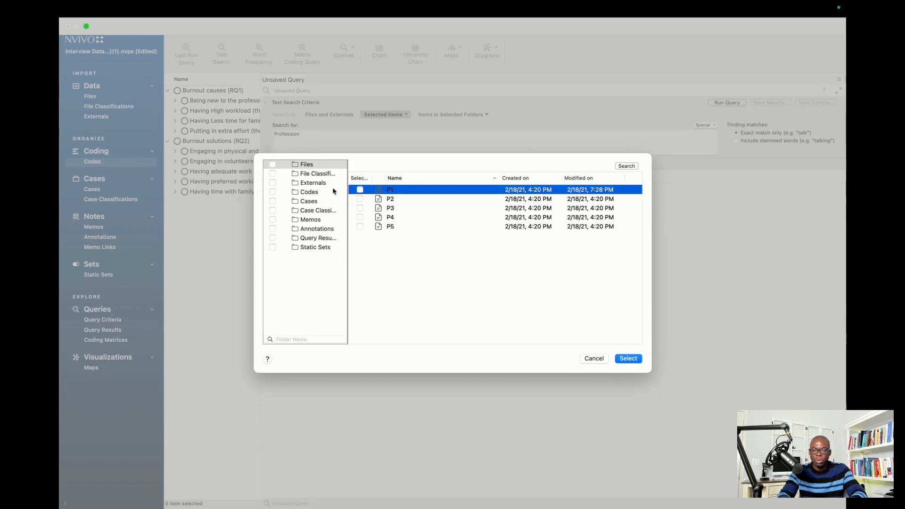
# Mark all four theme codes under Burnout causes (RQ1) as items to search in
pyautogui.click(311, 194)
pyautogui.click(361, 189)
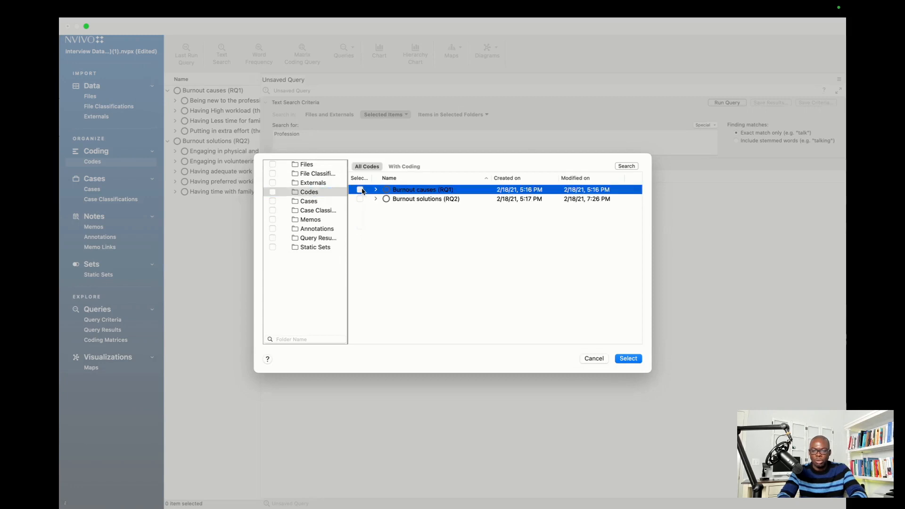
pyautogui.click(361, 190)
pyautogui.click(376, 190)
pyautogui.click(359, 198)
pyautogui.click(360, 208)
pyautogui.click(361, 217)
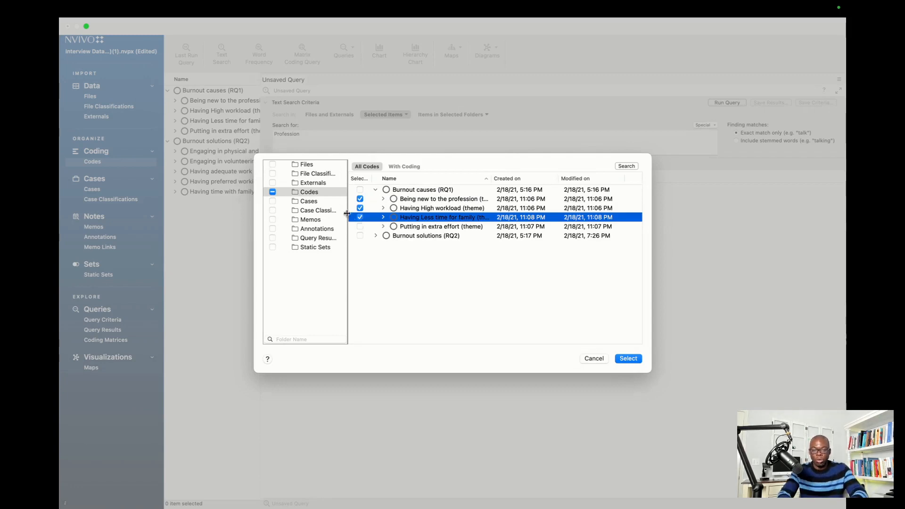
pyautogui.click(360, 226)
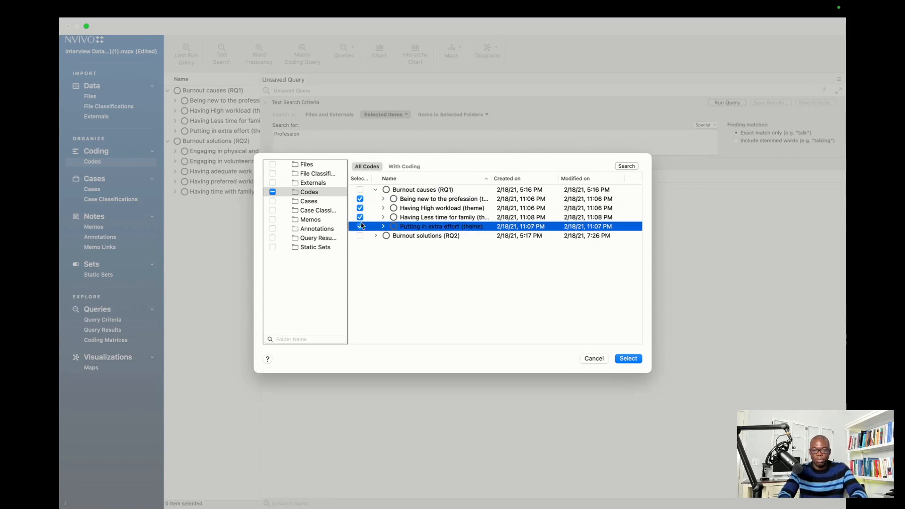
# Deselect the four theme codes under Burnout causes (RQ1)
pyautogui.click(360, 199)
pyautogui.click(360, 208)
pyautogui.click(360, 217)
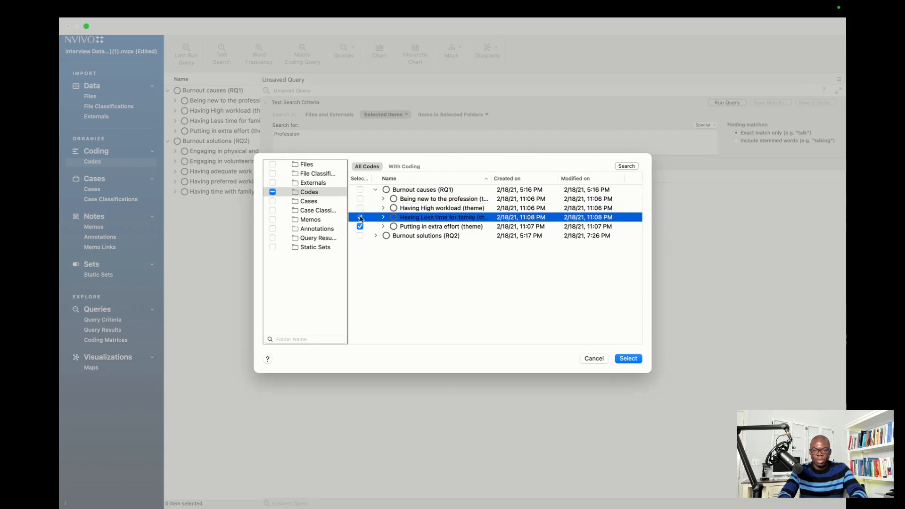
pyautogui.click(361, 227)
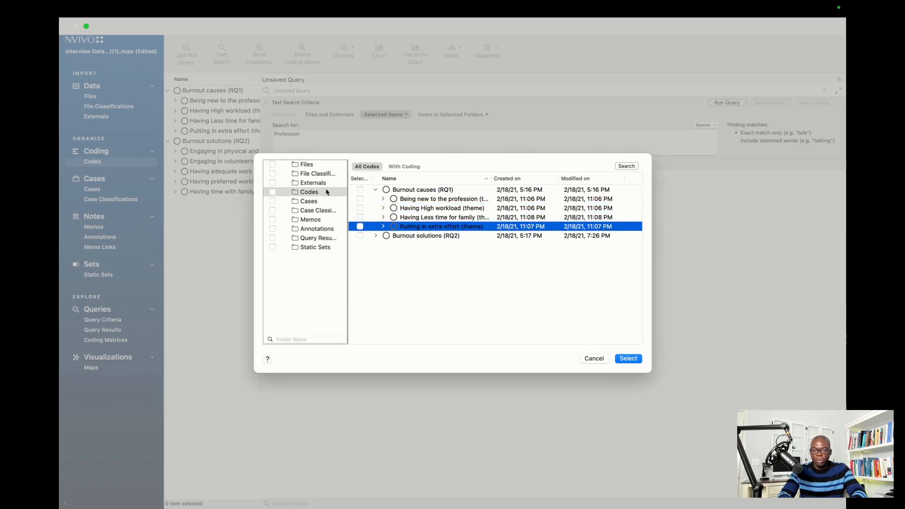
# Limit the text search to the files P1, P2, P3, P4 and P5 and run the query
pyautogui.click(306, 165)
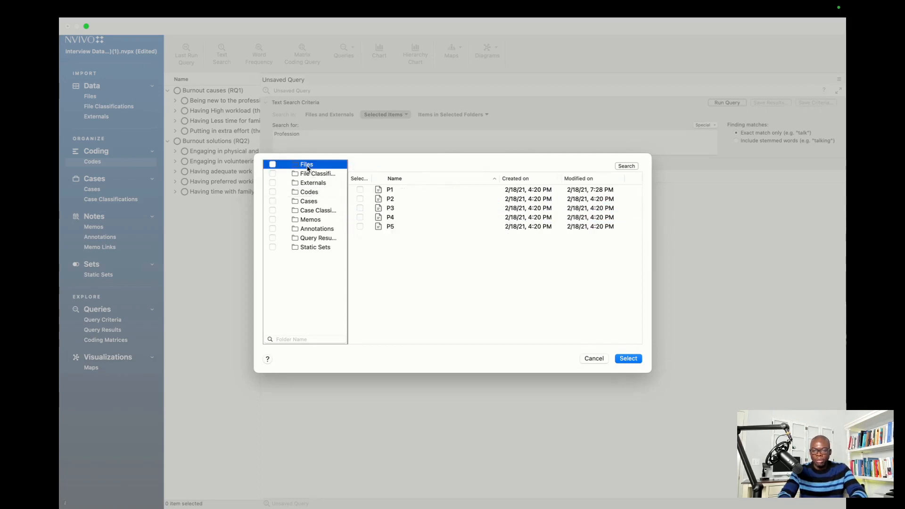
pyautogui.click(361, 189)
pyautogui.click(360, 199)
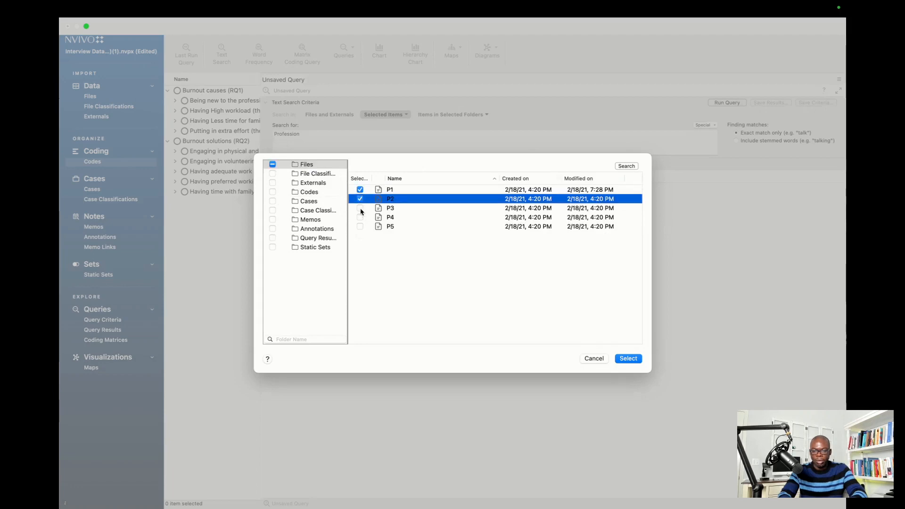
pyautogui.click(360, 208)
pyautogui.click(360, 218)
pyautogui.click(361, 226)
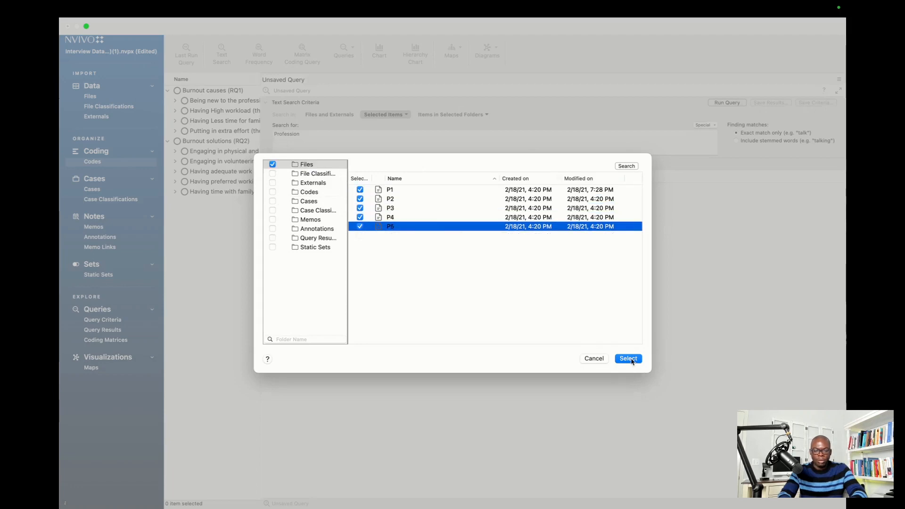
pyautogui.click(630, 360)
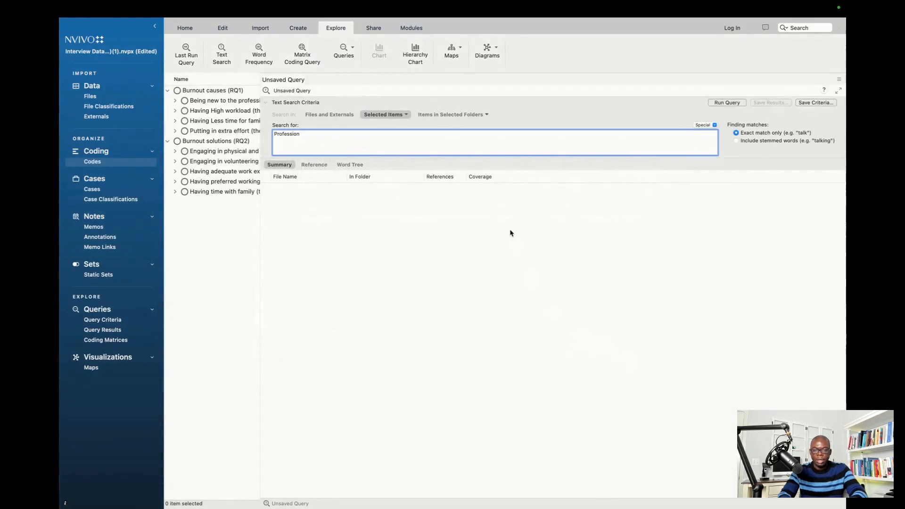
pyautogui.click(723, 104)
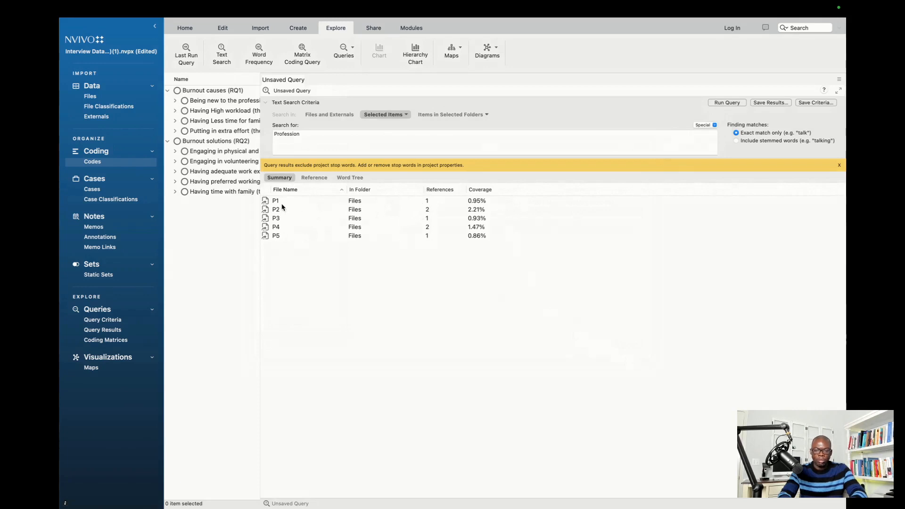
# Examine the summary of search results, comparing the reference count and coverage of each interview file
pyautogui.click(429, 219)
pyautogui.click(428, 210)
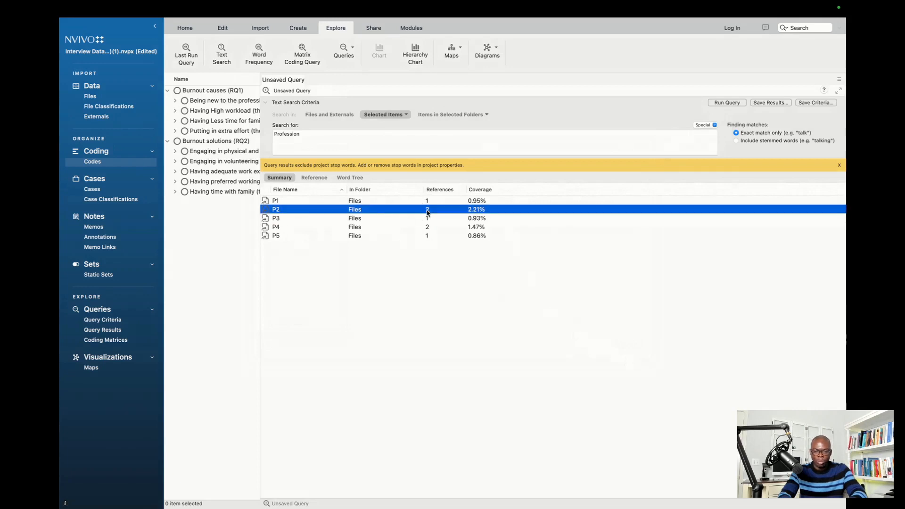
pyautogui.click(427, 235)
pyautogui.click(408, 219)
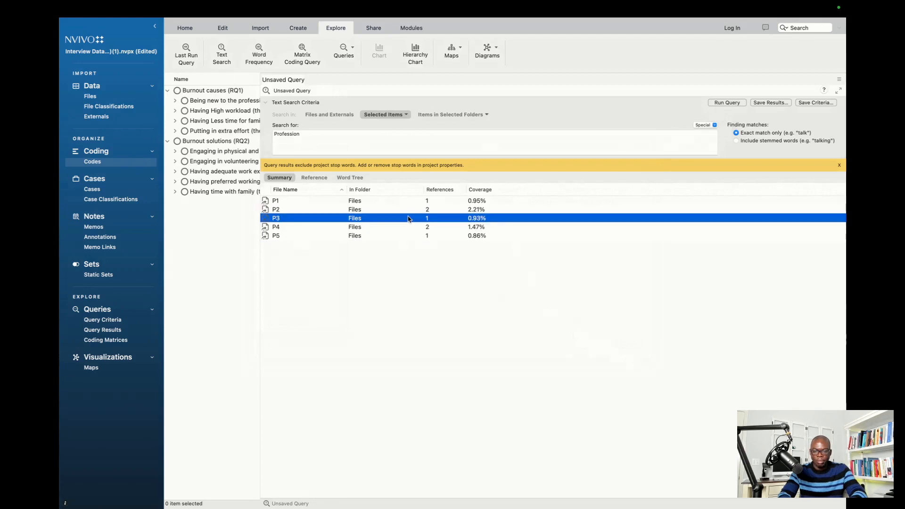
pyautogui.click(385, 228)
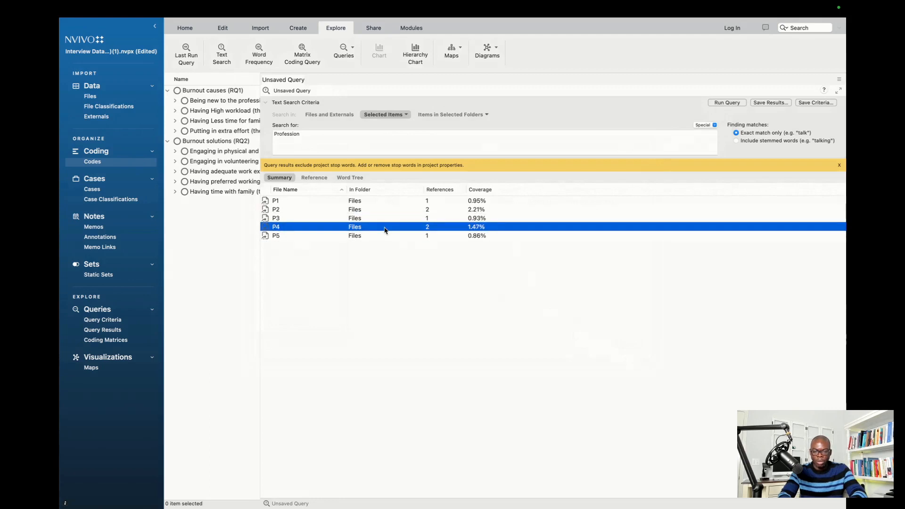
pyautogui.click(385, 236)
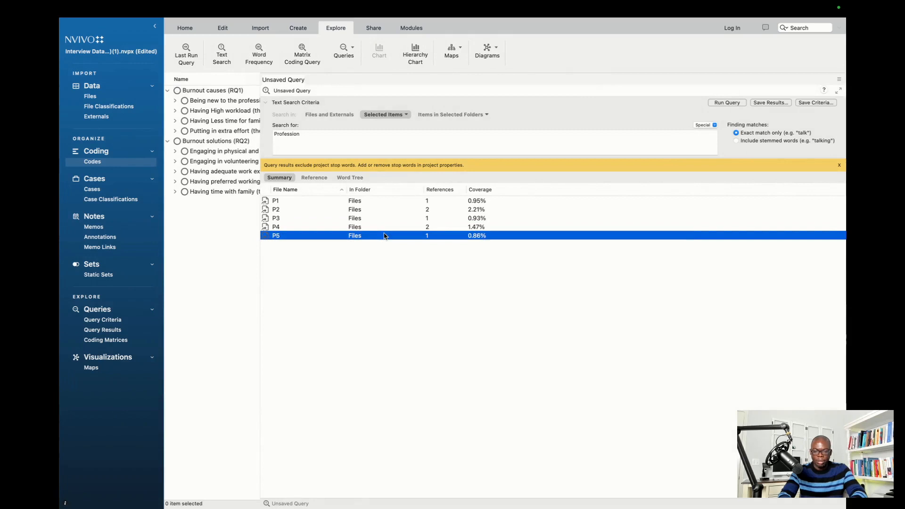
# Read the search results as references in context, checking the matches inside the P4 interview and closing it again
pyautogui.click(314, 178)
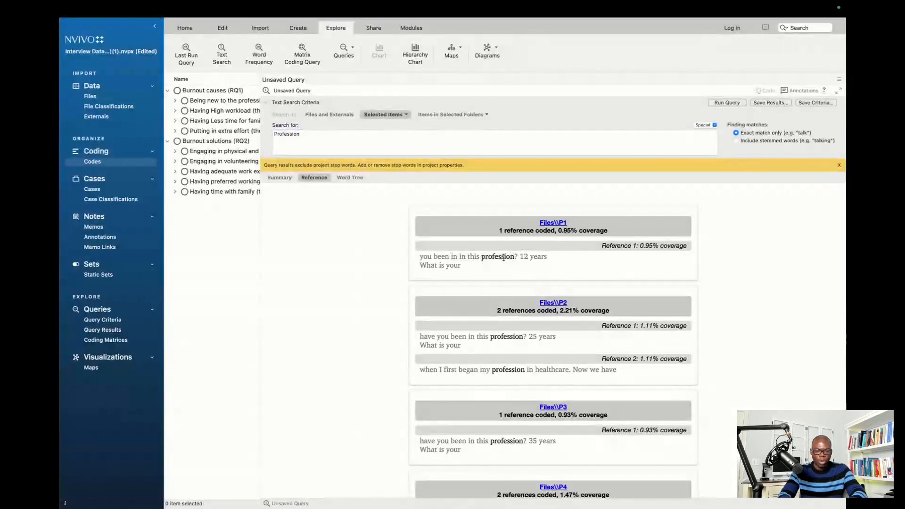
pyautogui.scroll(-3, 615, 390)
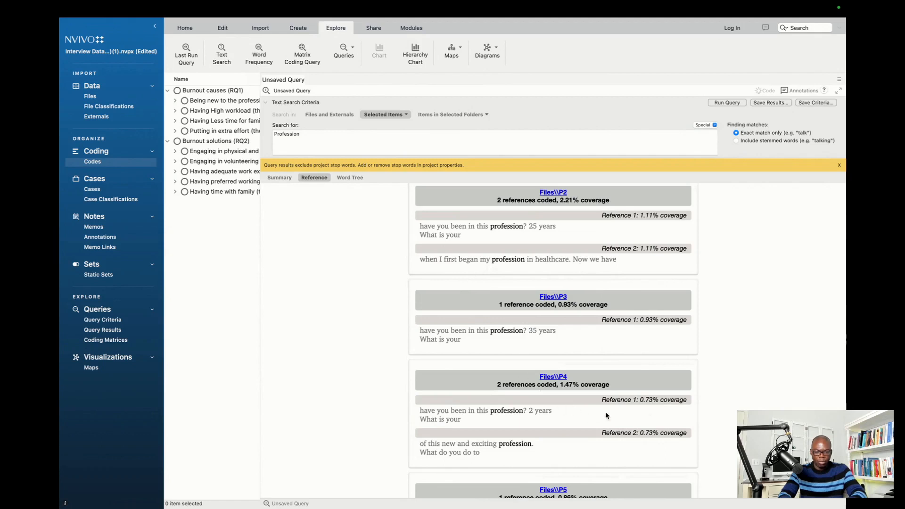
pyautogui.scroll(-3, 734, 370)
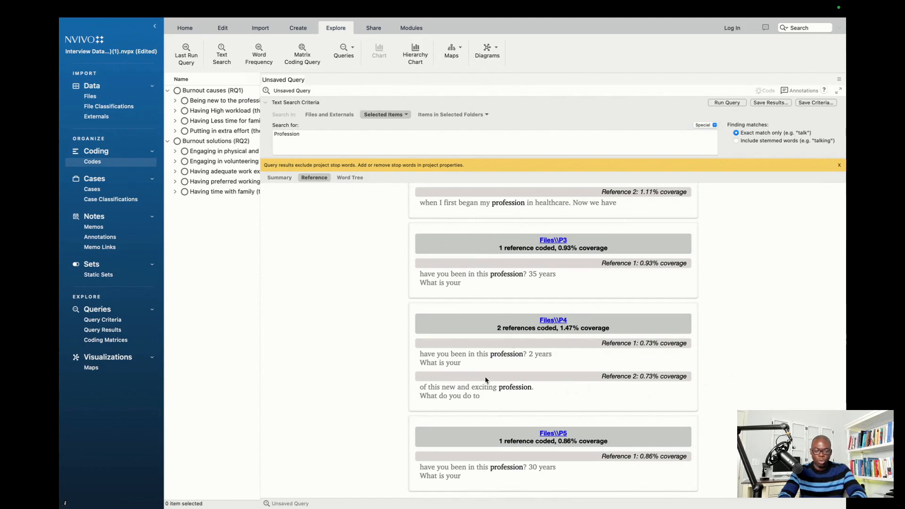
pyautogui.click(550, 322)
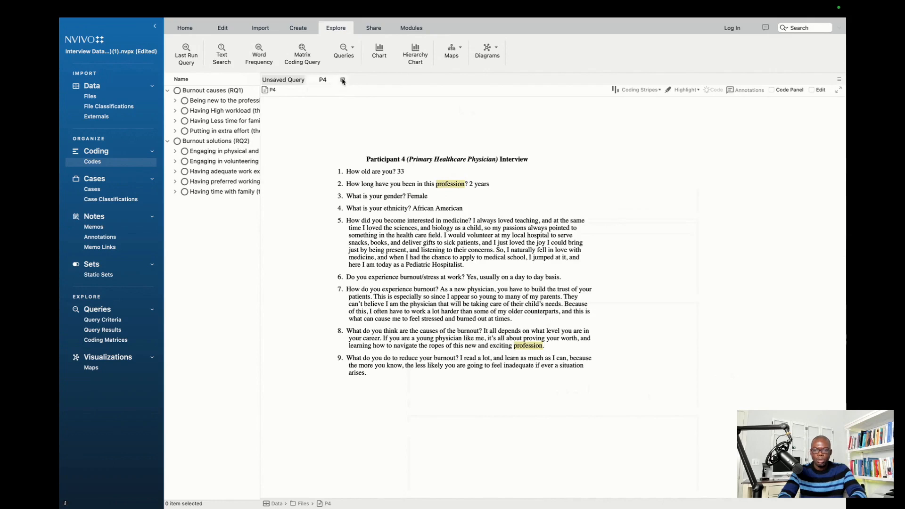
pyautogui.click(343, 80)
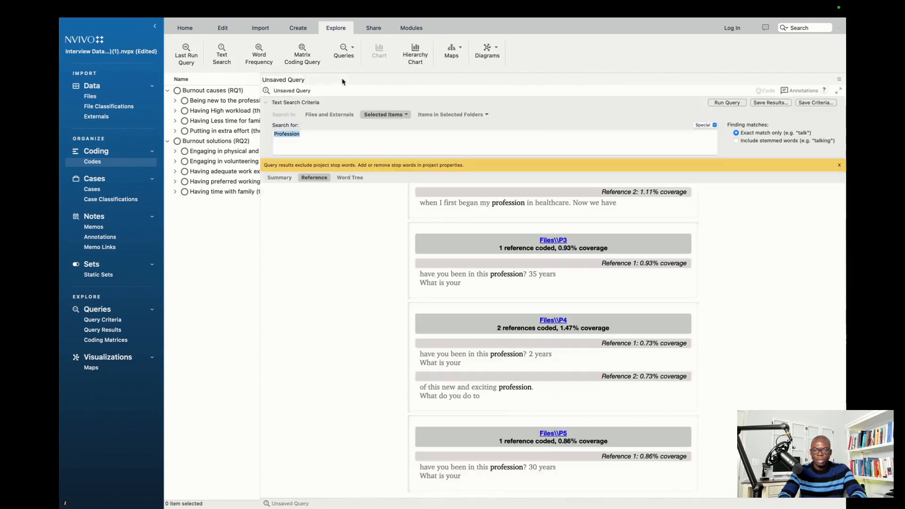
# Highlight the "have you been" and "of this new and exciting" branches in the results' word tree and set its context to 7 words
pyautogui.click(360, 181)
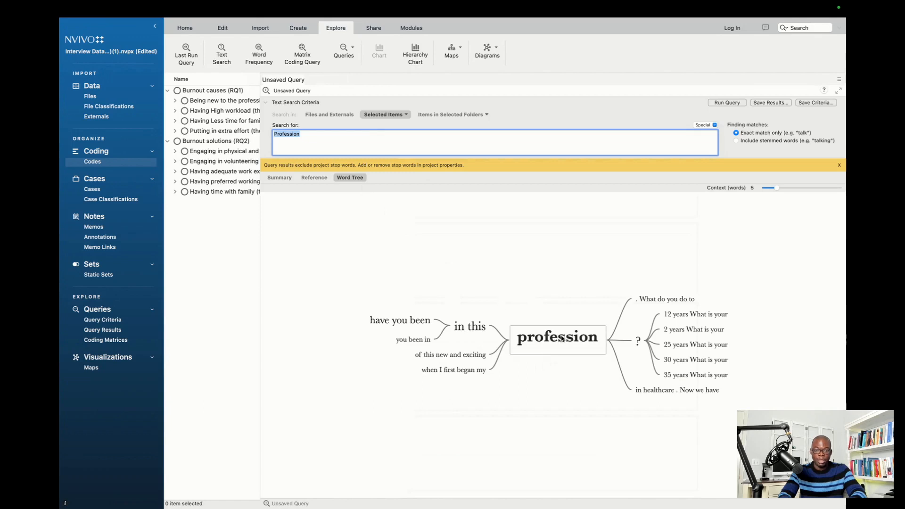
pyautogui.moveTo(541, 342)
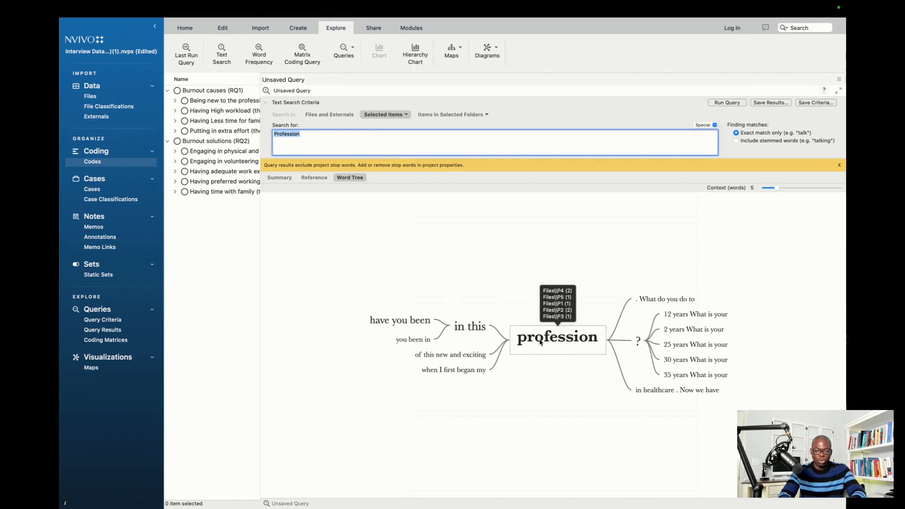
pyautogui.click(399, 325)
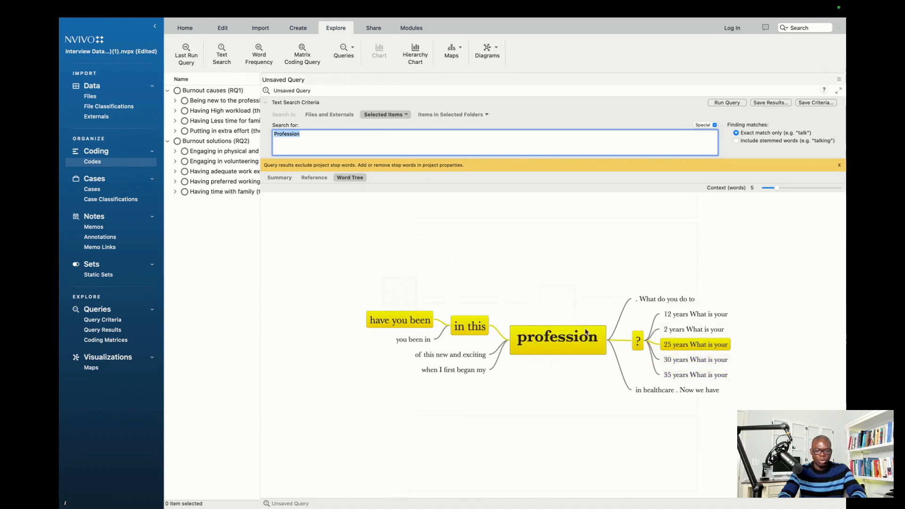
pyautogui.click(443, 354)
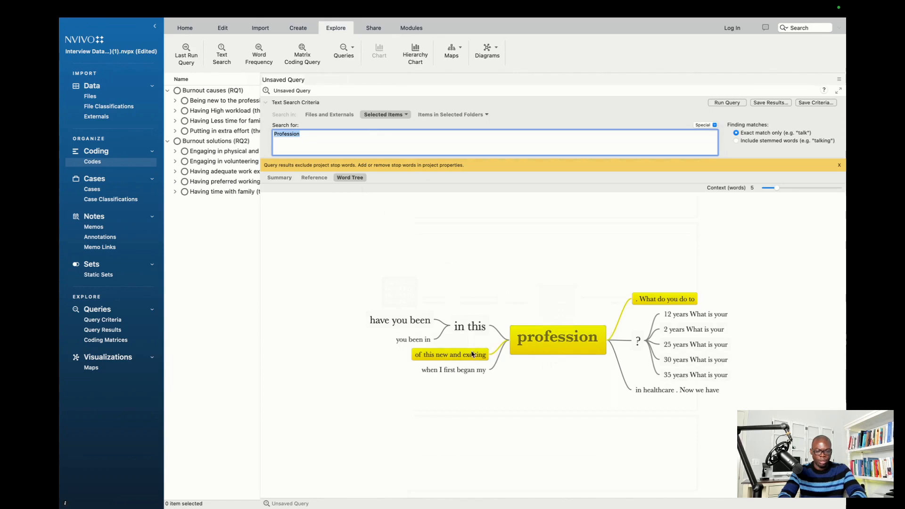
pyautogui.click(785, 188)
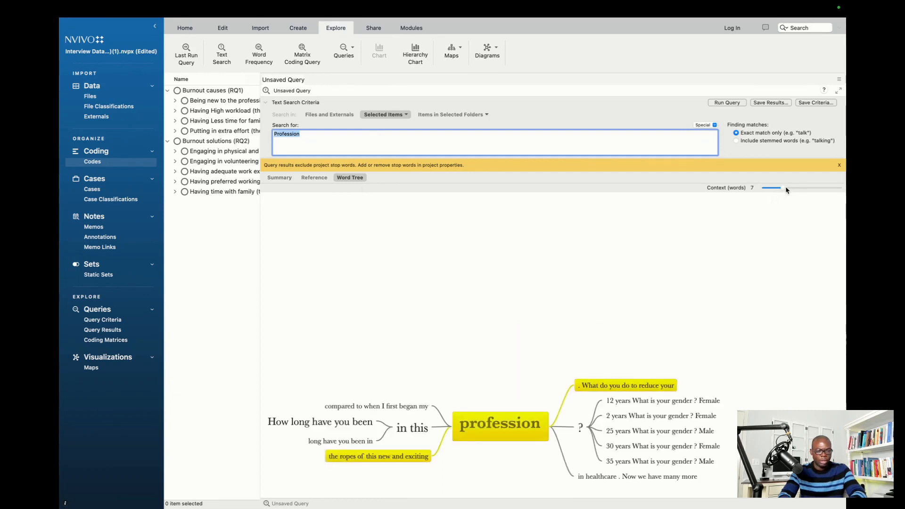
# Widen the word tree's context to 10 words, and set it back to 7 words
pyautogui.moveTo(786, 188); pyautogui.dragTo(790, 189)
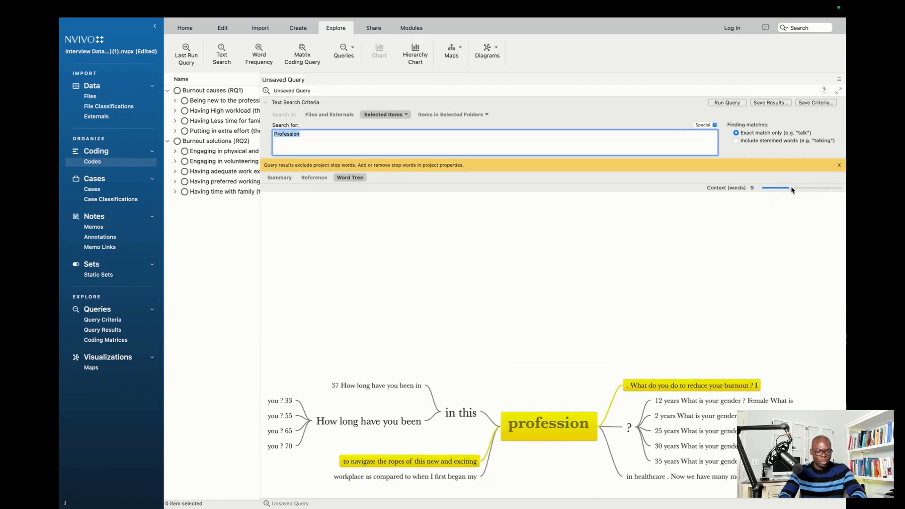
pyautogui.moveTo(791, 189); pyautogui.dragTo(793, 188)
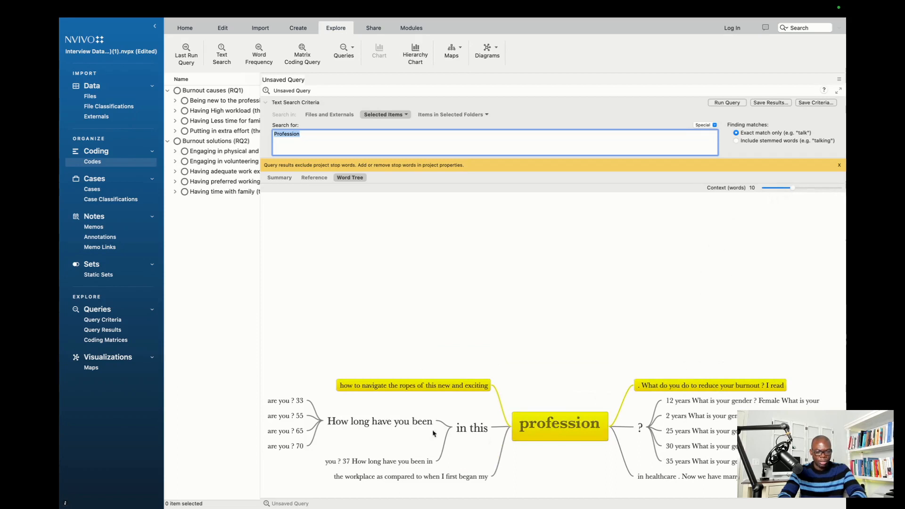
pyautogui.click(786, 190)
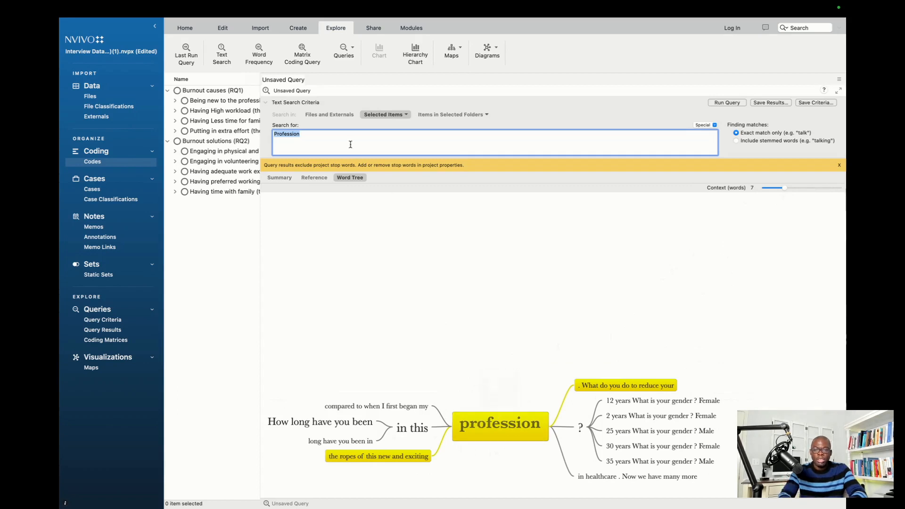
# Extend the text search to "Profession or working" and run the query
pyautogui.click(338, 136)
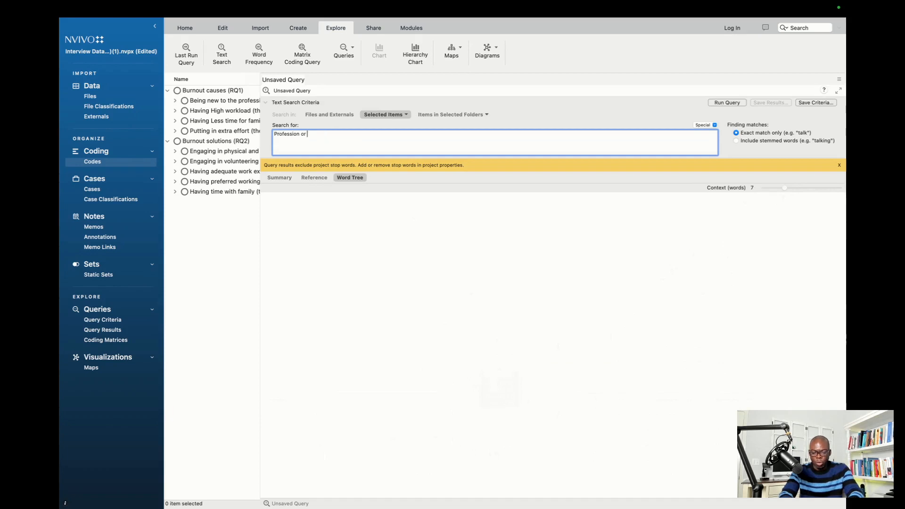
pyautogui.write('or working')
pyautogui.click(739, 102)
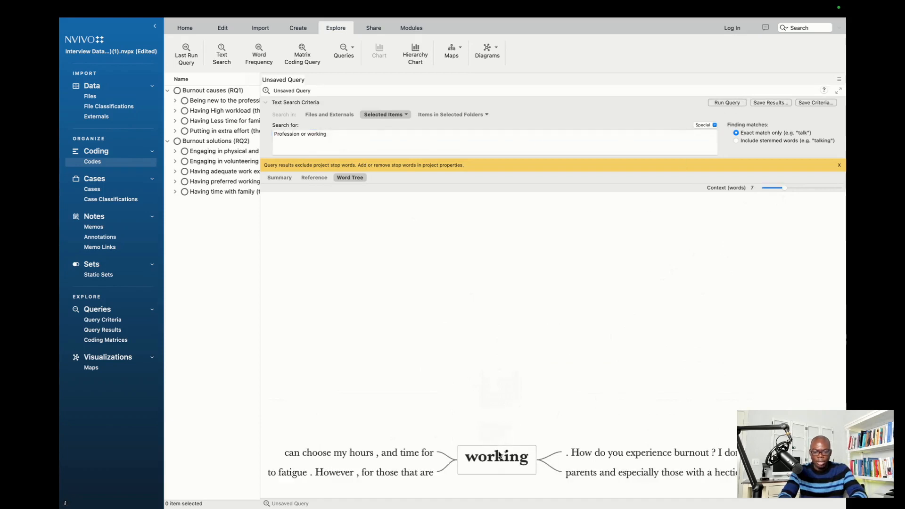
# Switch the word tree to "profession" and back to "working", and highlight its "can choose my hours, and time for" branch
pyautogui.moveTo(489, 459)
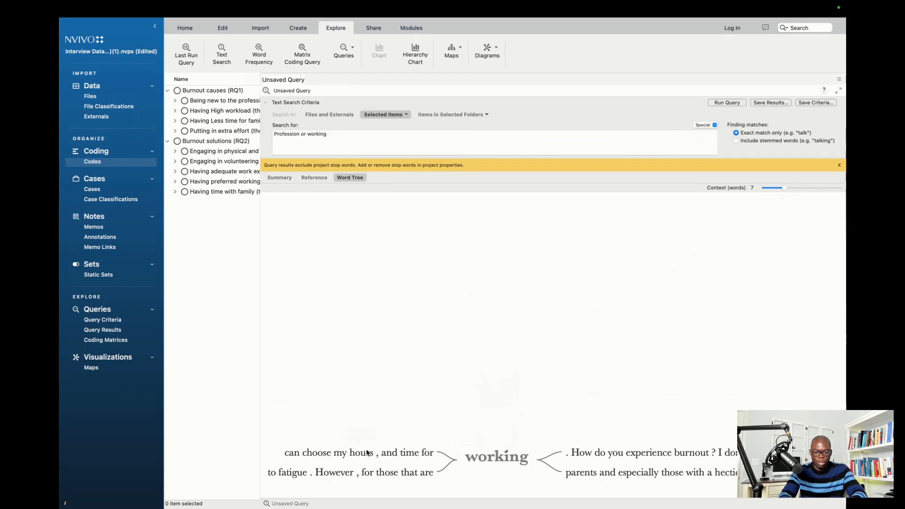
pyautogui.moveTo(350, 458)
pyautogui.click(499, 456)
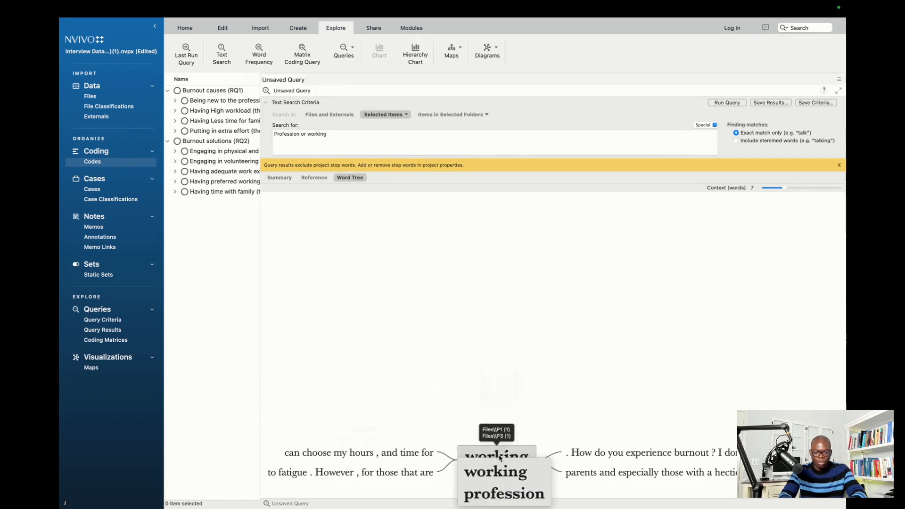
pyautogui.click(501, 490)
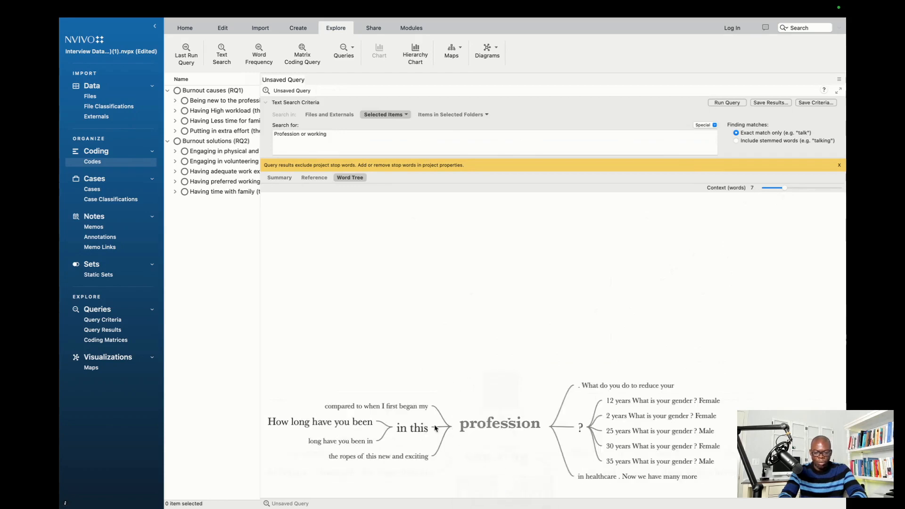
pyautogui.click(497, 429)
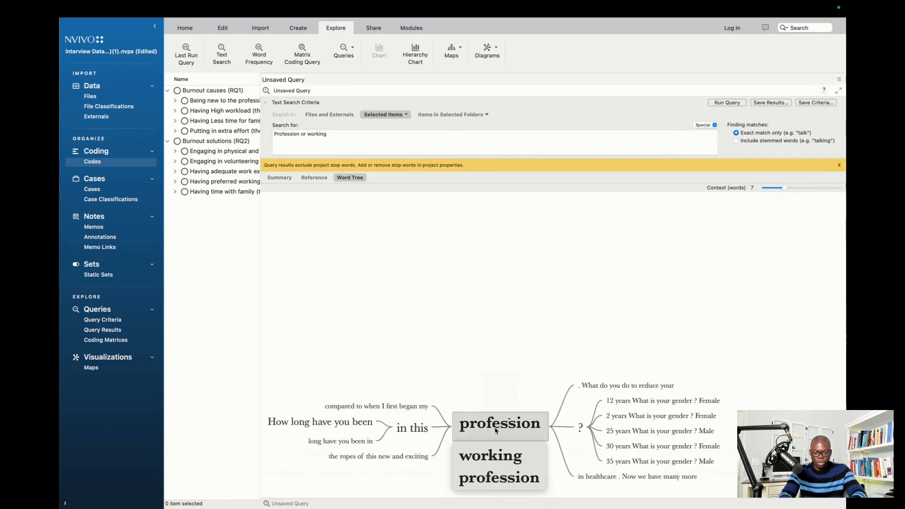
pyautogui.click(497, 453)
pyautogui.click(488, 463)
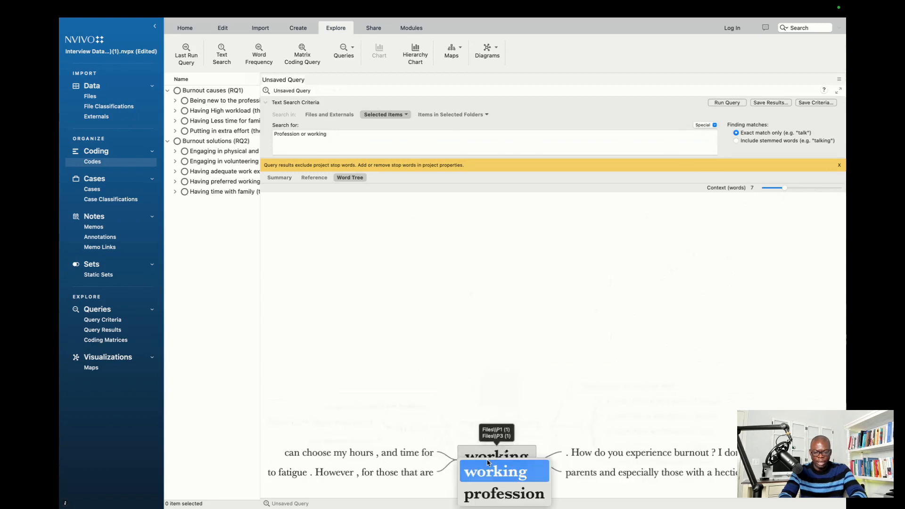
pyautogui.click(416, 457)
# Open the export of the "working" word tree as a PDF document, and cancel it
pyautogui.rightClick(416, 456)
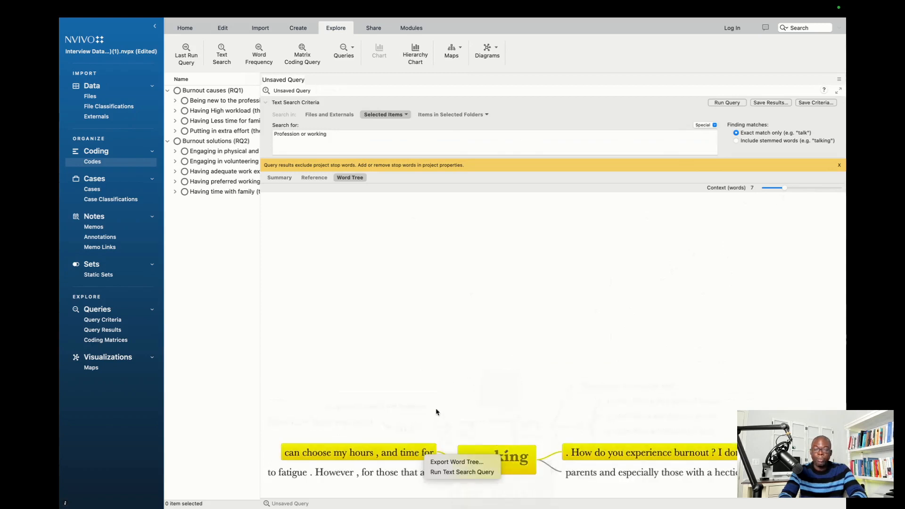
pyautogui.click(420, 412)
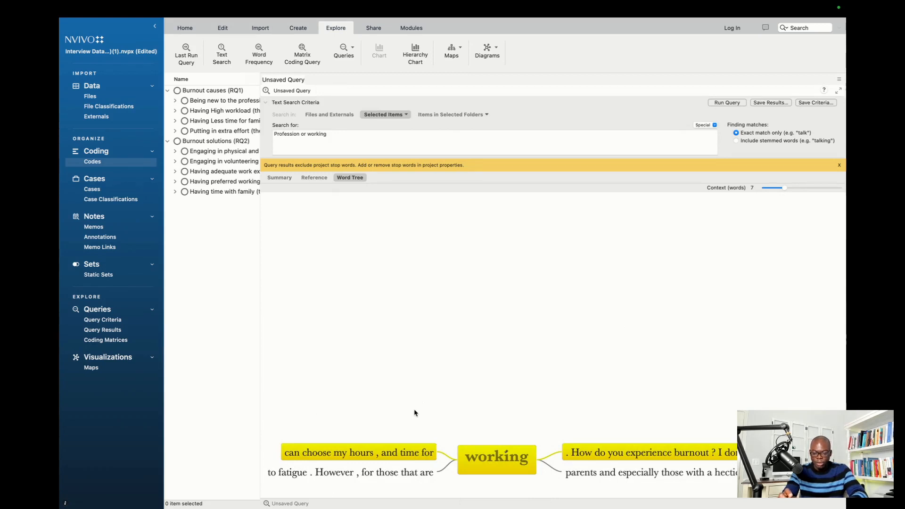
pyautogui.rightClick(414, 413)
pyautogui.click(415, 413)
pyautogui.rightClick(414, 413)
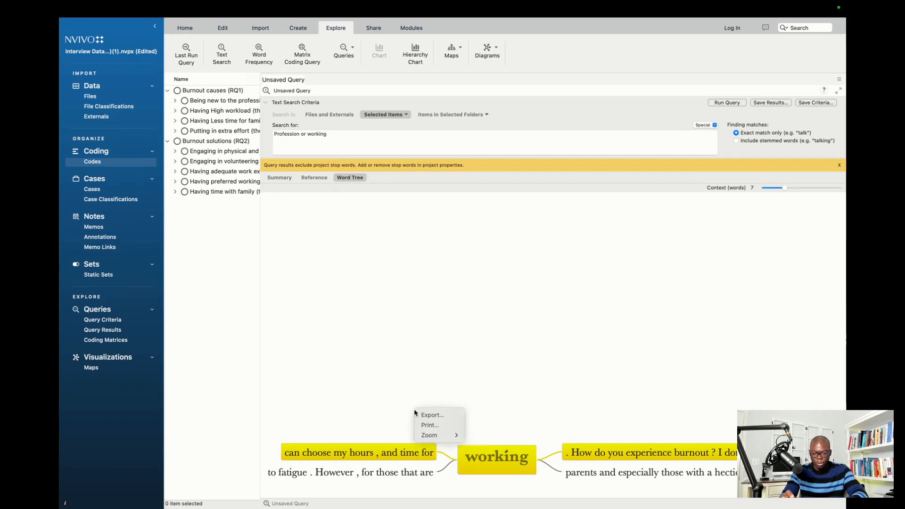
pyautogui.rightClick(415, 413)
pyautogui.click(415, 413)
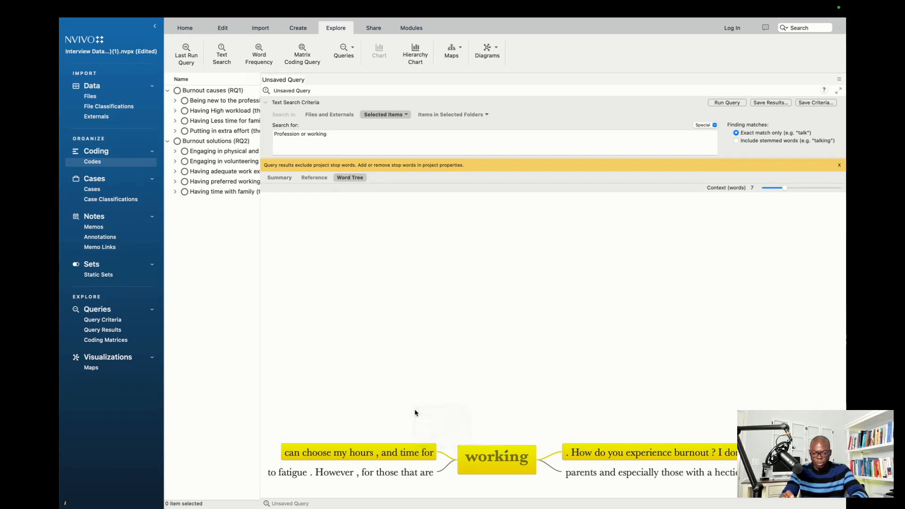
pyautogui.rightClick(415, 413)
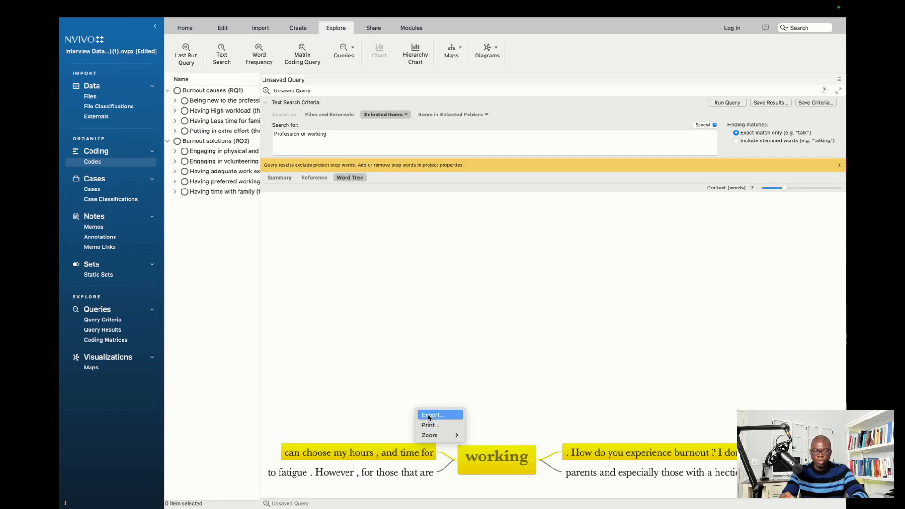
pyautogui.click(431, 414)
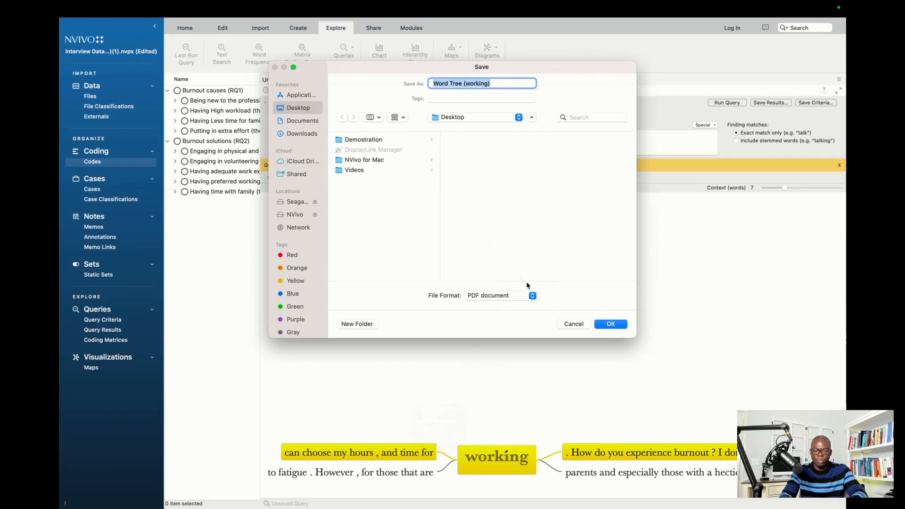
pyautogui.click(573, 323)
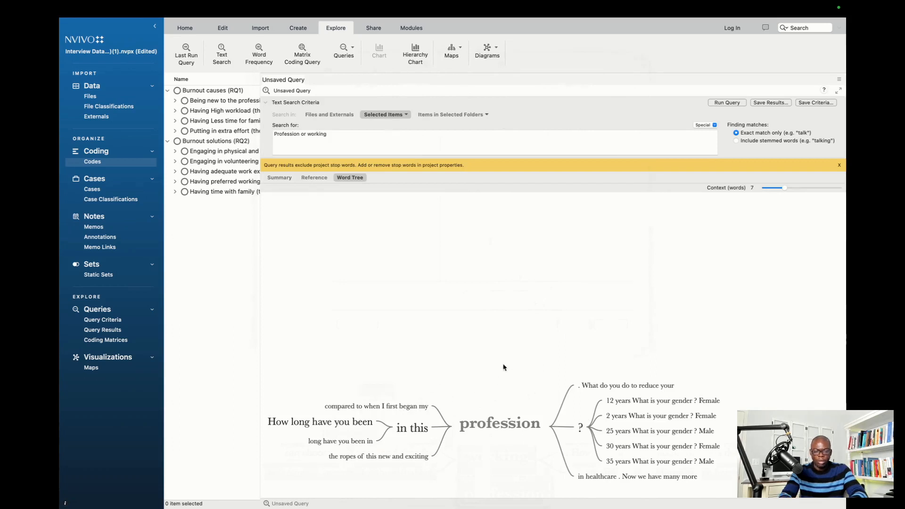
# Highlight the "compared to when I first began my" branch, and try matching stemmed words before restoring exact match only
pyautogui.click(403, 408)
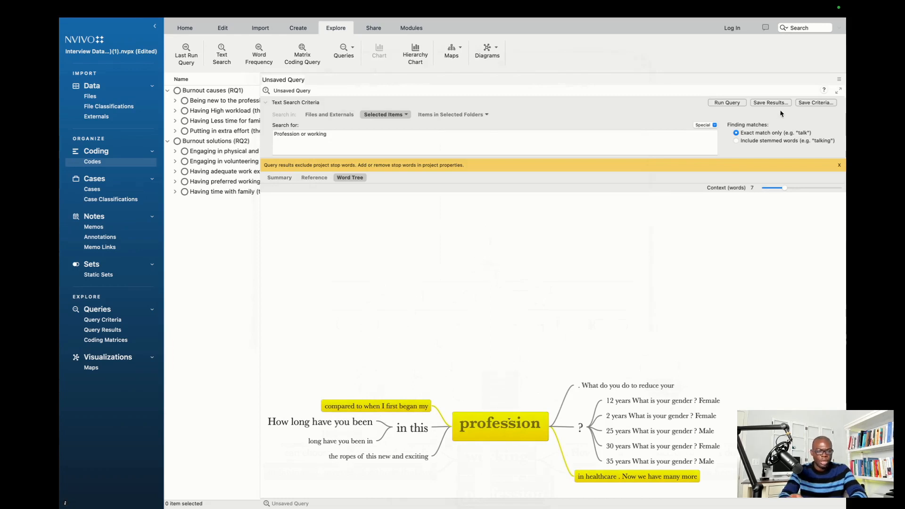
pyautogui.click(737, 141)
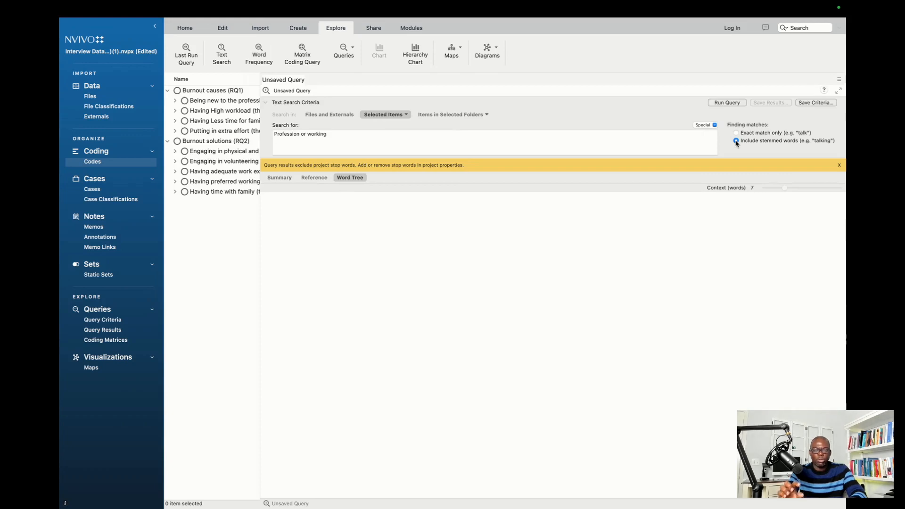
pyautogui.click(737, 133)
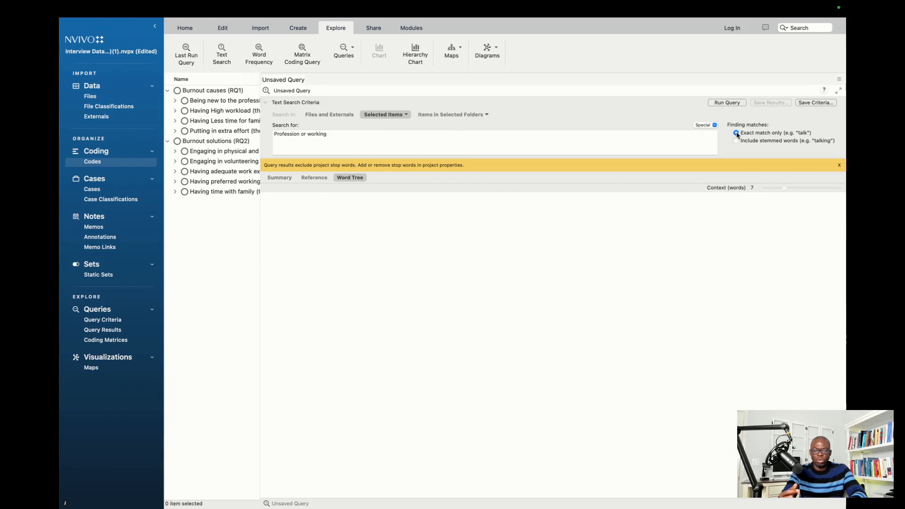
# Open the text search's selected items and mark the first item of the Codes folder
pyautogui.click(383, 116)
pyautogui.click(313, 193)
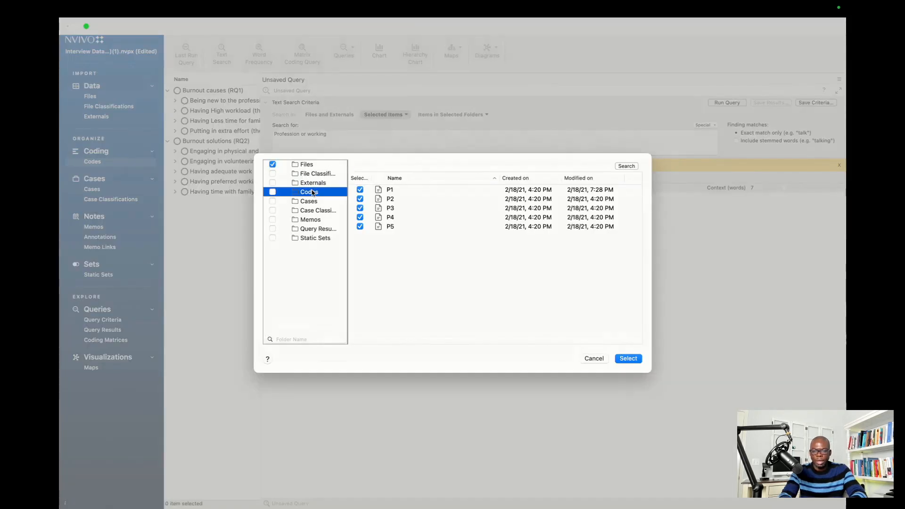
pyautogui.click(361, 190)
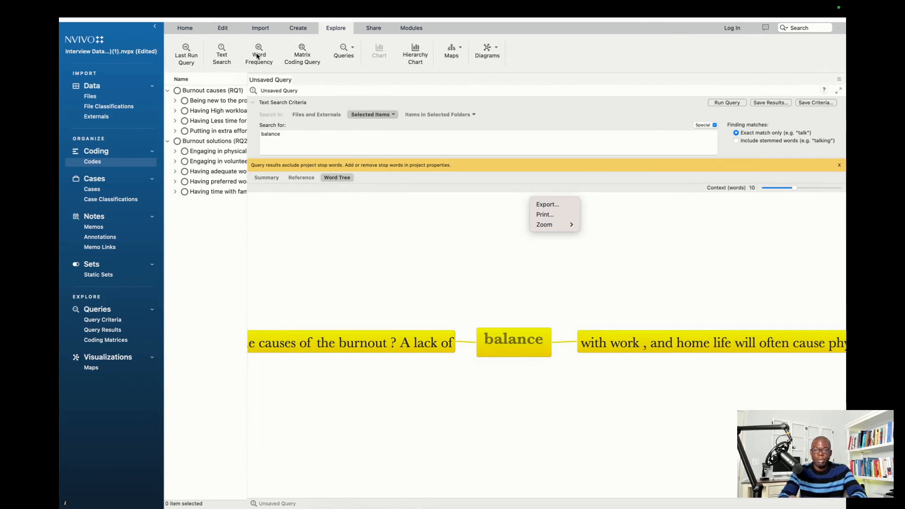
# Create a word frequency query limited to the files P1, P2, P3, P4 and P5, and run it
pyautogui.click(258, 56)
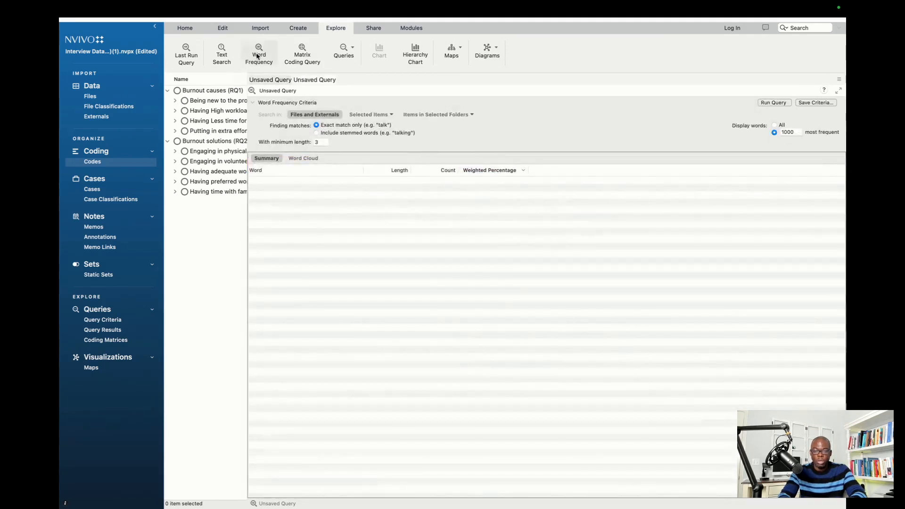
pyautogui.click(260, 57)
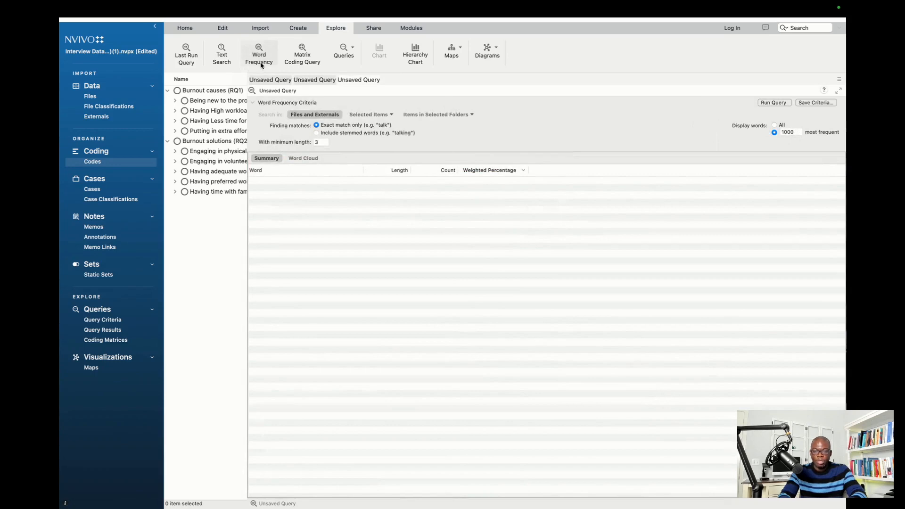
pyautogui.click(365, 117)
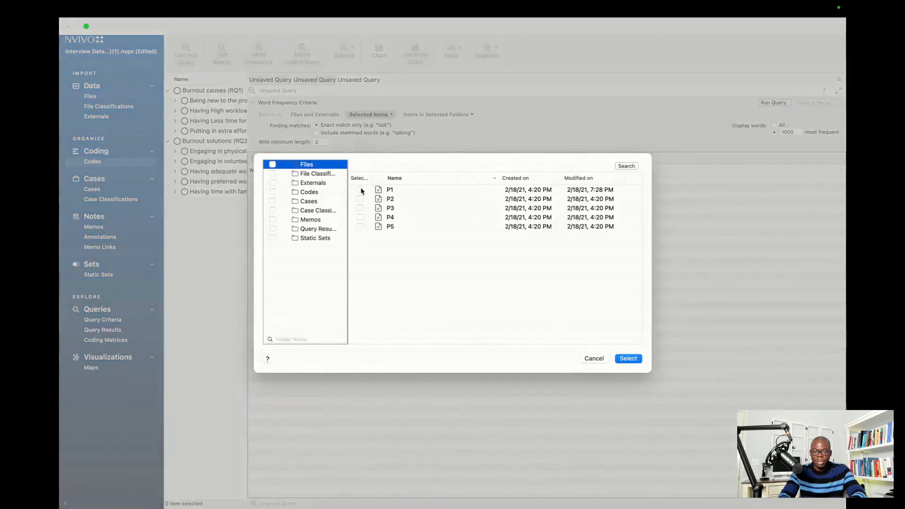
pyautogui.click(360, 190)
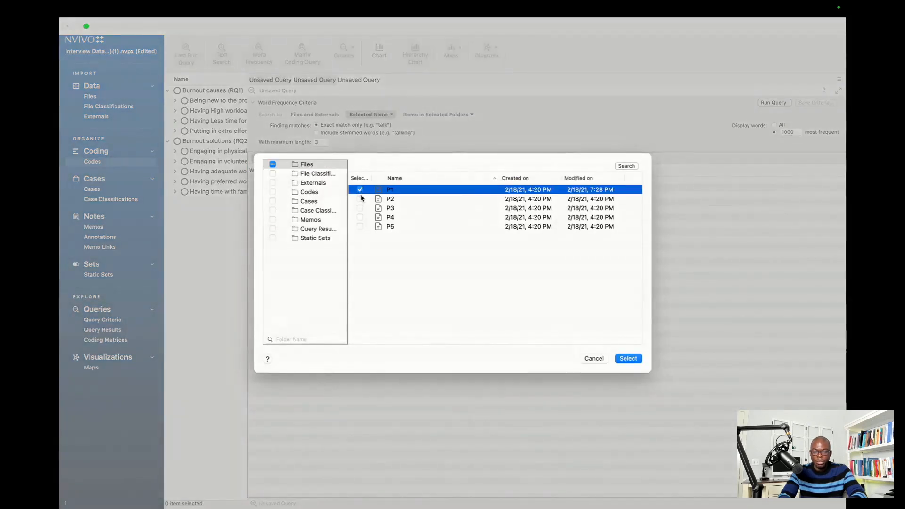
pyautogui.click(360, 199)
pyautogui.click(360, 208)
pyautogui.click(360, 217)
pyautogui.click(360, 227)
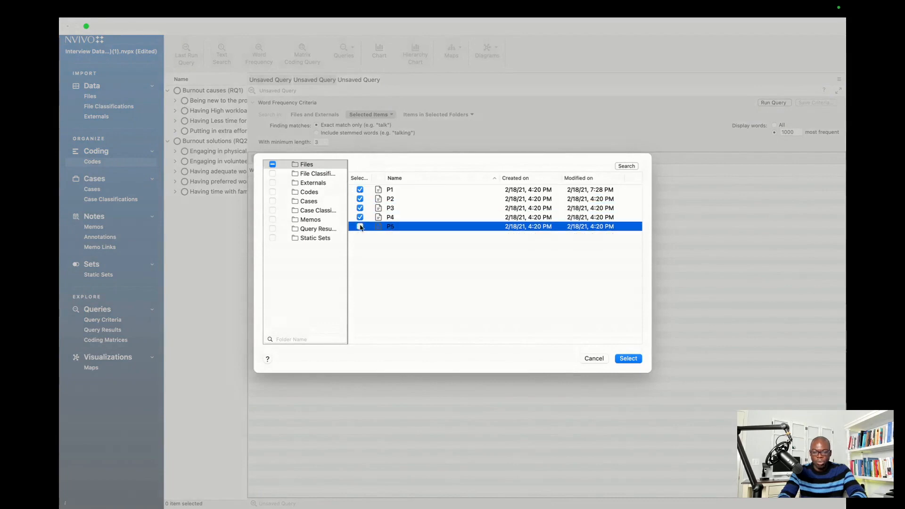
pyautogui.click(628, 359)
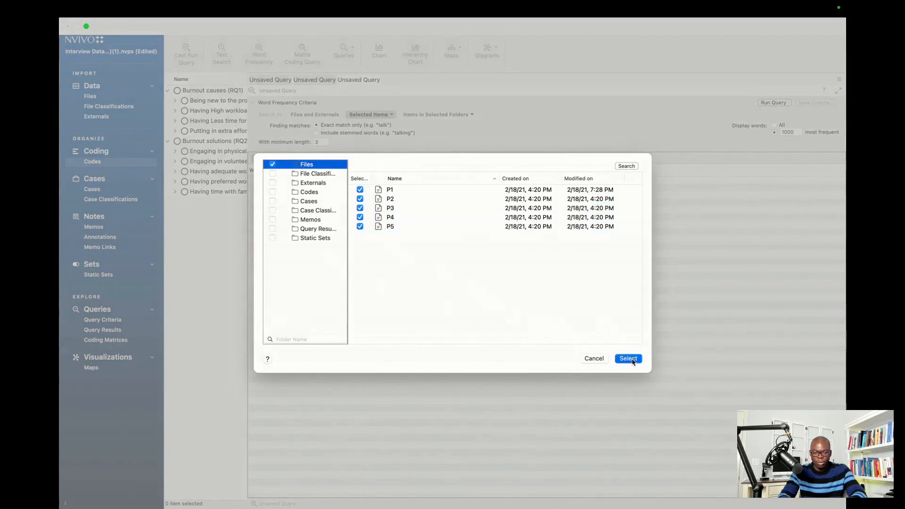
pyautogui.click(770, 104)
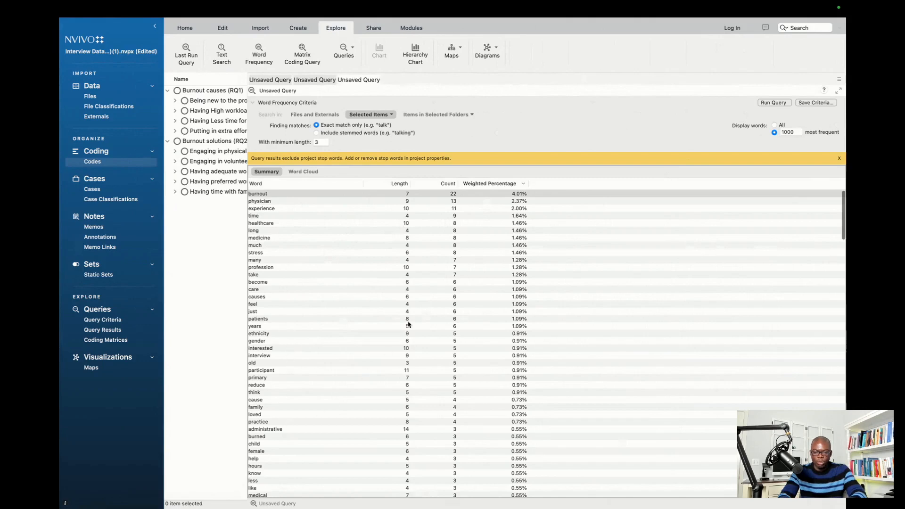
# Display the word frequencies as a word cloud, try the black-on-white style, and apply the orange, red and green style on white
pyautogui.click(307, 174)
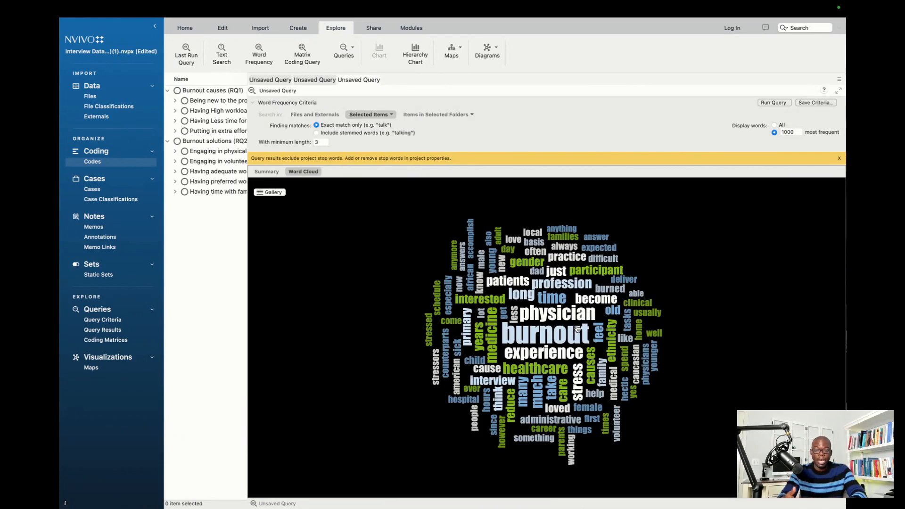
pyautogui.click(270, 193)
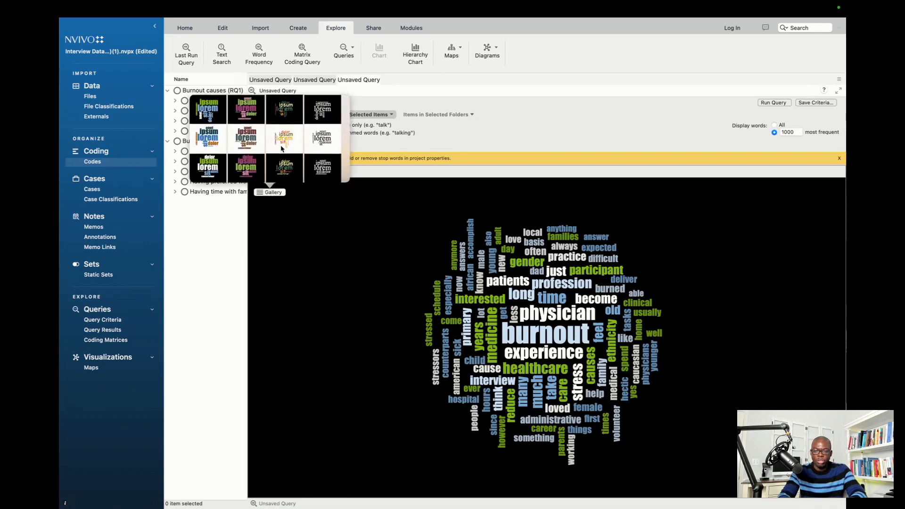
pyautogui.click(282, 148)
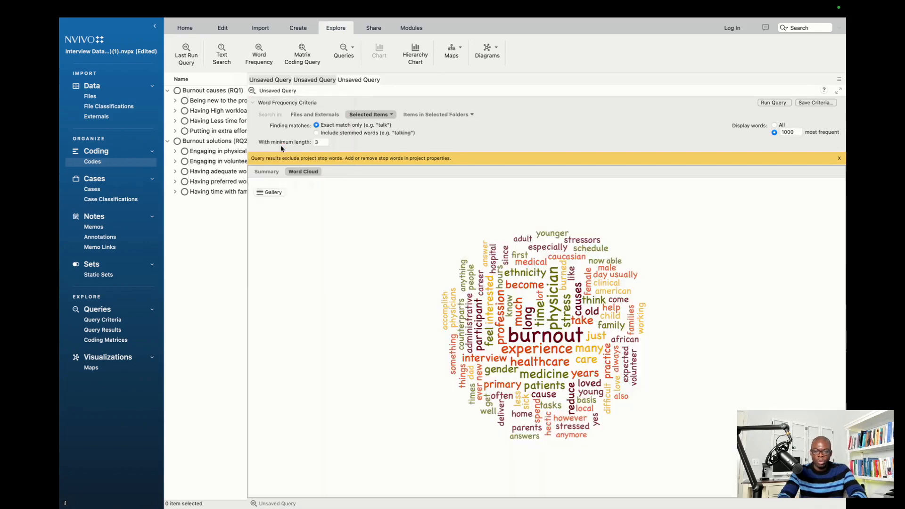
pyautogui.click(278, 193)
pyautogui.click(323, 139)
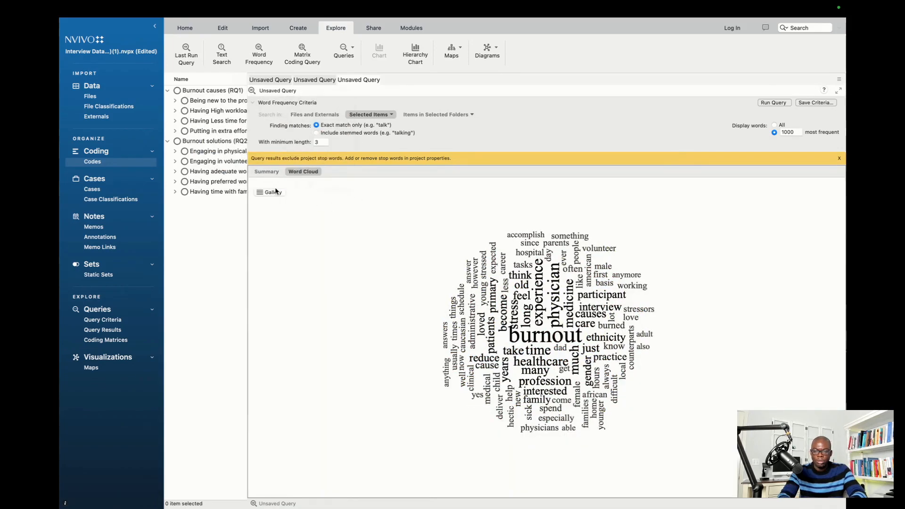
pyautogui.click(276, 192)
pyautogui.click(291, 154)
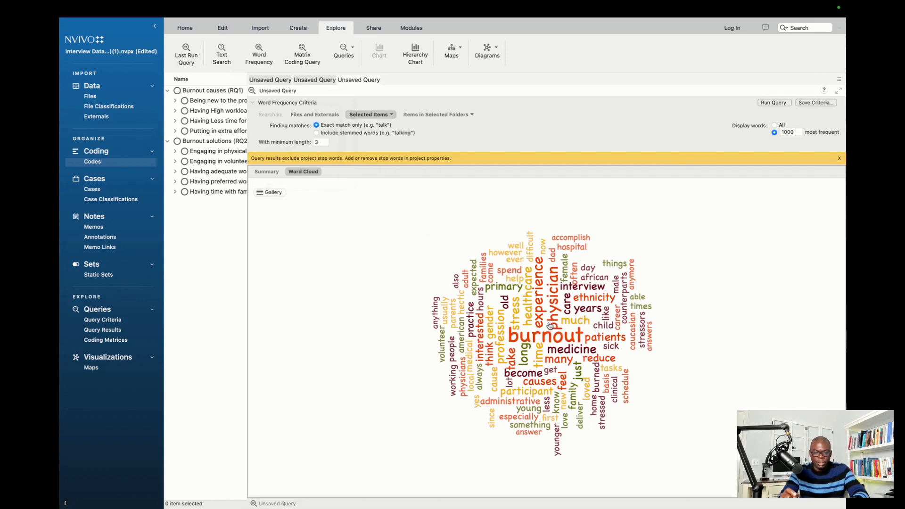
# Add the word "take" from the word cloud to the stop words list and rerun the word frequency query
pyautogui.click(513, 361)
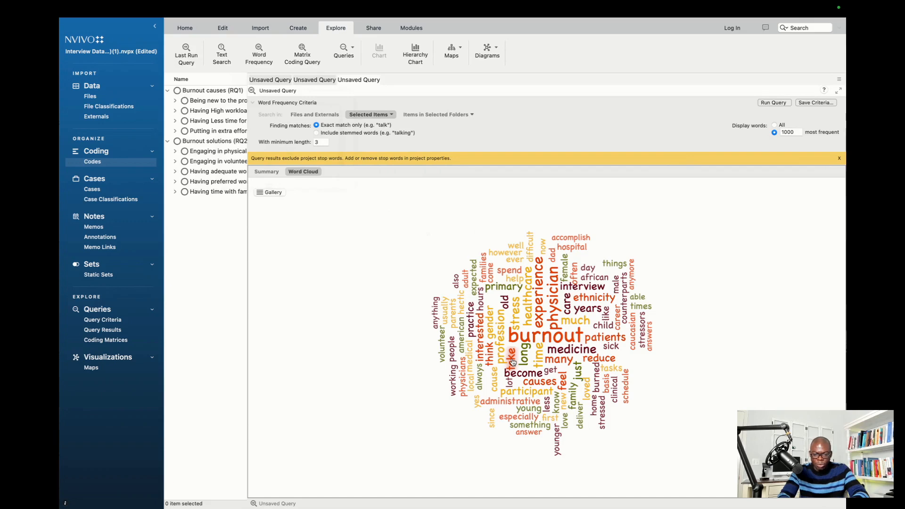
pyautogui.rightClick(513, 362)
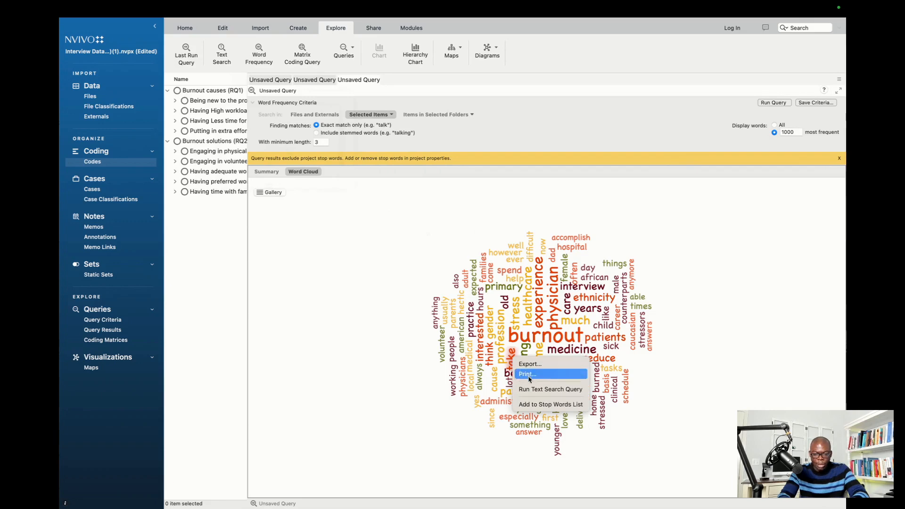
pyautogui.click(536, 405)
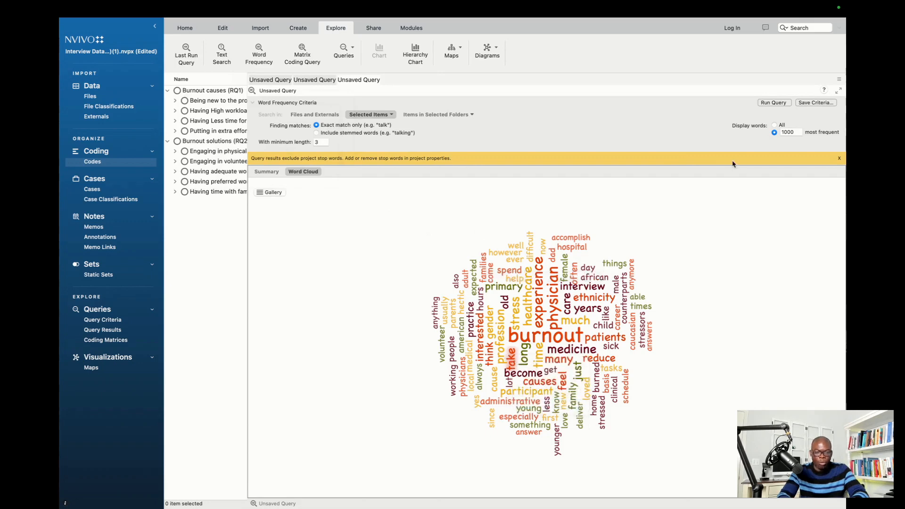
pyautogui.click(774, 103)
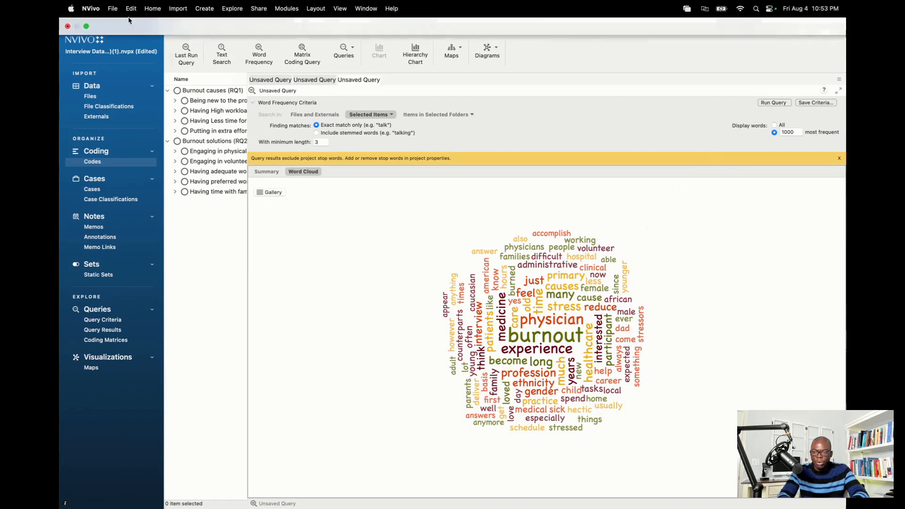
# Open the English (United States) stop words list in the project properties and read through it
pyautogui.click(112, 9)
pyautogui.click(113, 8)
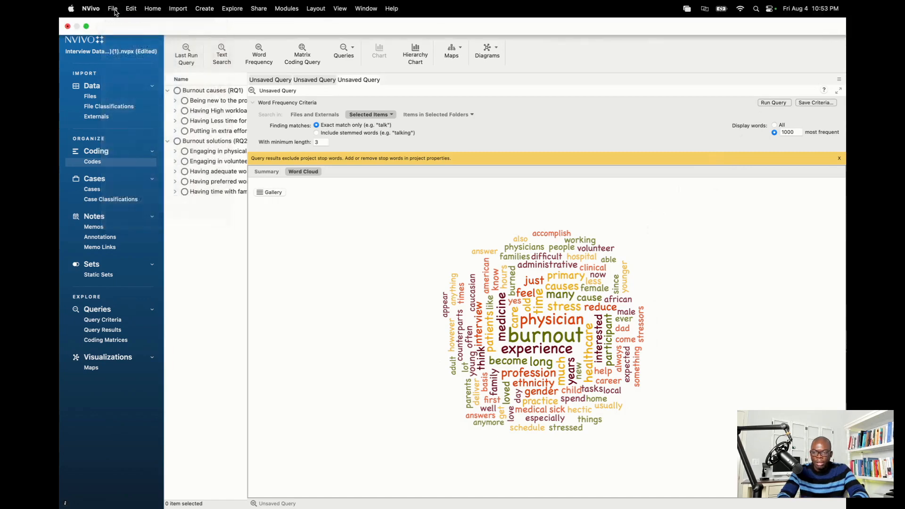
pyautogui.click(113, 9)
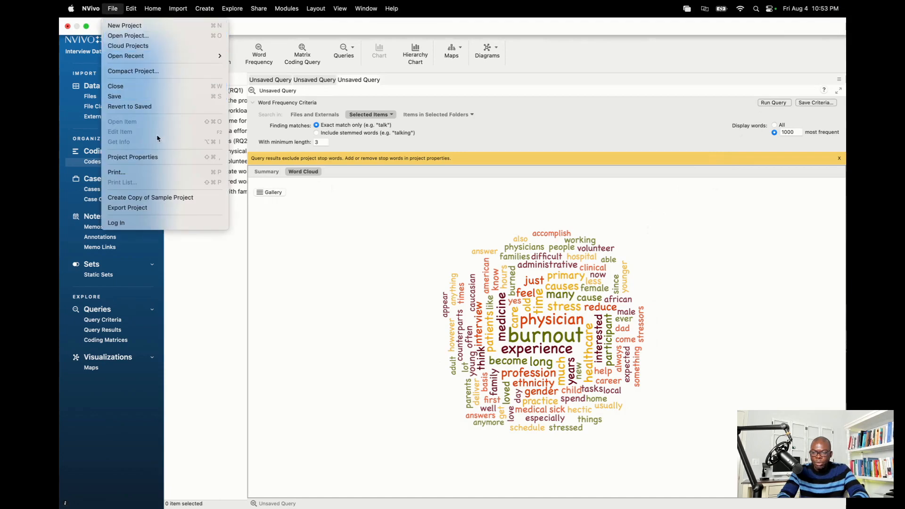
pyautogui.click(158, 157)
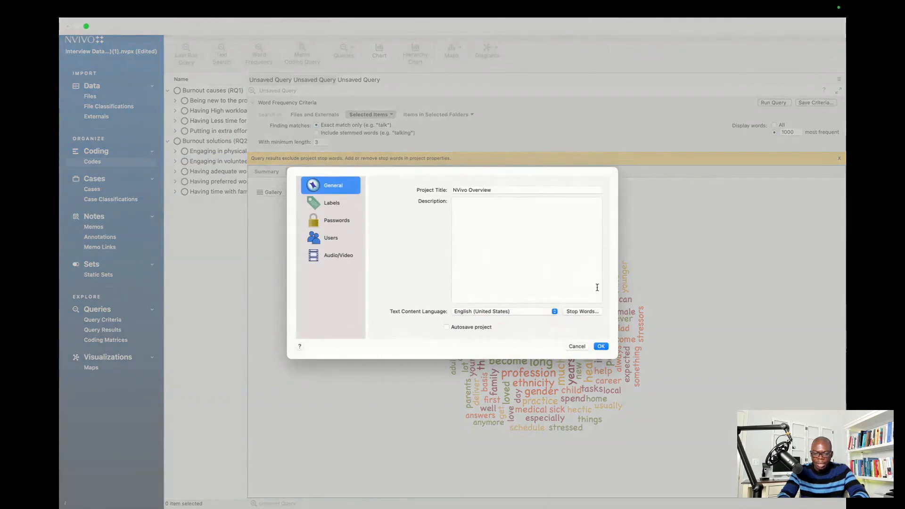
pyautogui.click(584, 313)
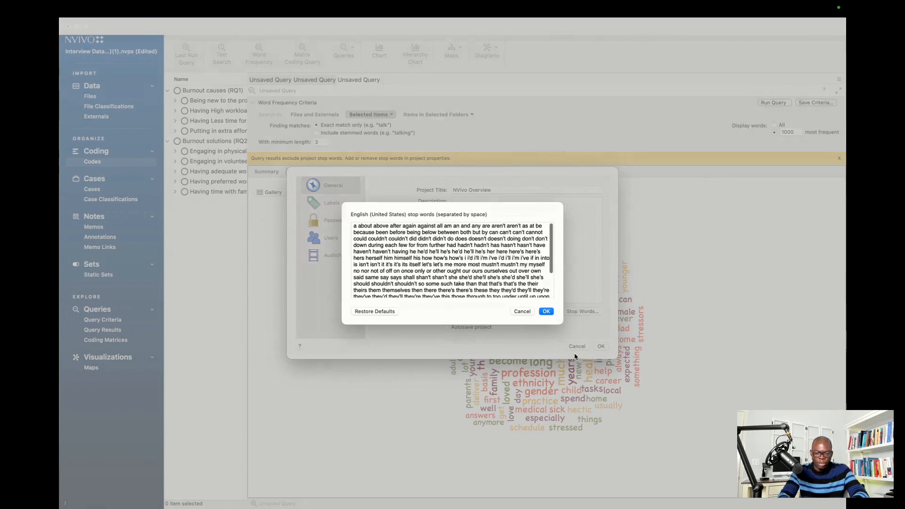
pyautogui.scroll(-1, 549, 269)
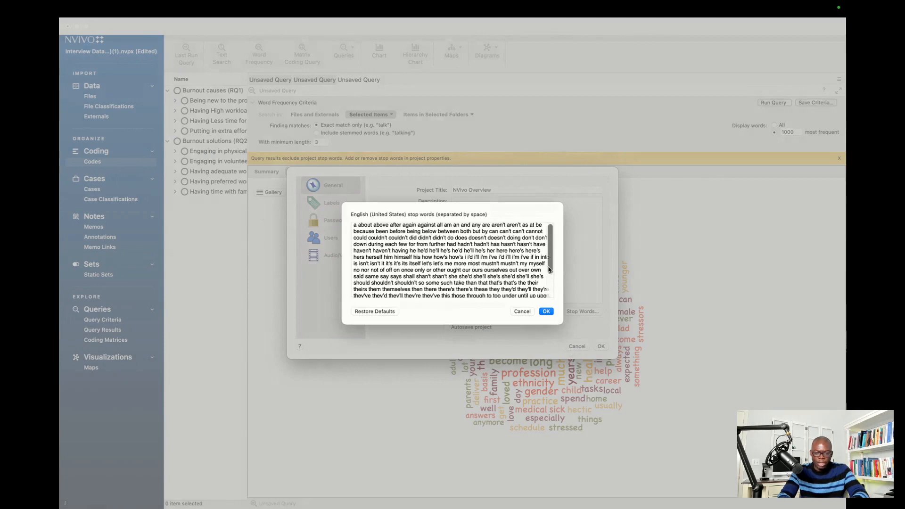
pyautogui.scroll(-5, 550, 270)
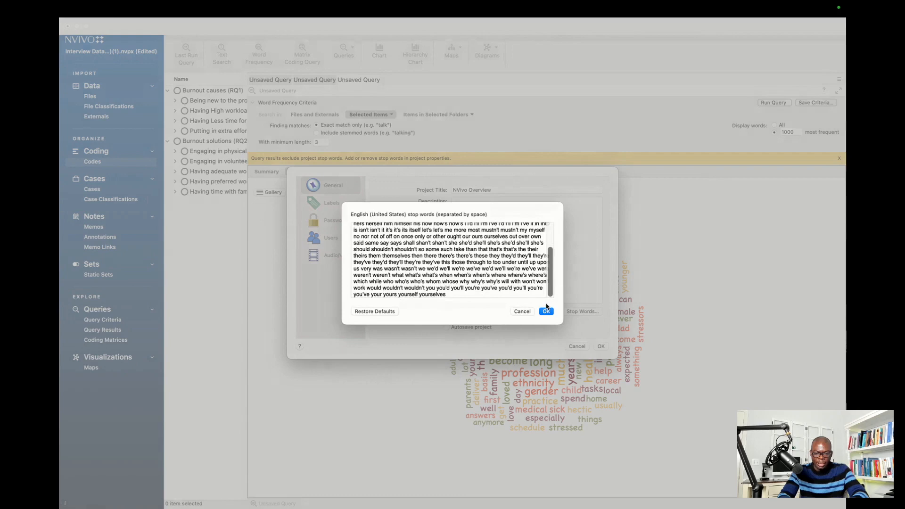
pyautogui.scroll(6, 434, 279)
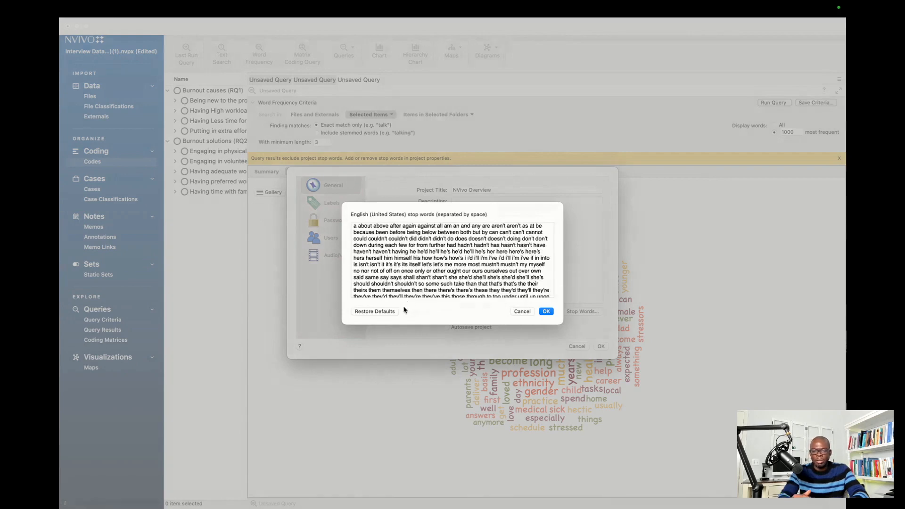
# Restore the default stop words, accept the project properties, and rerun the word frequency query
pyautogui.click(374, 312)
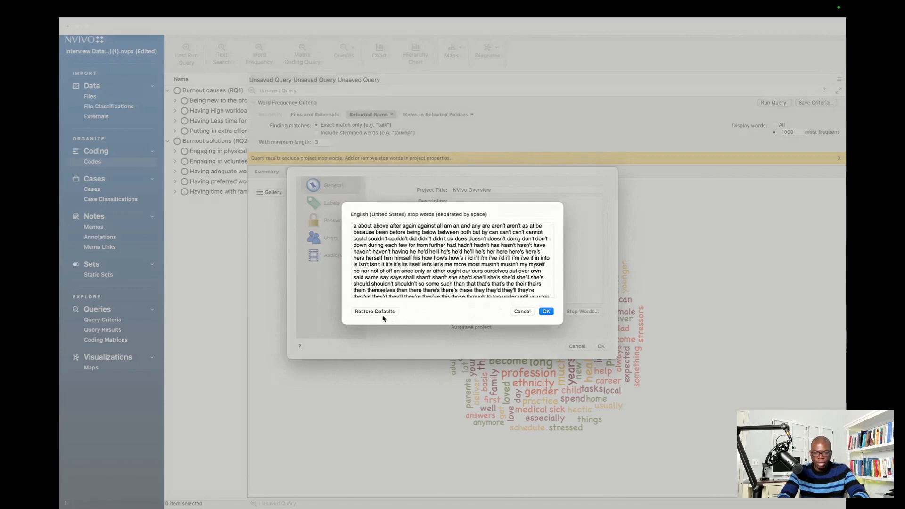
pyautogui.scroll(-2, 385, 293)
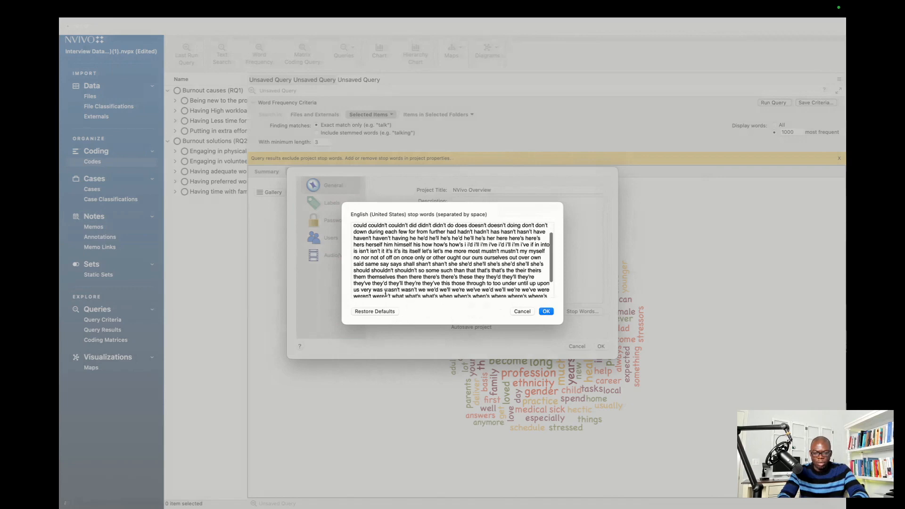
pyautogui.click(546, 312)
pyautogui.click(601, 346)
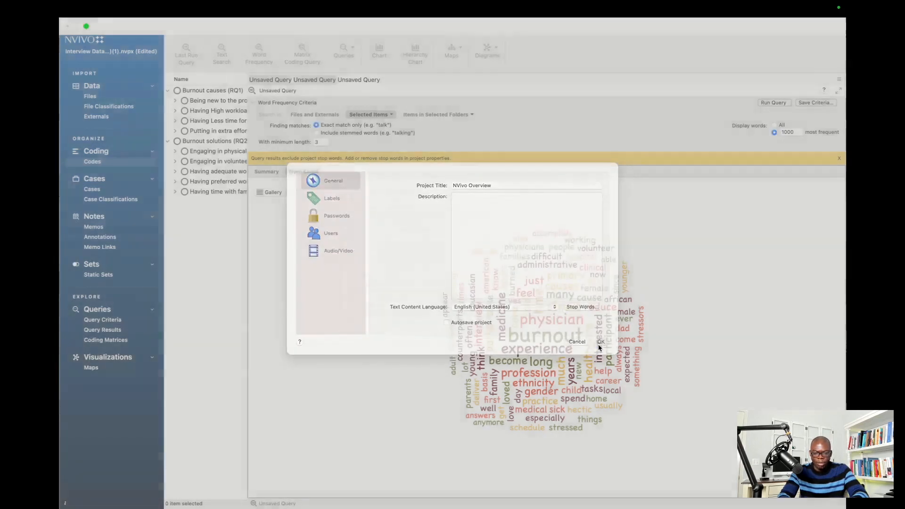
pyautogui.click(772, 103)
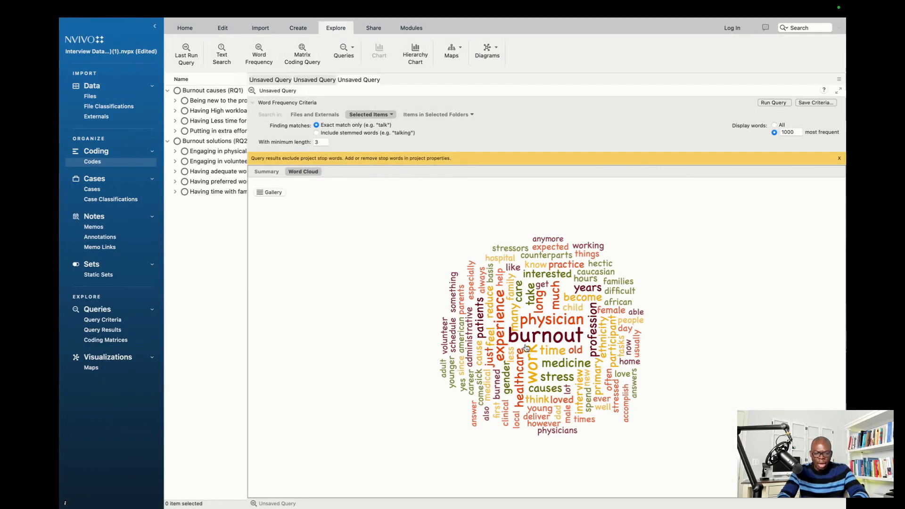
# Run a text search query for "help" from the word cloud and highlight the "and exercising . All these things" branch in its word tree
pyautogui.rightClick(500, 280)
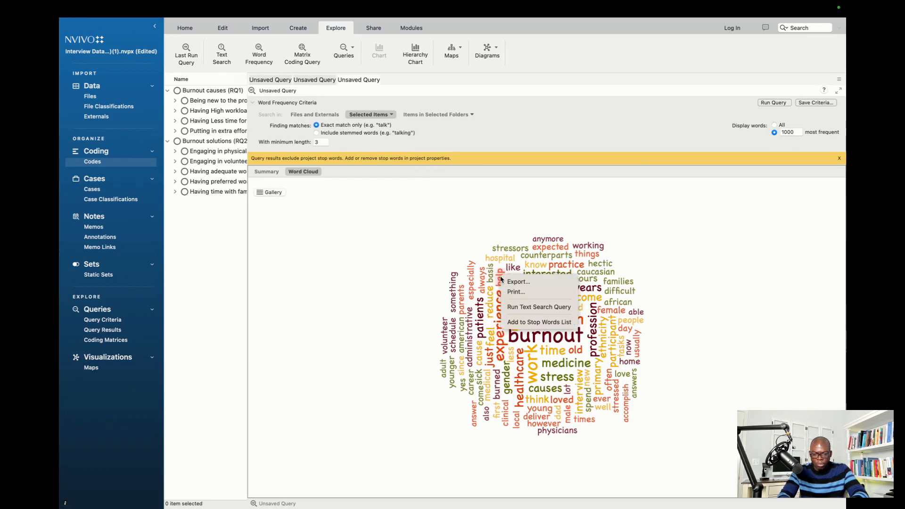
pyautogui.click(522, 311)
pyautogui.click(335, 178)
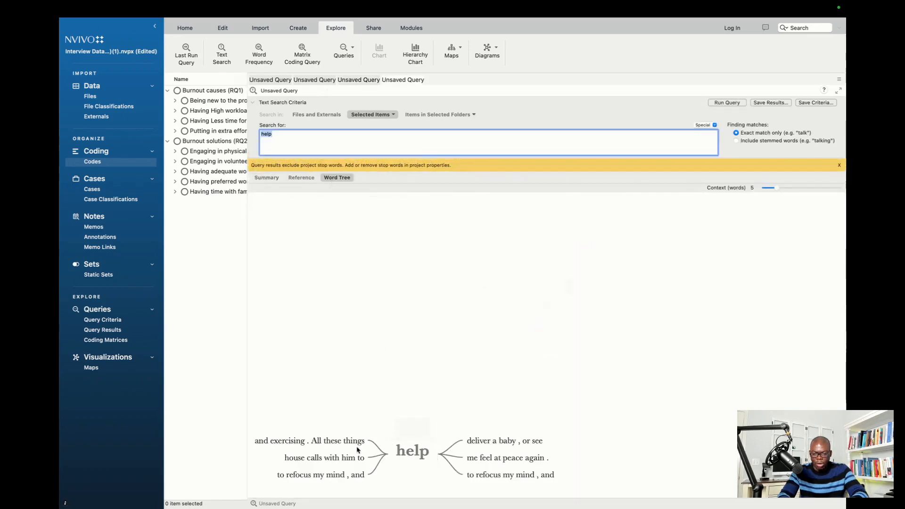
pyautogui.click(318, 443)
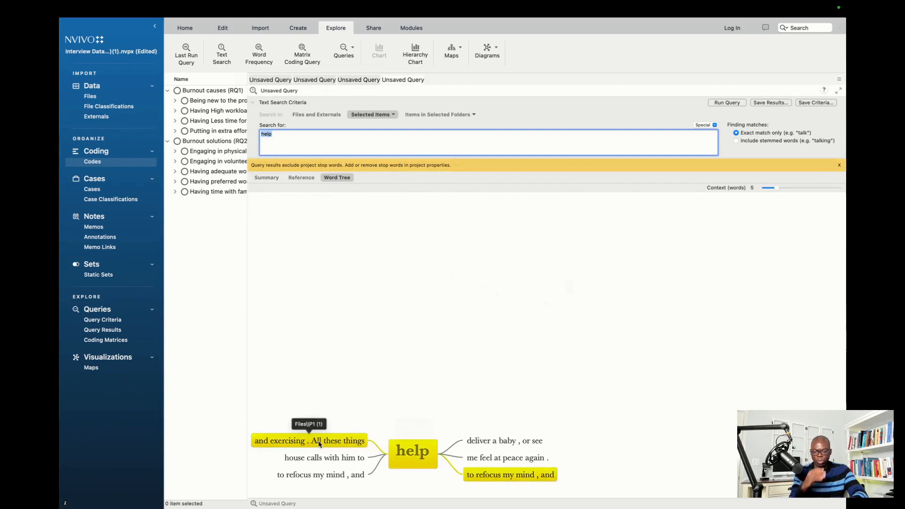
pyautogui.click(794, 188)
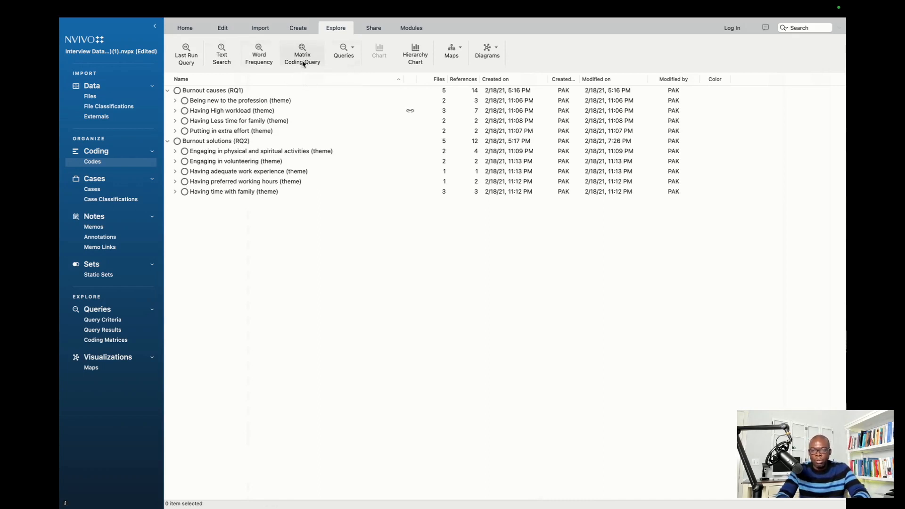
# Create a matrix coding query and open the item selection for its rows
pyautogui.click(304, 64)
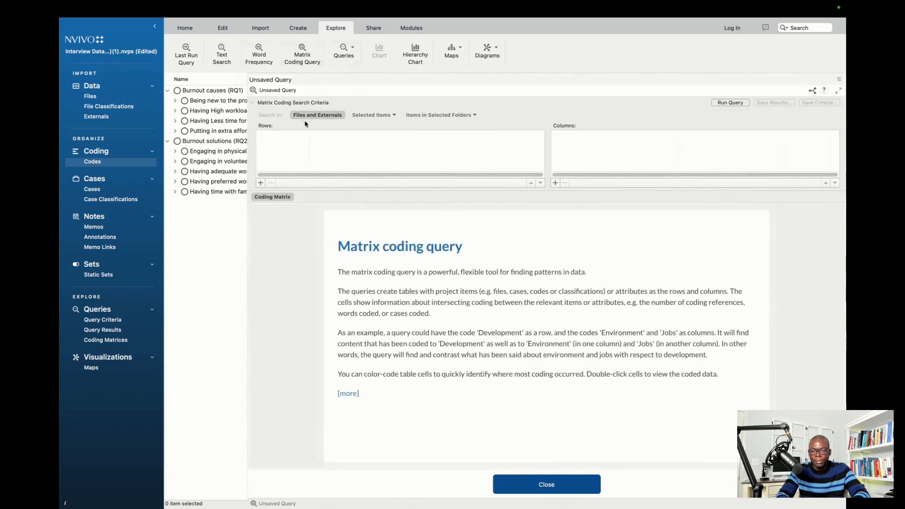
pyautogui.click(260, 183)
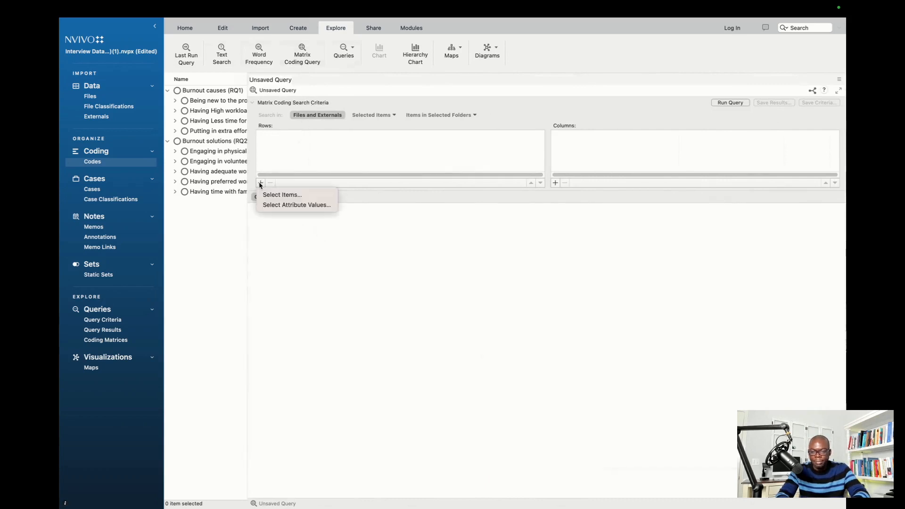
pyautogui.click(282, 195)
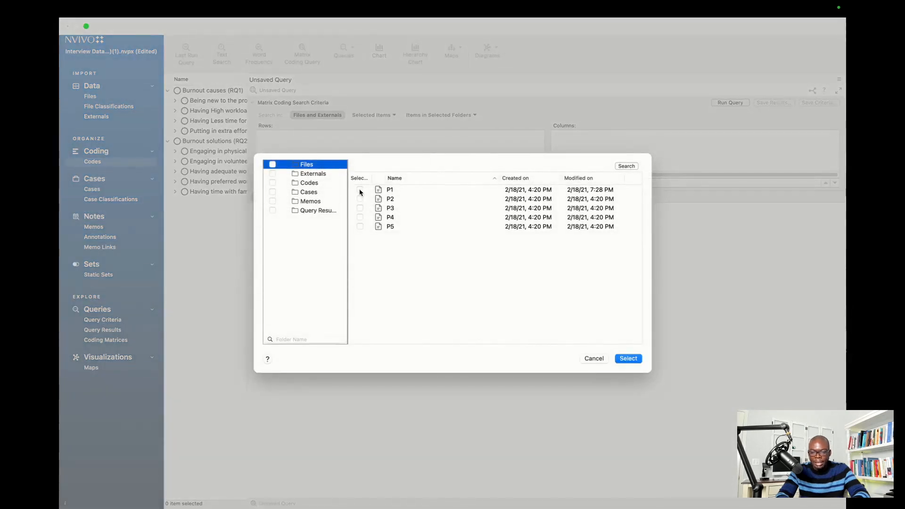
pyautogui.click(360, 190)
pyautogui.click(359, 199)
pyautogui.click(360, 208)
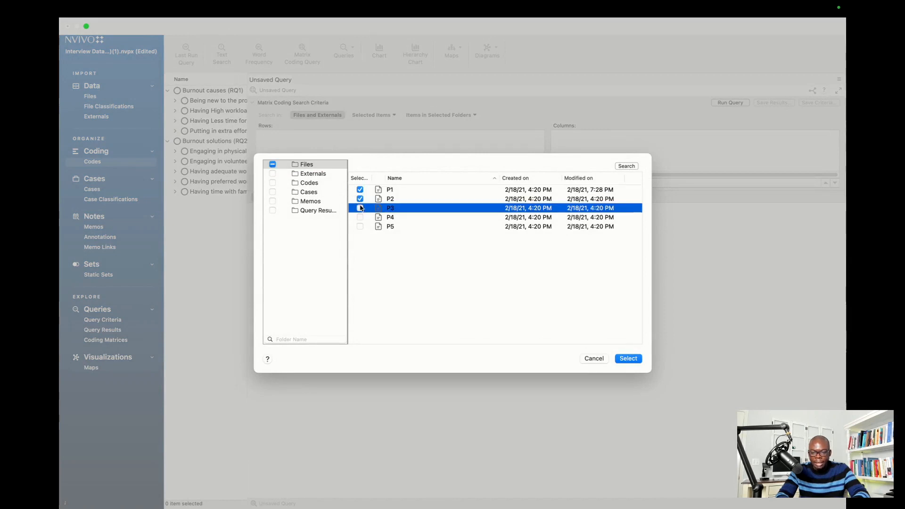
pyautogui.click(360, 217)
pyautogui.click(360, 226)
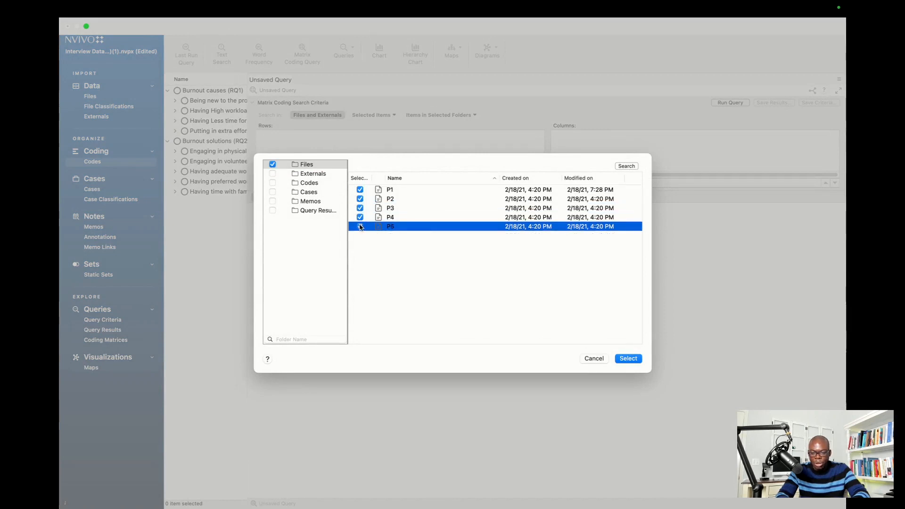
pyautogui.click(272, 164)
pyautogui.click(266, 192)
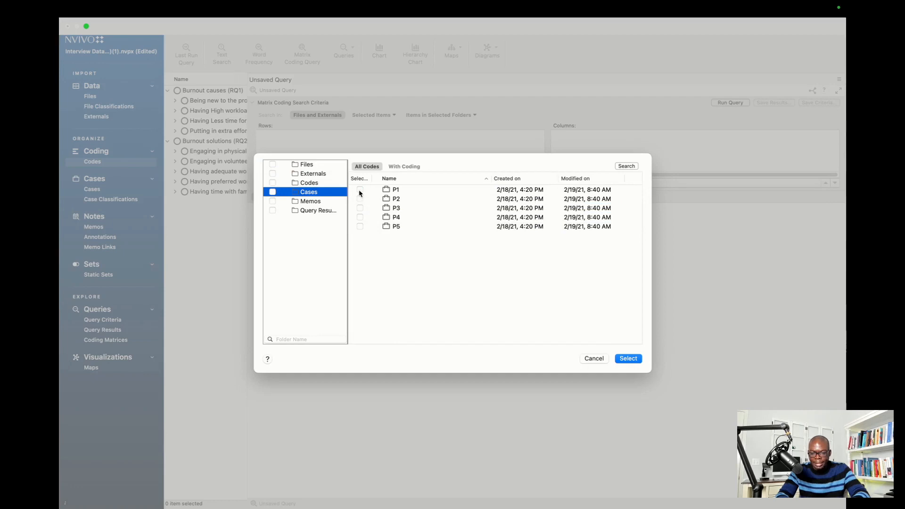
pyautogui.click(360, 190)
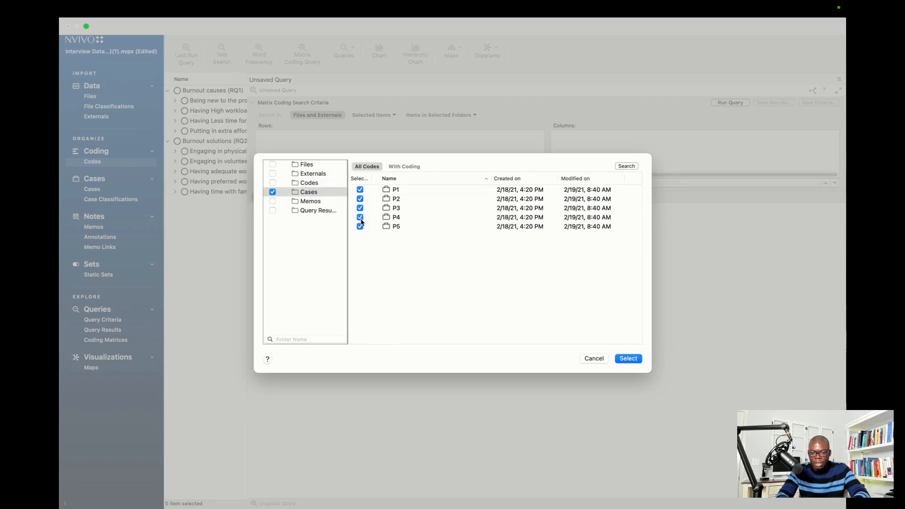
pyautogui.click(362, 224)
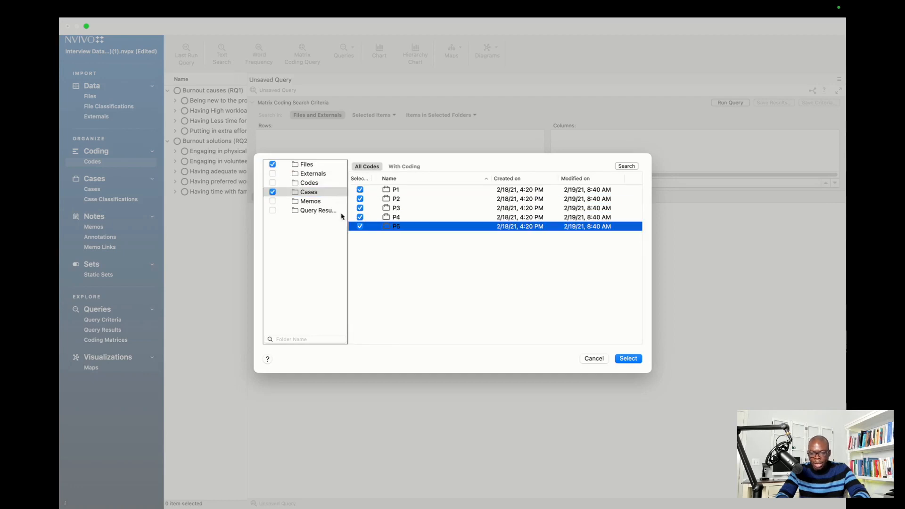
pyautogui.click(273, 192)
pyautogui.click(274, 164)
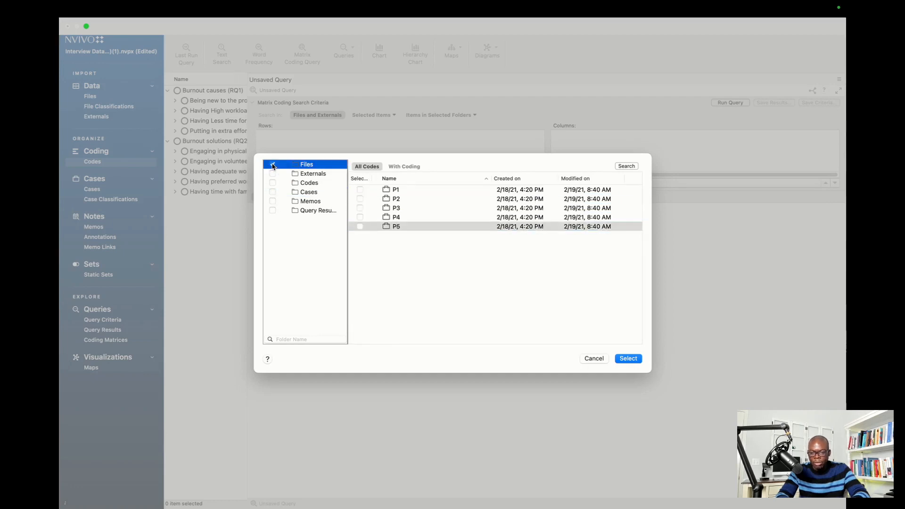
# Add the files P1, P2, P3, P4 and P5 as the rows of the matrix coding query
pyautogui.click(360, 190)
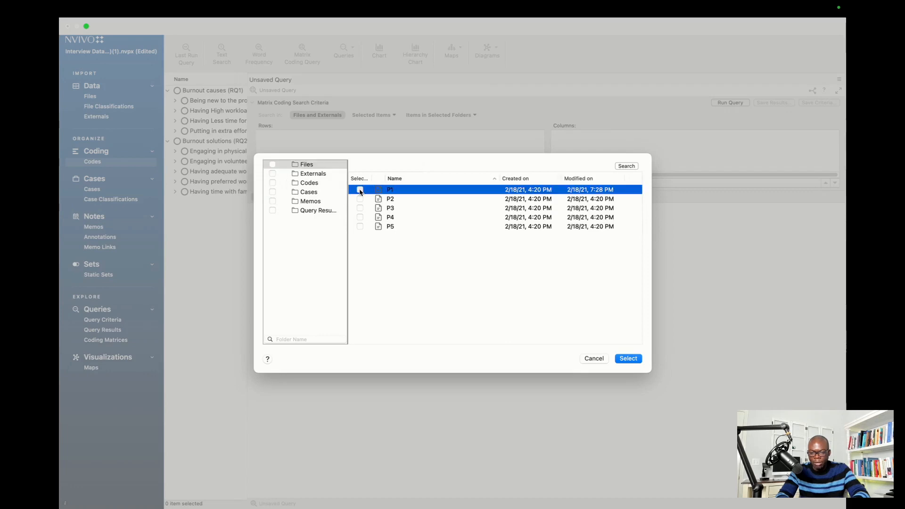
pyautogui.click(359, 199)
pyautogui.click(360, 208)
pyautogui.click(360, 217)
pyautogui.click(359, 226)
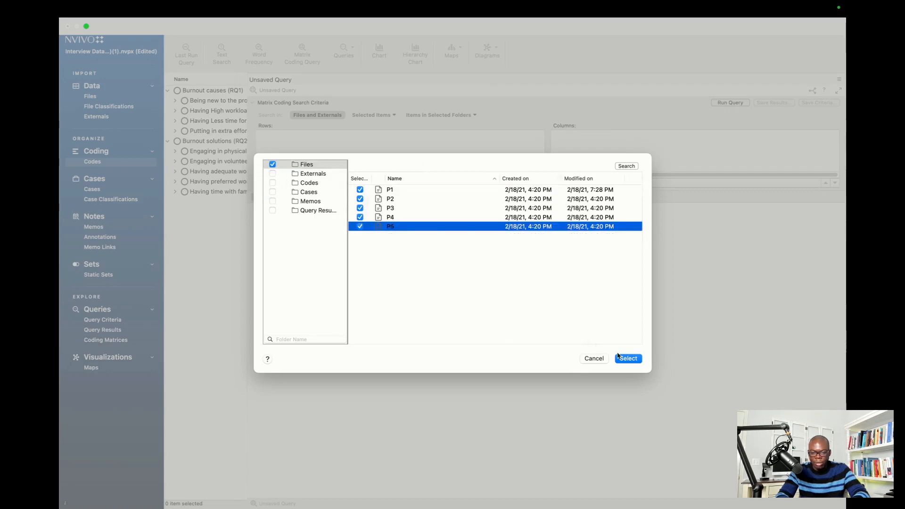
pyautogui.click(626, 361)
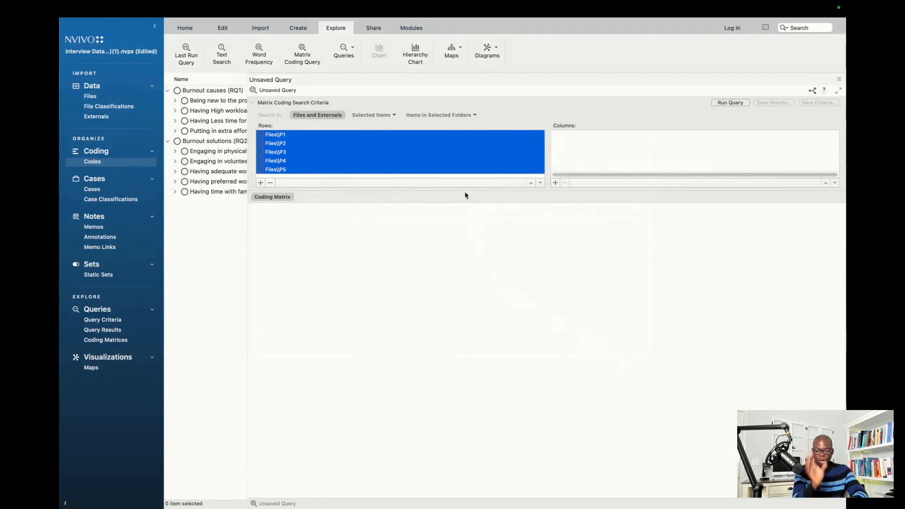
# Add the five theme codes under Burnout solutions (RQ2) as the matrix columns and run the query
pyautogui.click(555, 183)
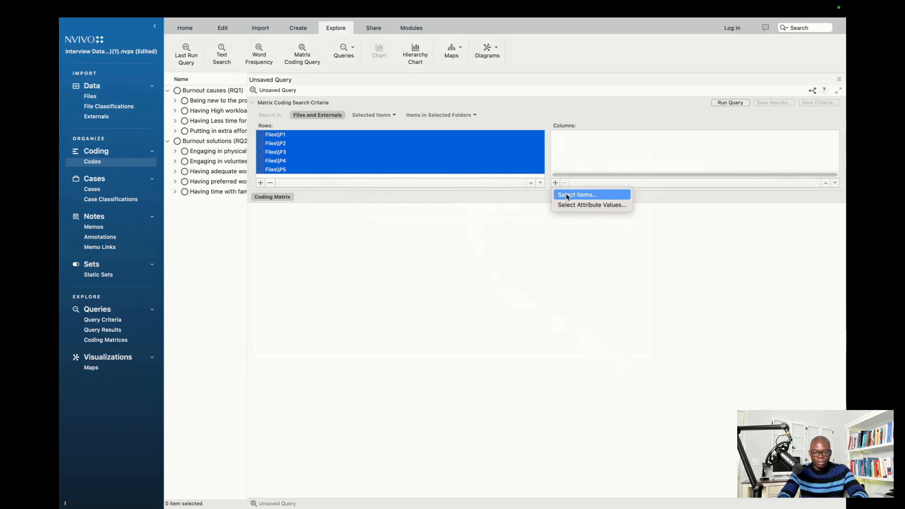
pyautogui.click(567, 194)
pyautogui.click(303, 185)
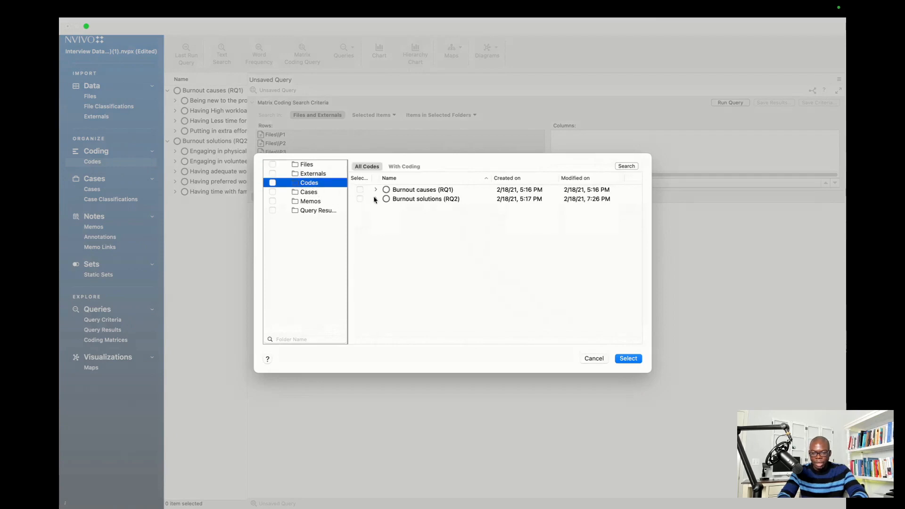
pyautogui.click(376, 199)
pyautogui.click(360, 208)
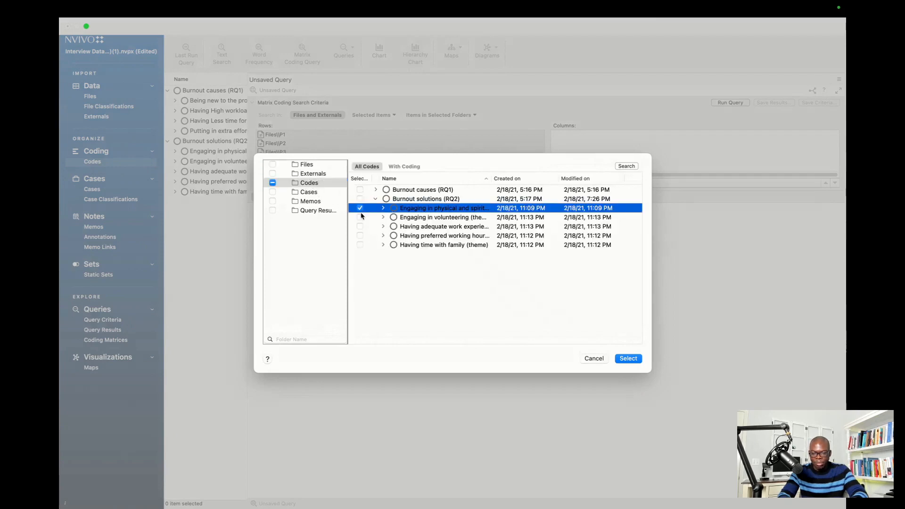
pyautogui.click(360, 217)
pyautogui.click(360, 226)
pyautogui.click(360, 236)
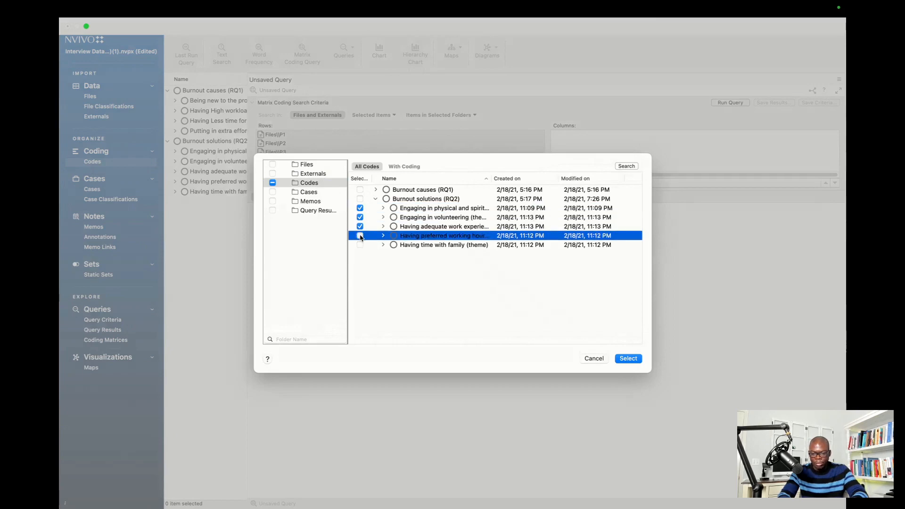
pyautogui.click(360, 245)
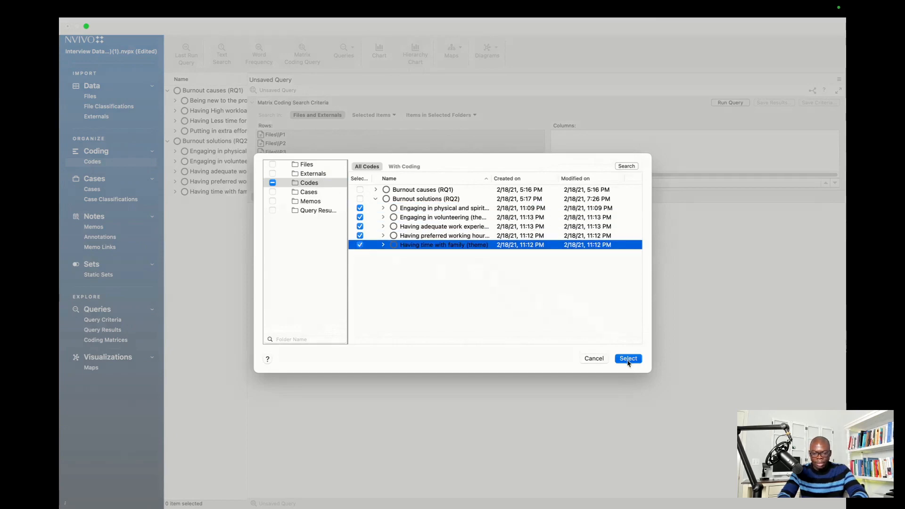
pyautogui.click(629, 359)
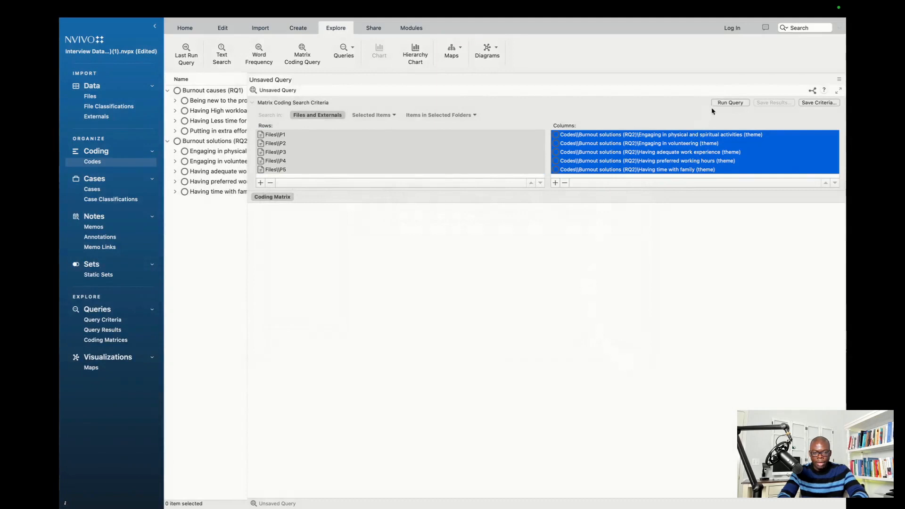
pyautogui.click(726, 103)
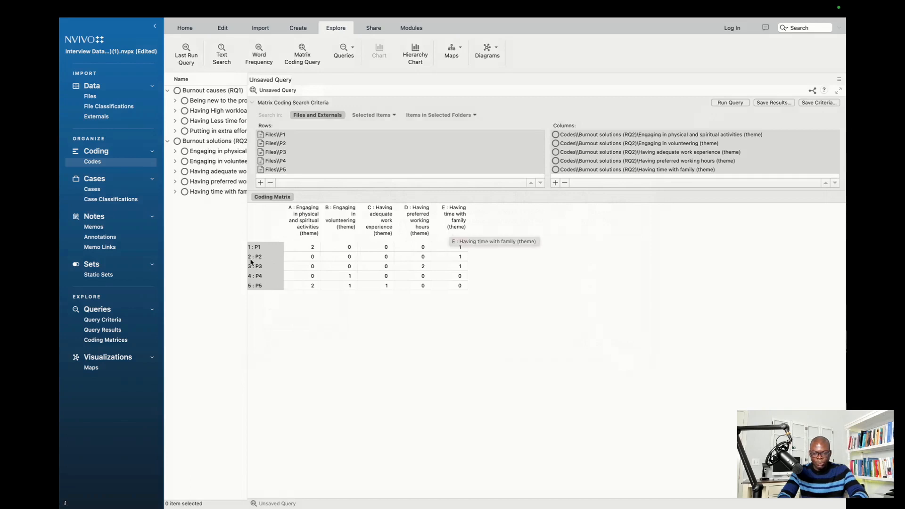
# Examine P1's coded references for "Engaging in physical and spiritual activities" and their source interview, then return to the coding matrix
pyautogui.click(313, 250)
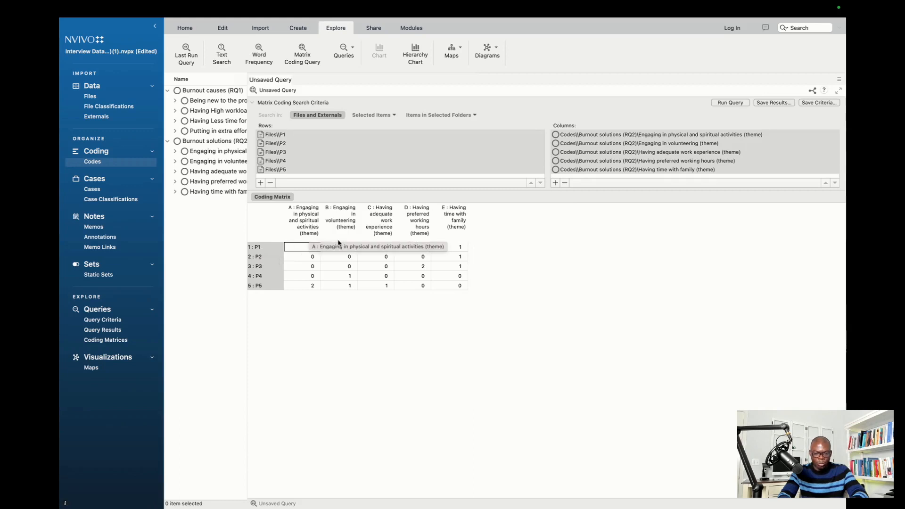
pyautogui.click(350, 251)
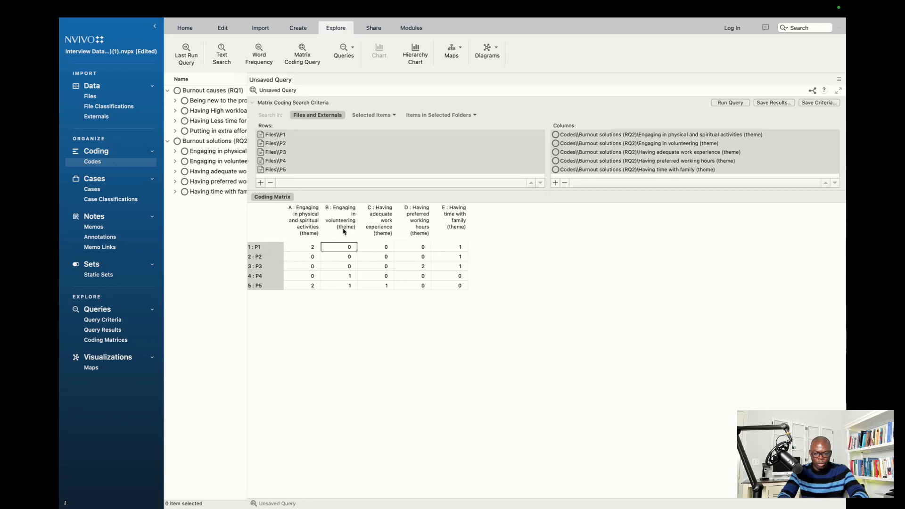
pyautogui.click(311, 250)
pyautogui.doubleClick(311, 250)
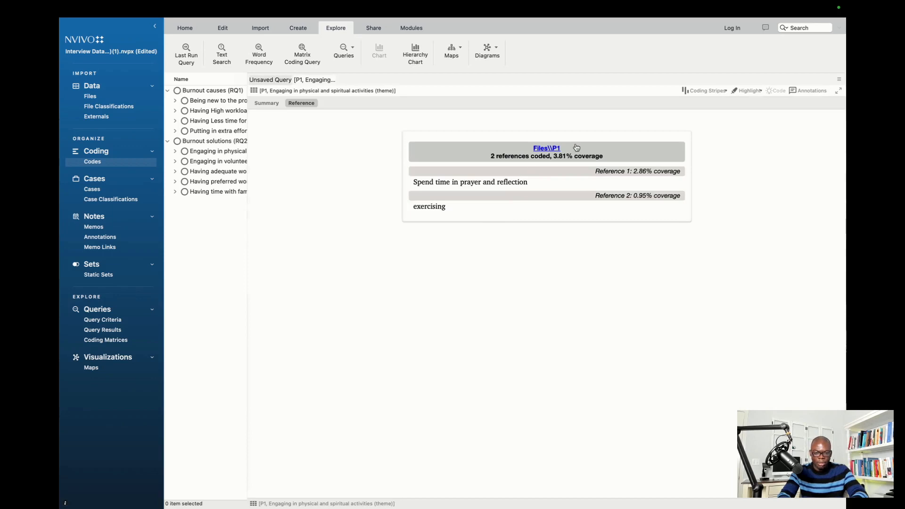
pyautogui.click(547, 148)
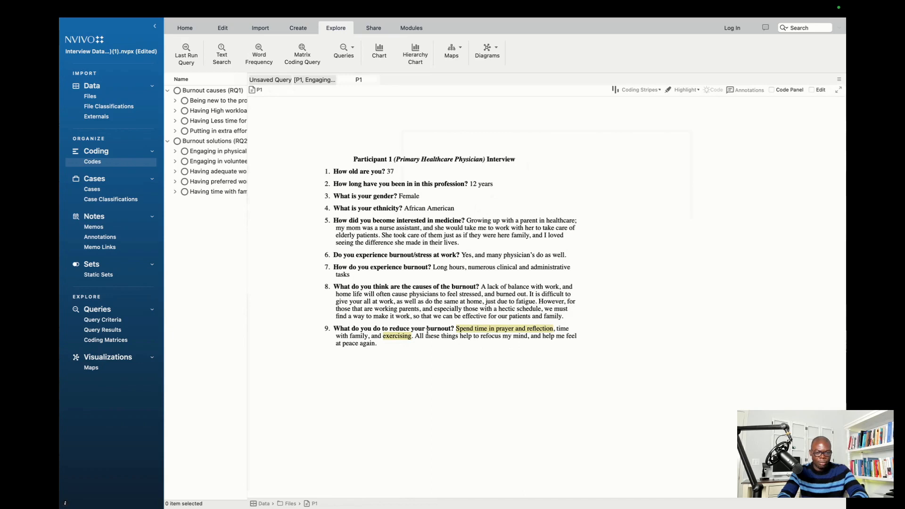
pyautogui.click(375, 80)
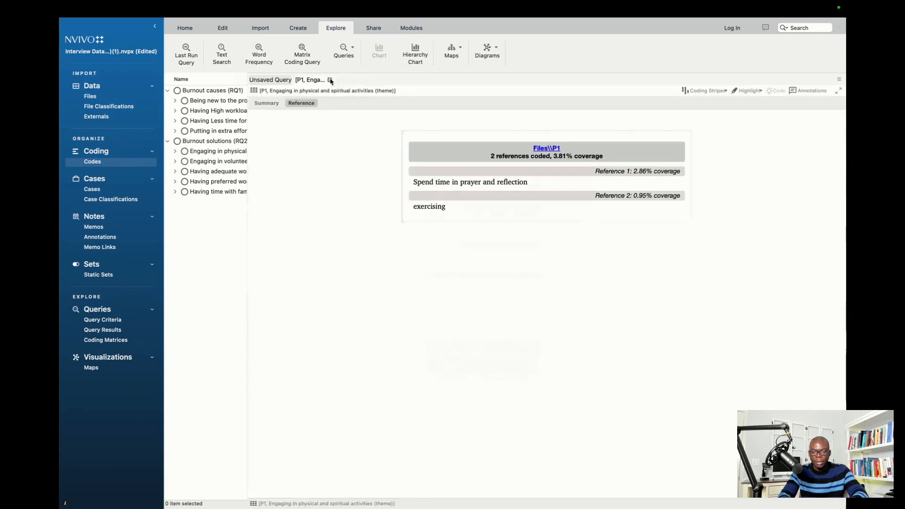
pyautogui.click(330, 80)
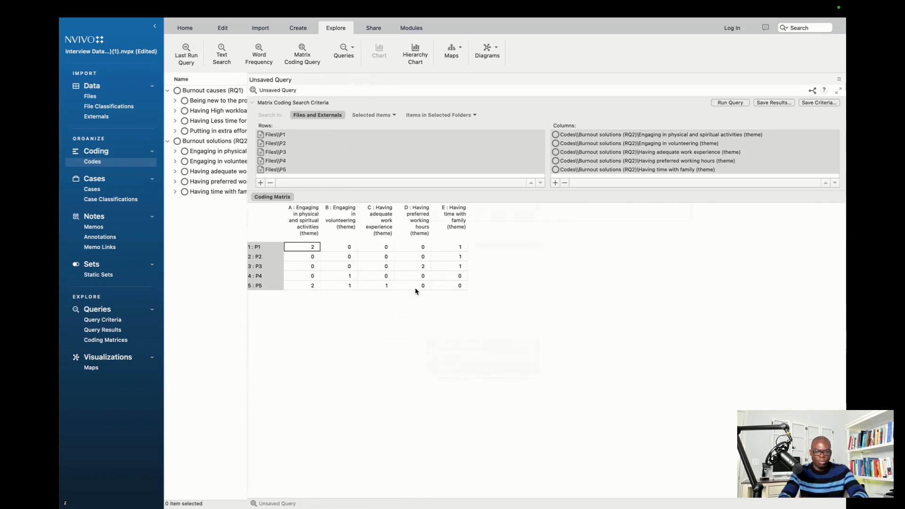
pyautogui.click(469, 294)
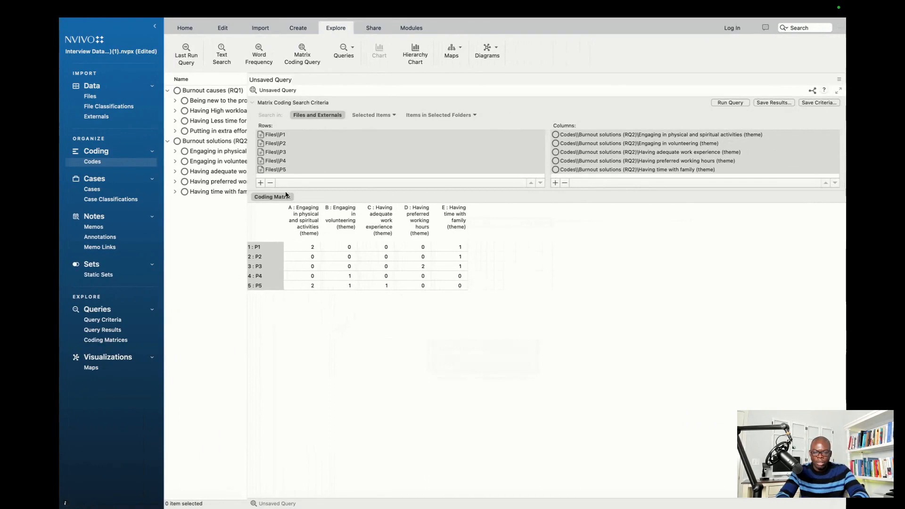
# Replace the file rows with the Gender values Female and Male from the Participant's ID case classification
pyautogui.click(270, 183)
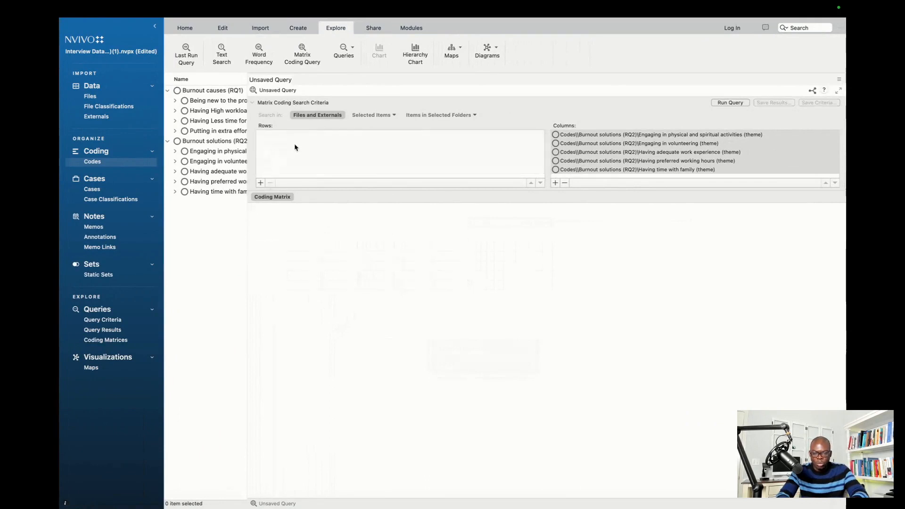
pyautogui.click(261, 183)
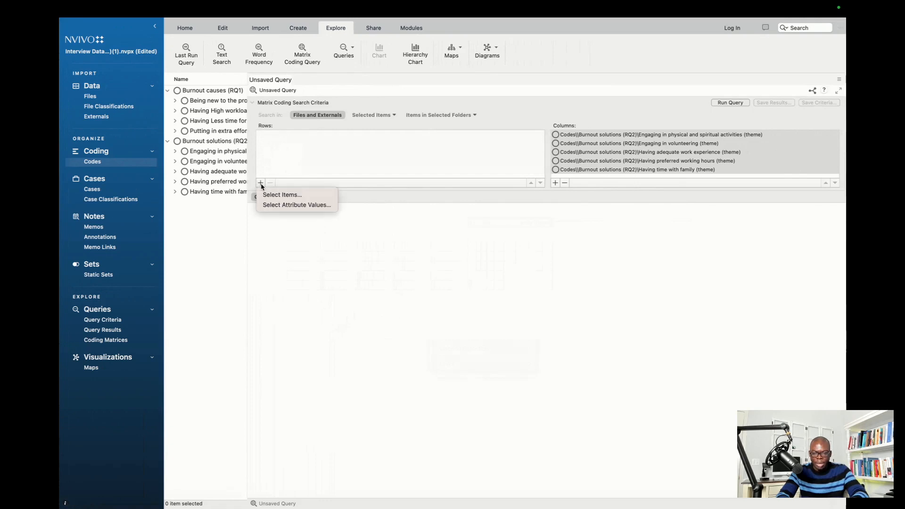
pyautogui.click(274, 208)
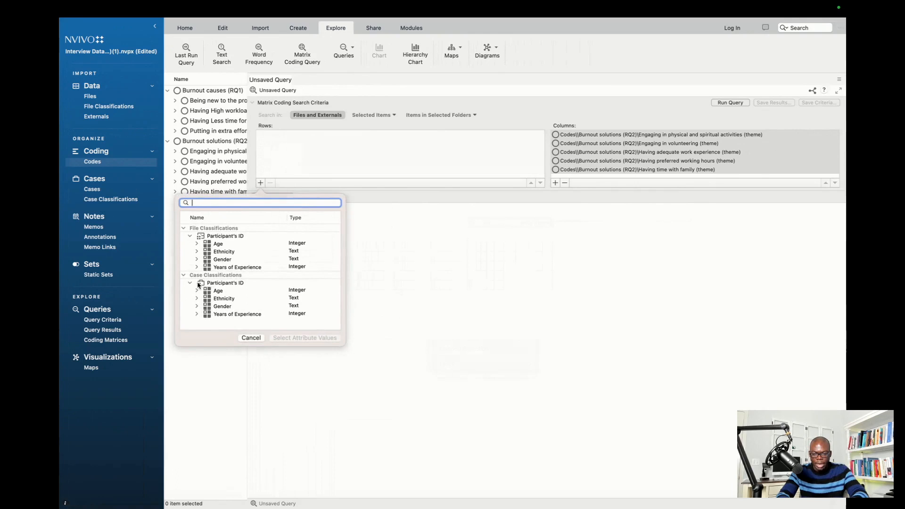
pyautogui.click(197, 307)
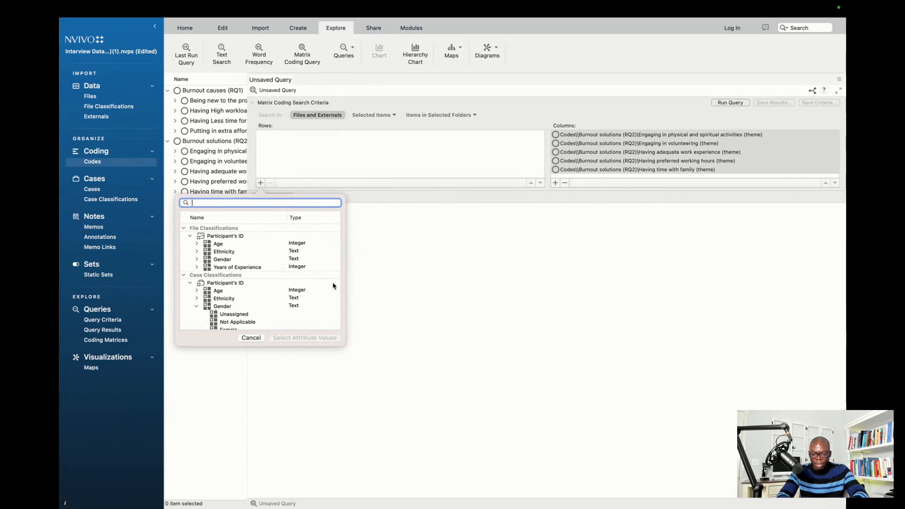
pyautogui.scroll(-2, 330, 282)
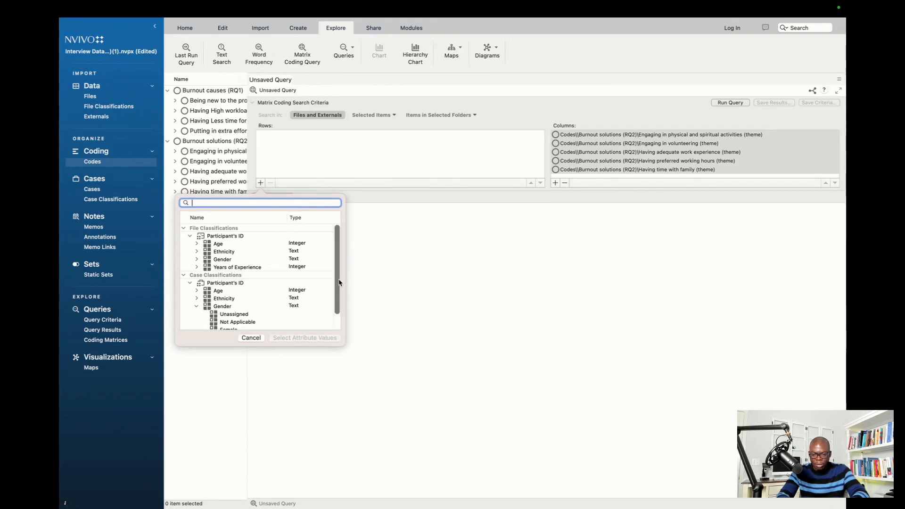
pyautogui.click(228, 311)
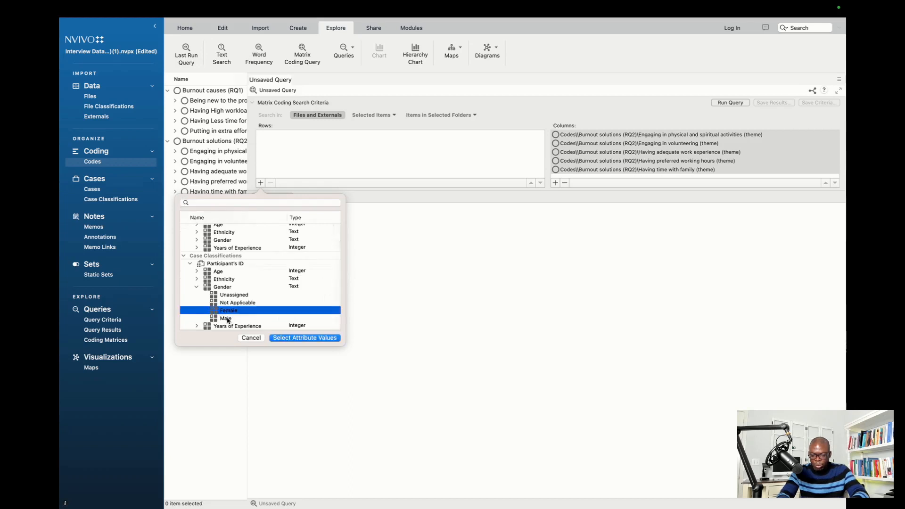
pyautogui.keyDown('super'); pyautogui.click(228, 319); pyautogui.keyUp('super')
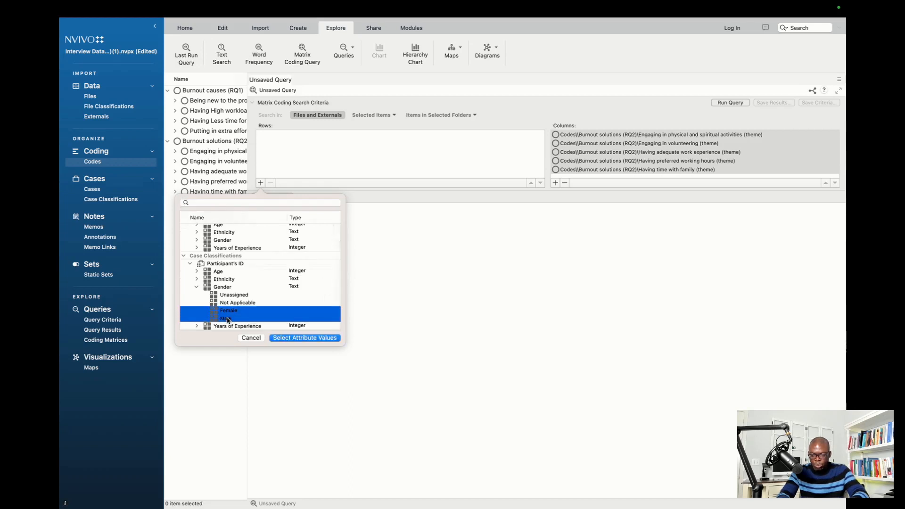
pyautogui.click(289, 338)
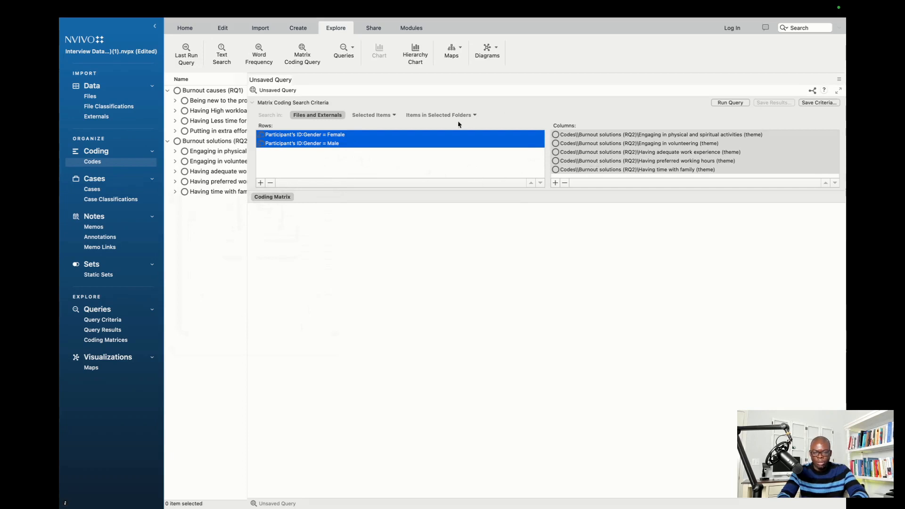
# Run the matrix coding query by gender and widen the row label column to fit the full attribute names
pyautogui.click(731, 103)
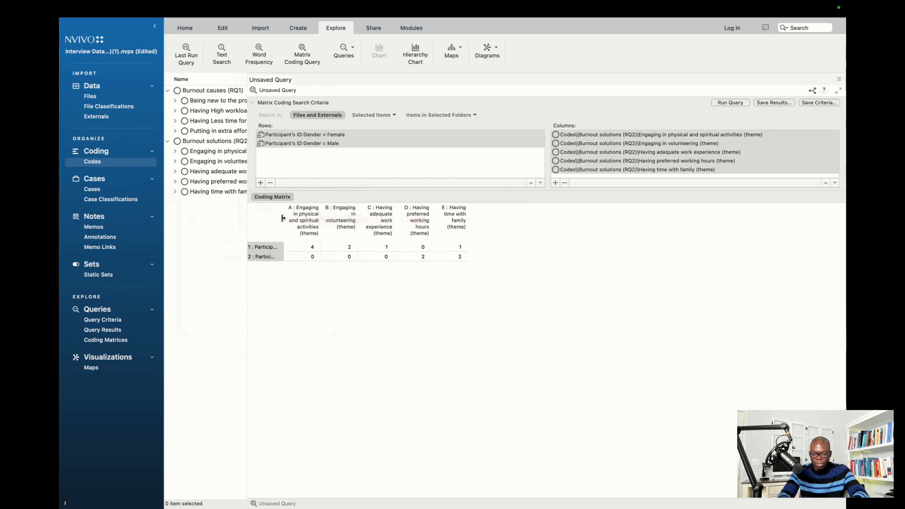
pyautogui.moveTo(283, 219); pyautogui.dragTo(319, 249)
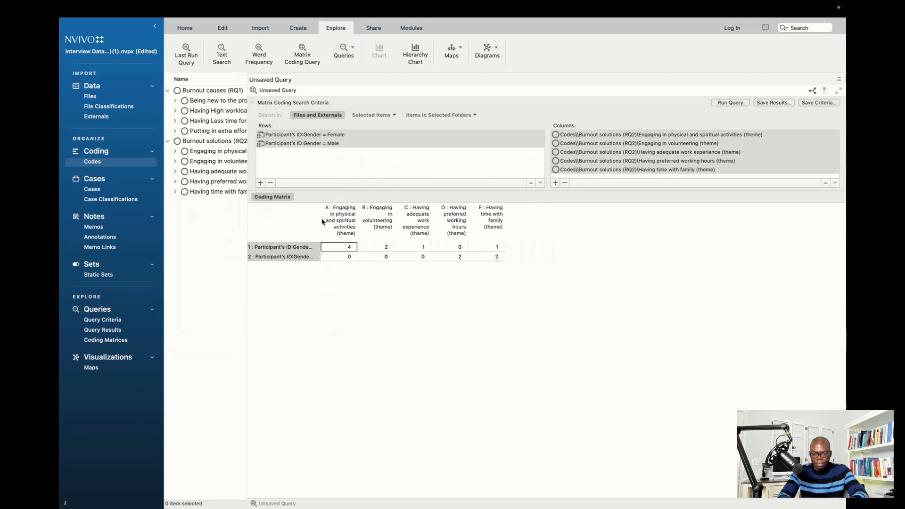
pyautogui.moveTo(319, 218); pyautogui.dragTo(408, 226)
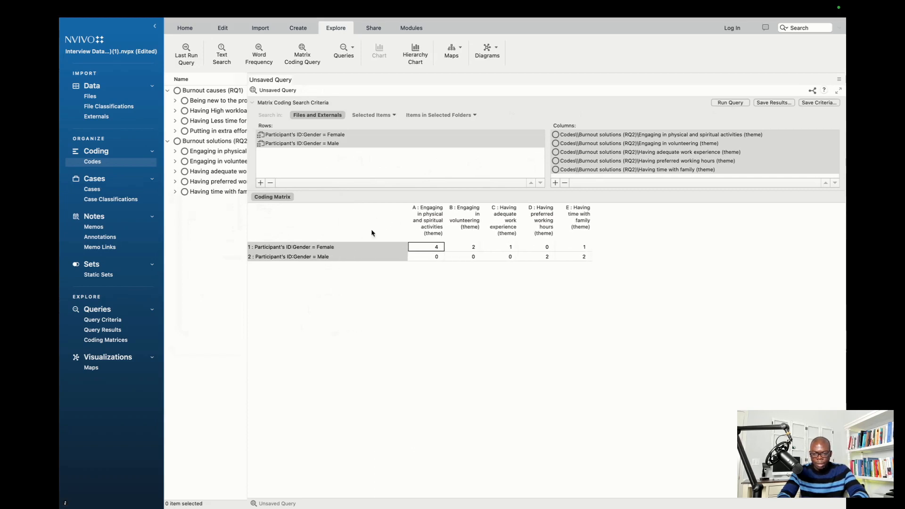
pyautogui.click(334, 247)
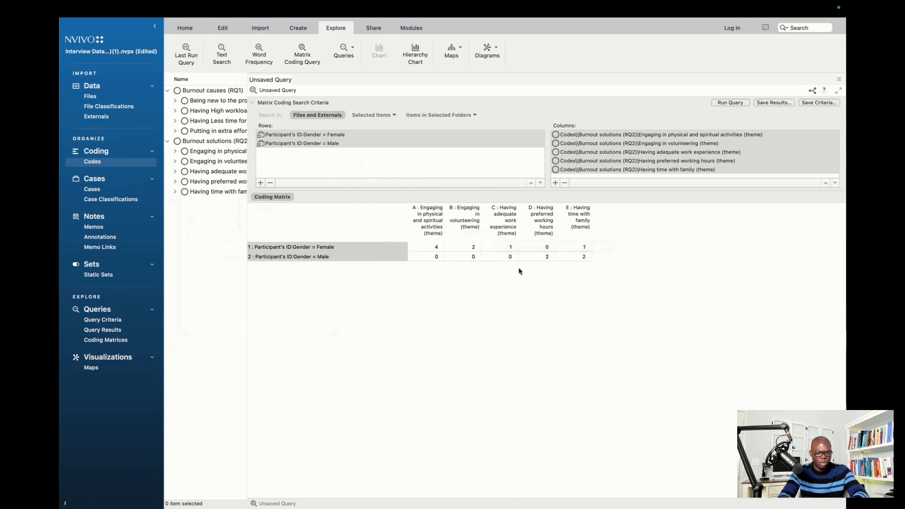
# Examine the female participants' references for "Engaging in physical and spiritual activities" and the P1 source, then close both views
pyautogui.doubleClick(435, 249)
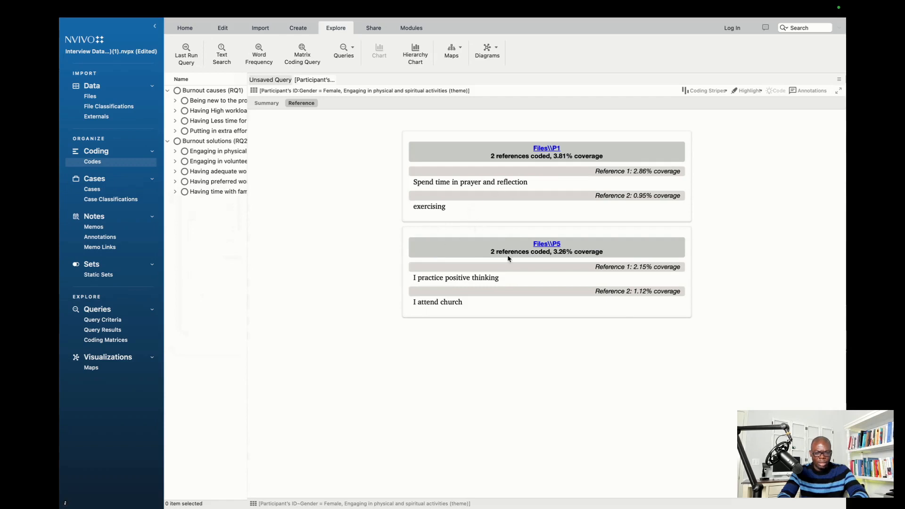
pyautogui.click(549, 150)
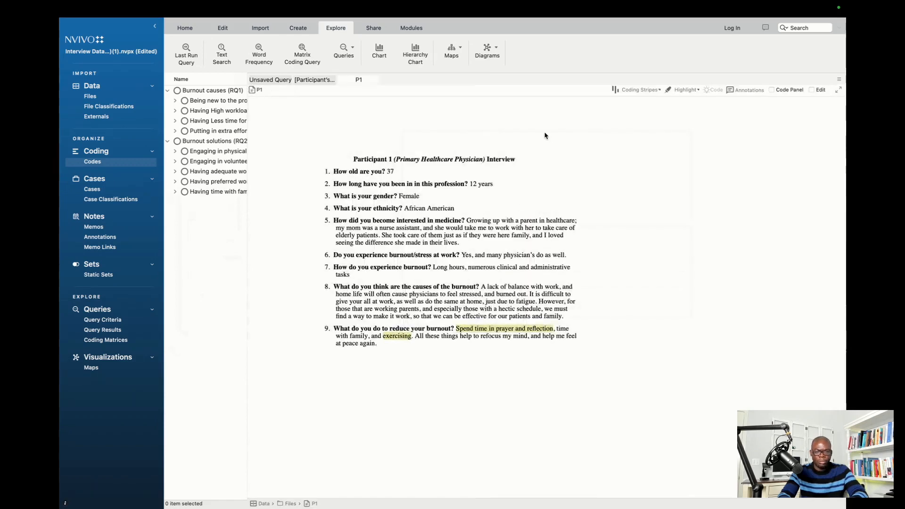
pyautogui.click(375, 80)
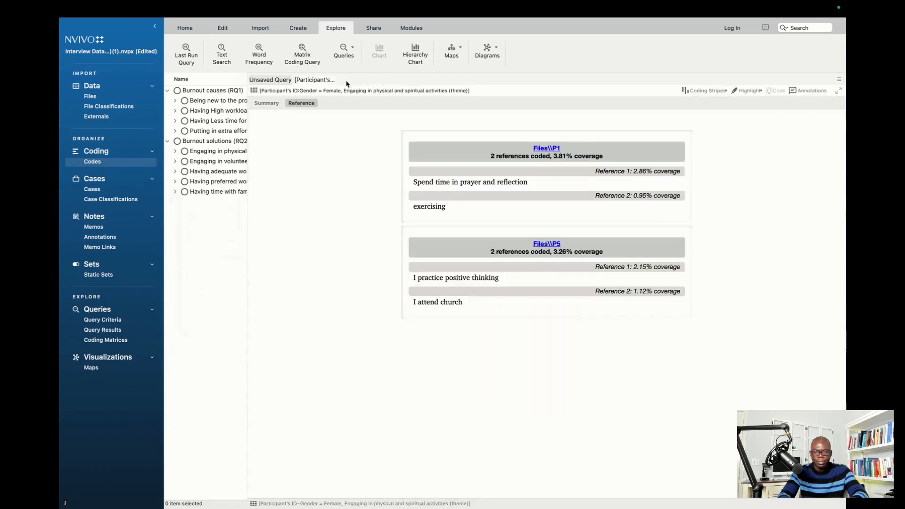
pyautogui.click(331, 80)
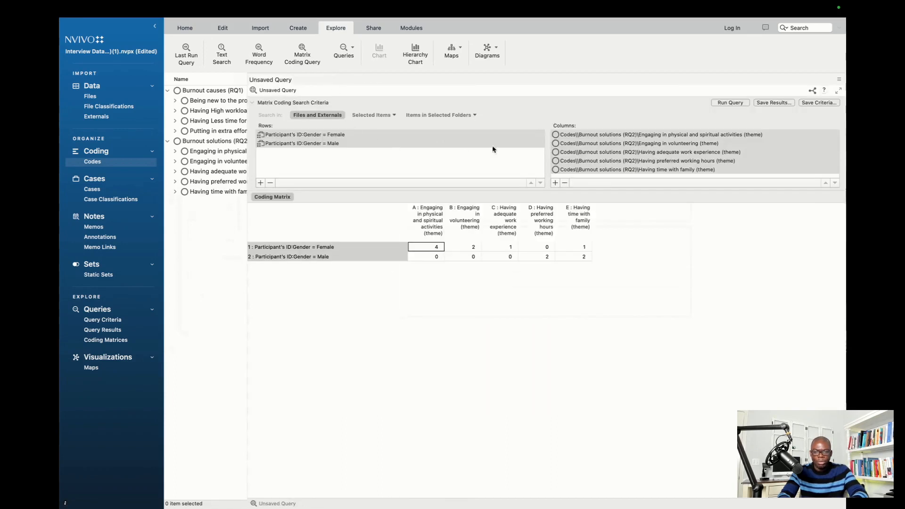
# Replace the gender rows with the Years of Experience values 2, 12, 25, 30 and 35 from the Participant's ID case classification
pyautogui.click(271, 183)
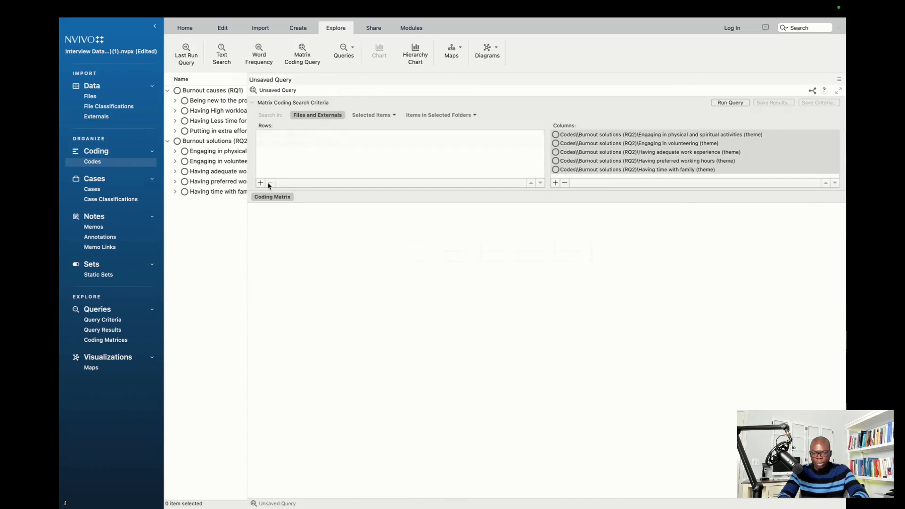
pyautogui.click(260, 183)
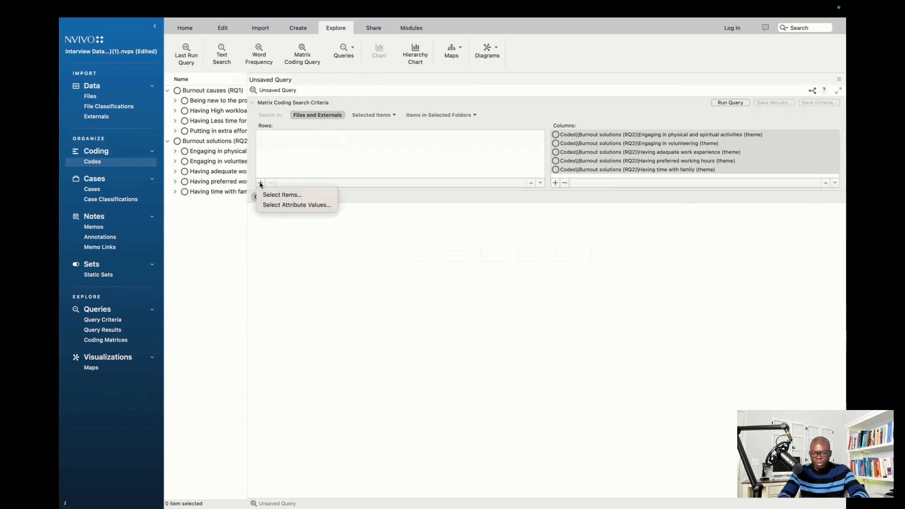
pyautogui.click(279, 206)
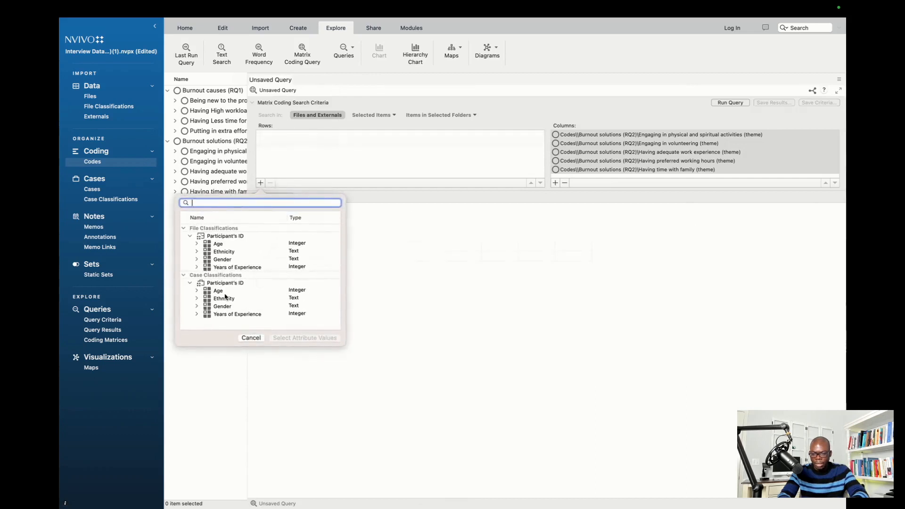
pyautogui.click(196, 314)
pyautogui.click(339, 306)
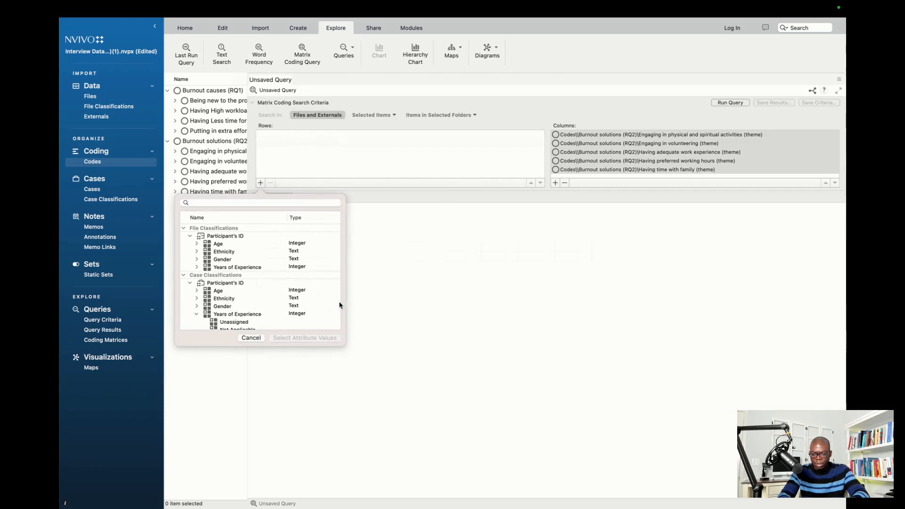
pyautogui.scroll(-3, 245, 310)
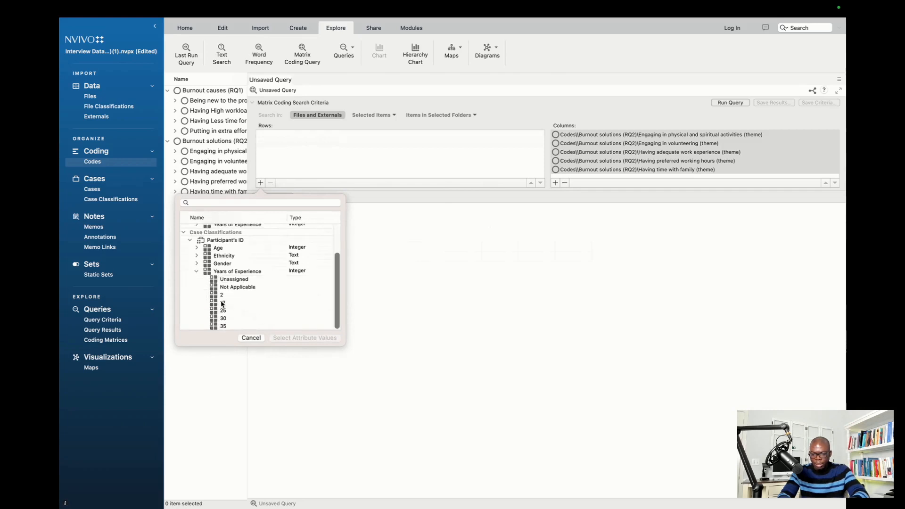
pyautogui.click(223, 303)
pyautogui.click(222, 296)
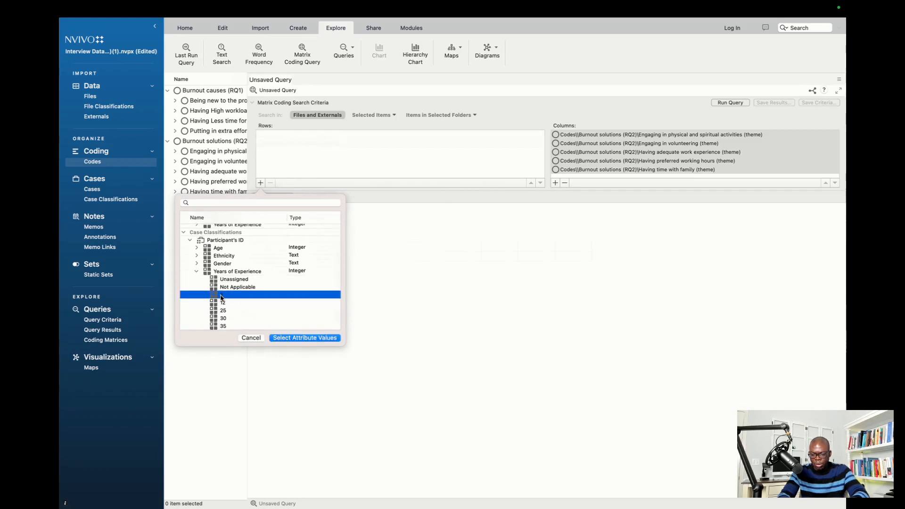
pyautogui.keyDown('shift'); pyautogui.click(228, 328); pyautogui.keyUp('shift')
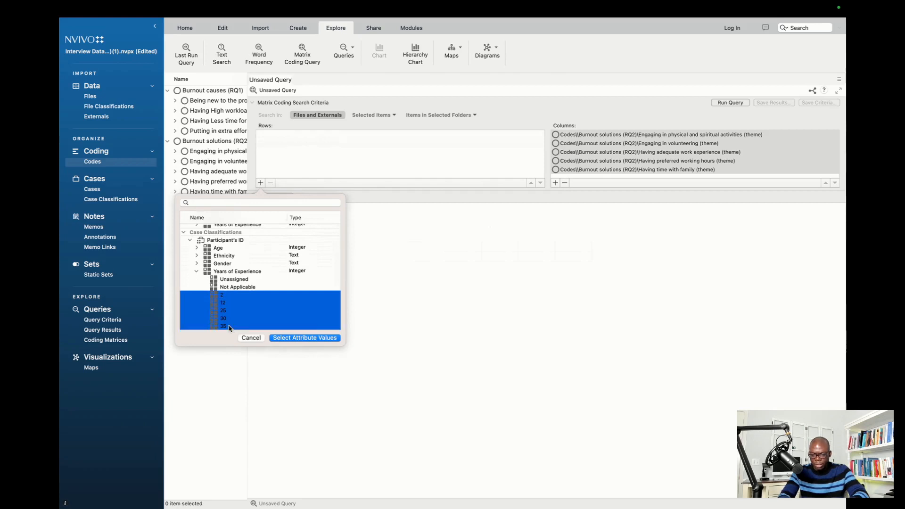
pyautogui.click(287, 340)
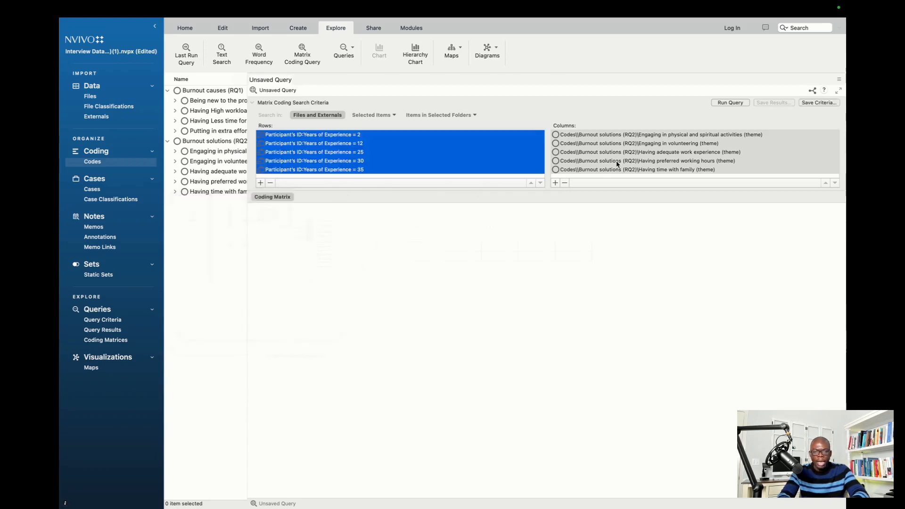
# Run the matrix coding query by years of experience and widen the row label column to fit the full attribute names
pyautogui.click(742, 104)
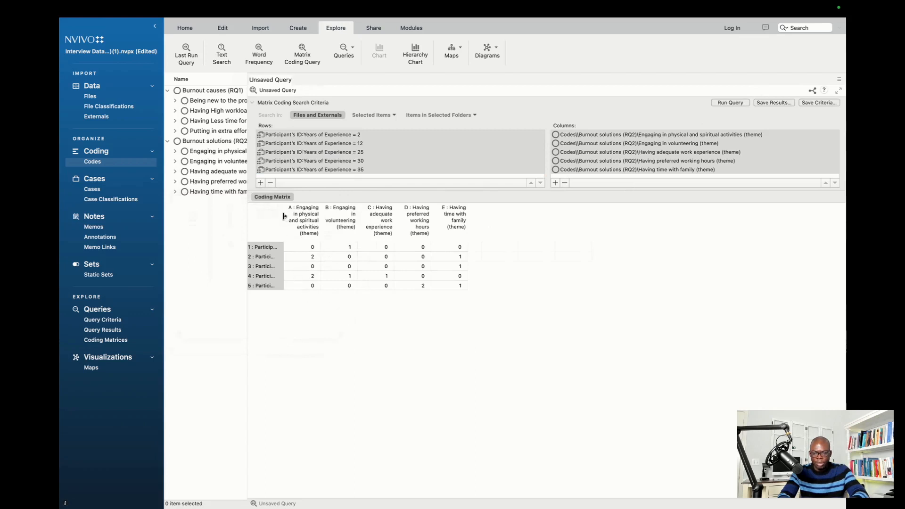
pyautogui.moveTo(284, 216); pyautogui.dragTo(406, 260)
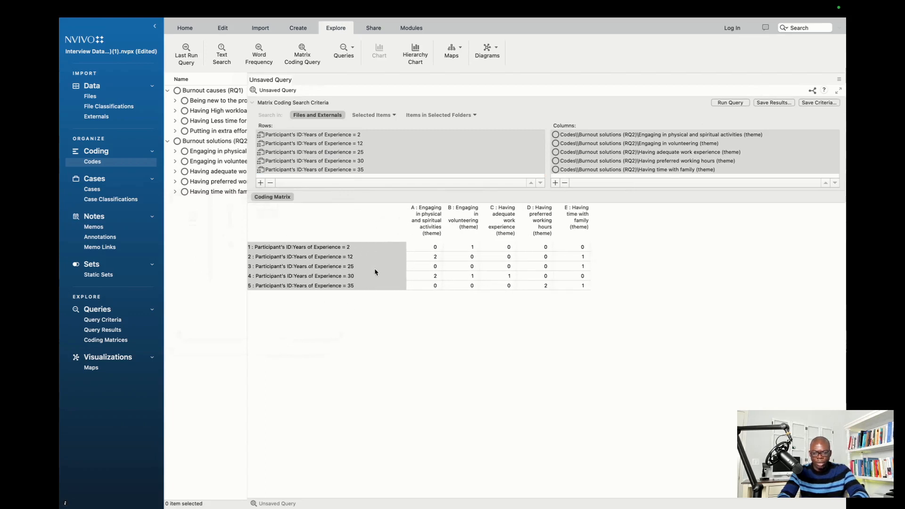
# Open the coding matrix's spreadsheet export and cancel it, and open and close a blank matrix coding query
pyautogui.rightClick(457, 302)
pyautogui.click(457, 304)
pyautogui.rightClick(441, 302)
pyautogui.click(438, 306)
pyautogui.rightClick(437, 307)
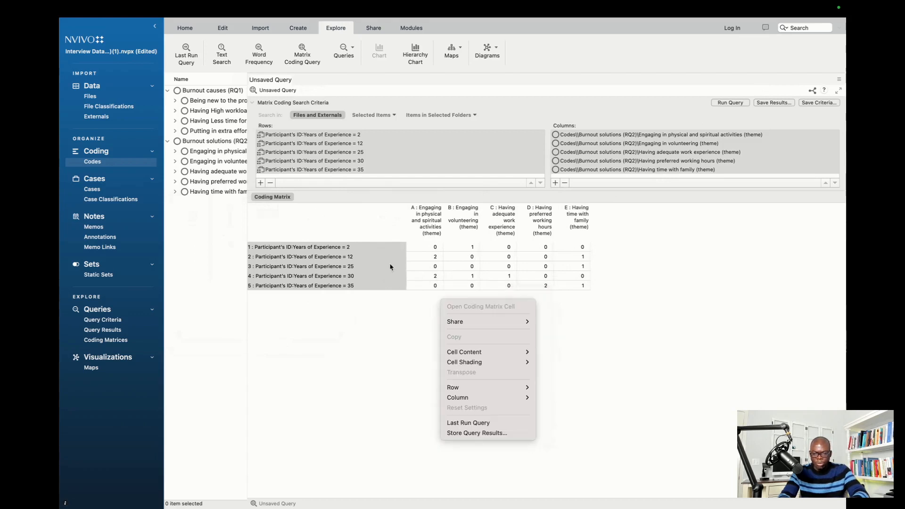
pyautogui.click(360, 218)
pyautogui.rightClick(439, 301)
pyautogui.moveTo(469, 324)
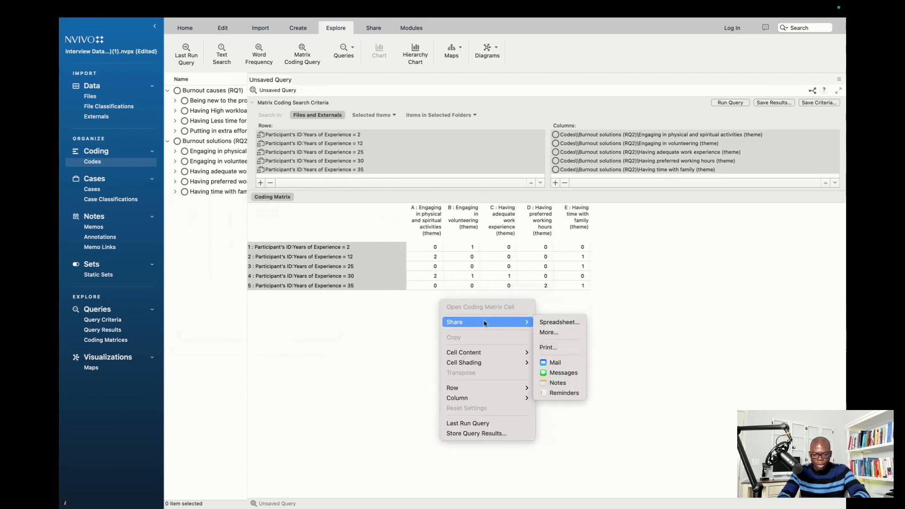
pyautogui.click(559, 323)
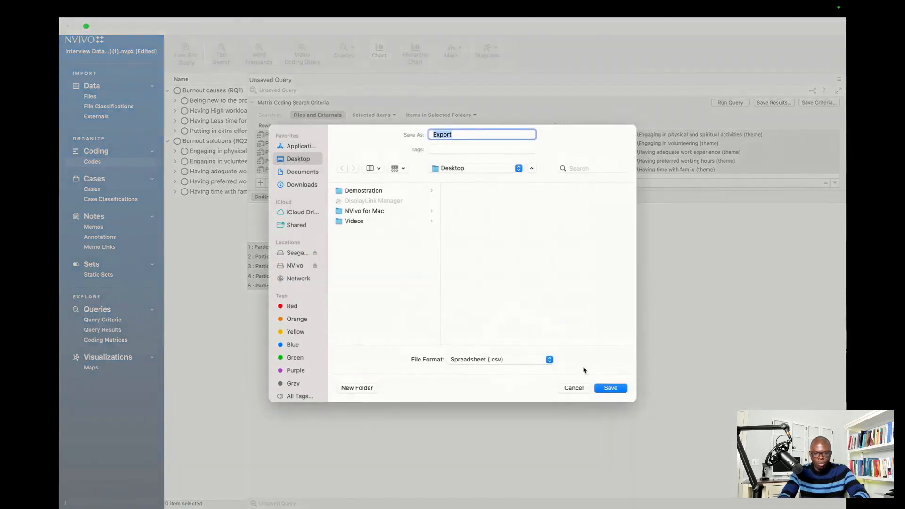
pyautogui.click(579, 390)
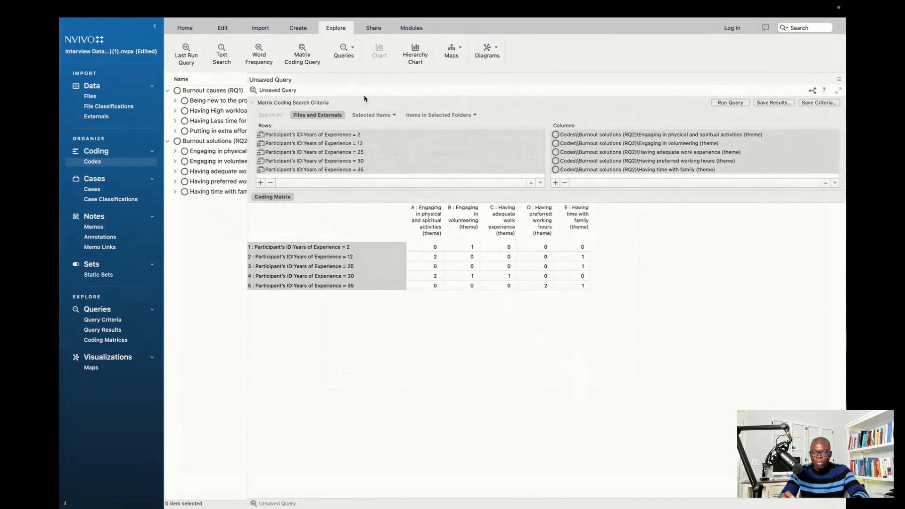
pyautogui.click(309, 62)
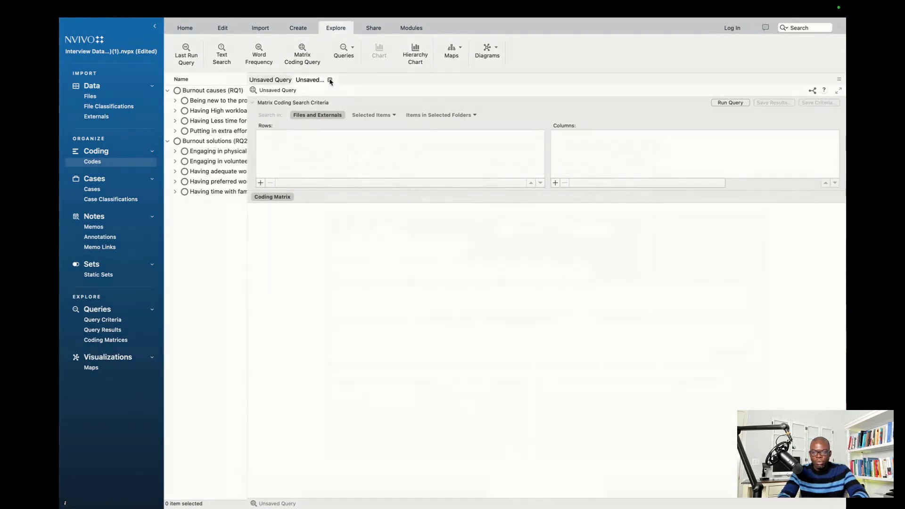
pyautogui.click(330, 80)
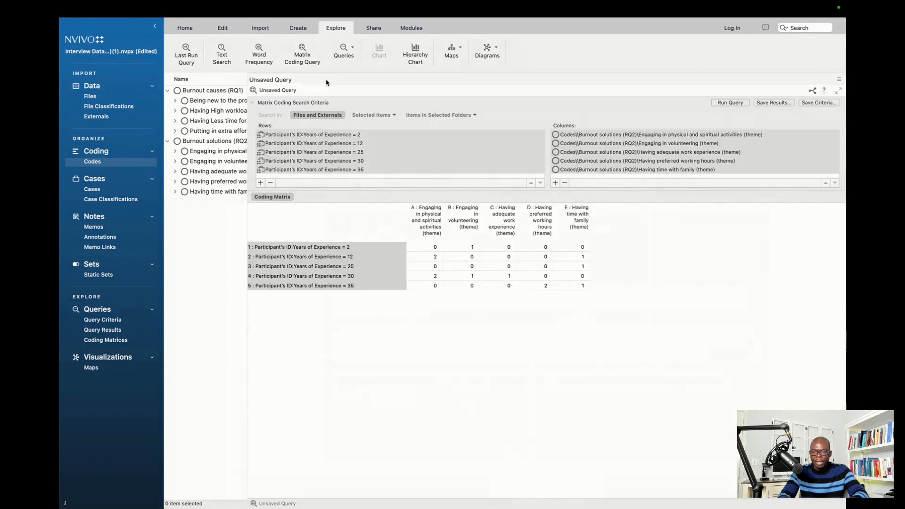
# Start a Crosstab query and add the four themes under Burnout causes (RQ1) as its codes
pyautogui.click(343, 51)
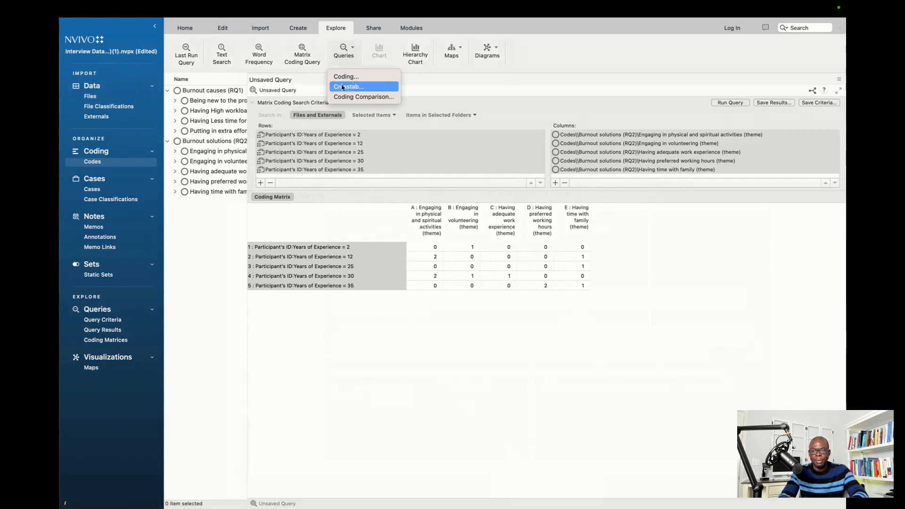
pyautogui.click(344, 87)
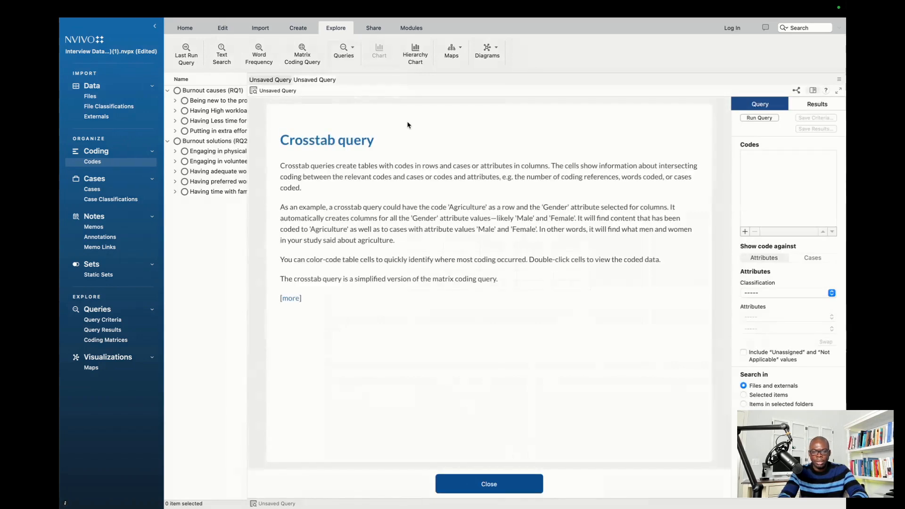
pyautogui.click(493, 483)
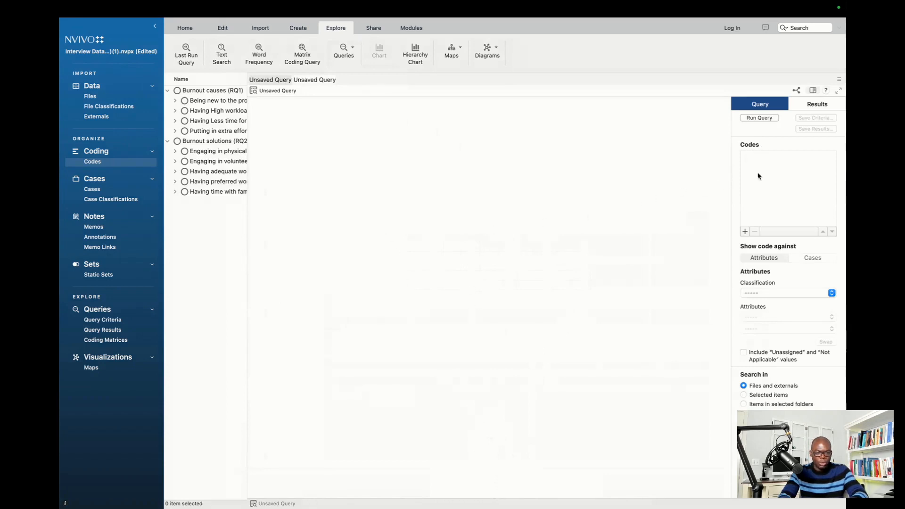
pyautogui.click(745, 232)
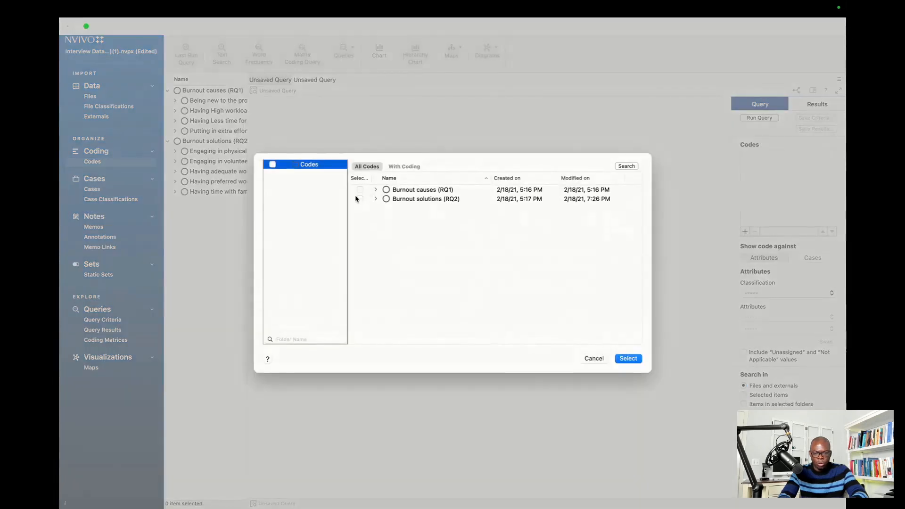
pyautogui.click(375, 190)
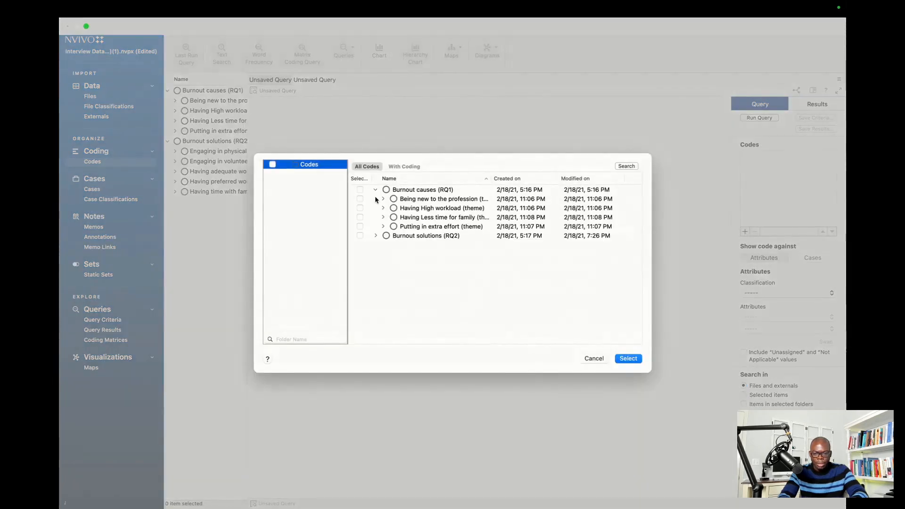
pyautogui.click(360, 198)
pyautogui.click(360, 208)
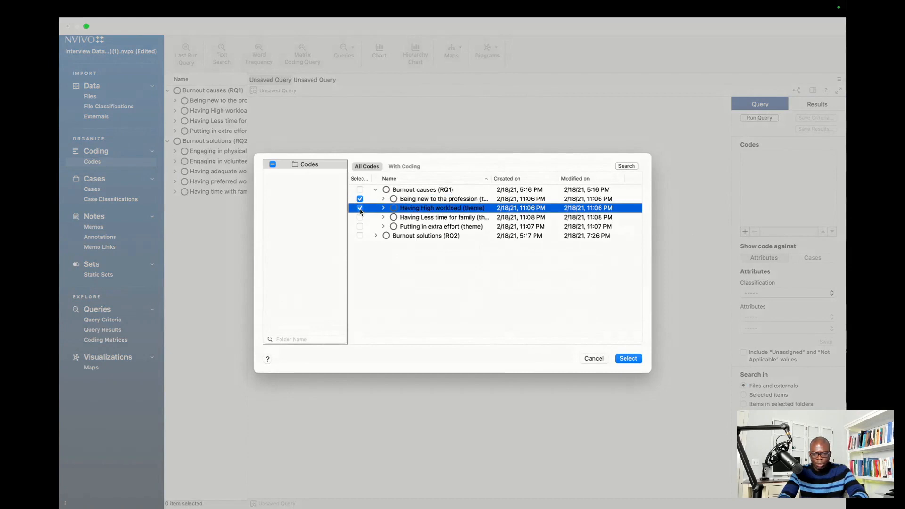
pyautogui.click(360, 218)
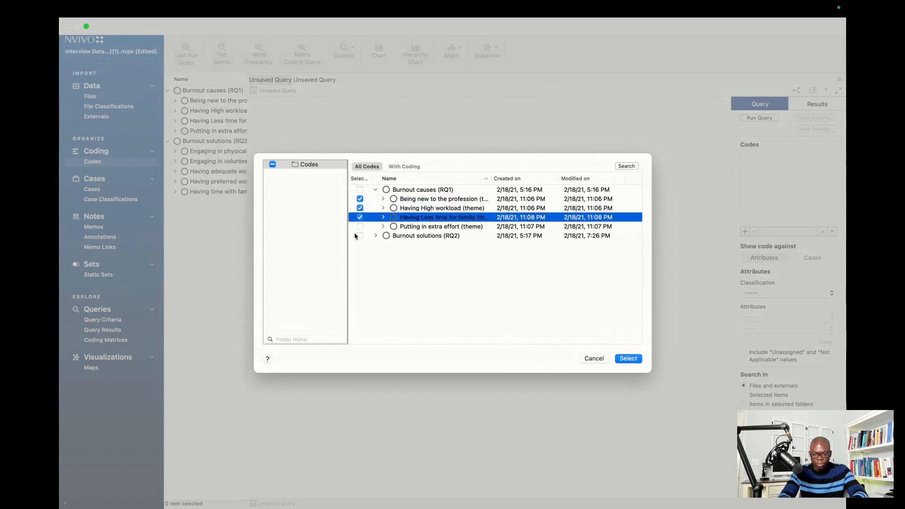
pyautogui.click(360, 227)
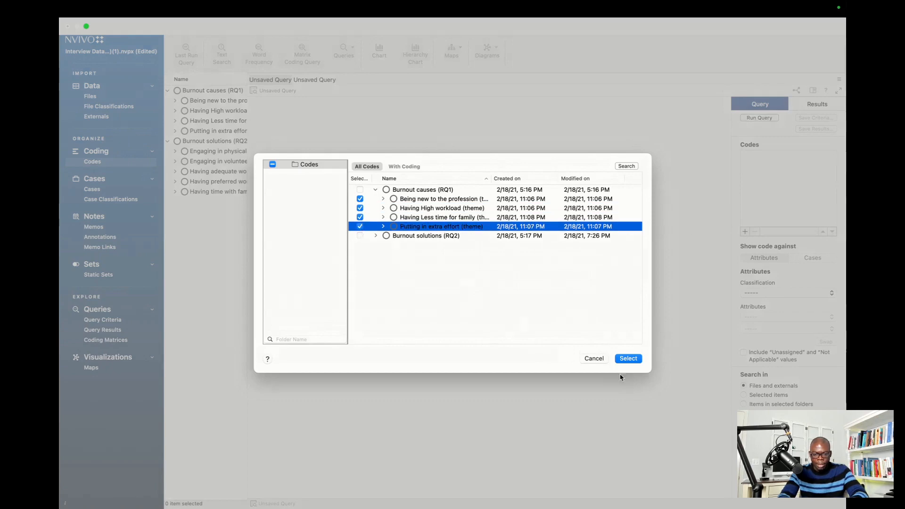
pyautogui.click(627, 360)
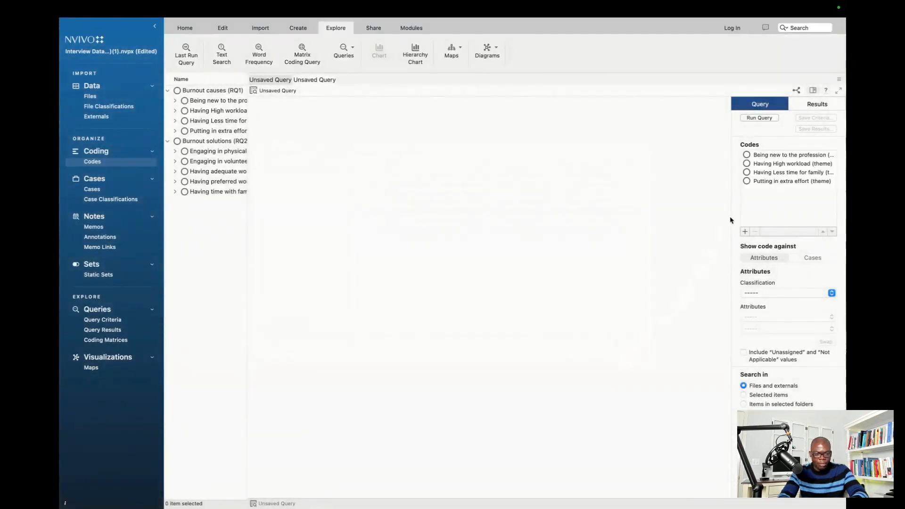
# Show the crosstab codes against attributes of the Participant's ID case classification
pyautogui.click(773, 262)
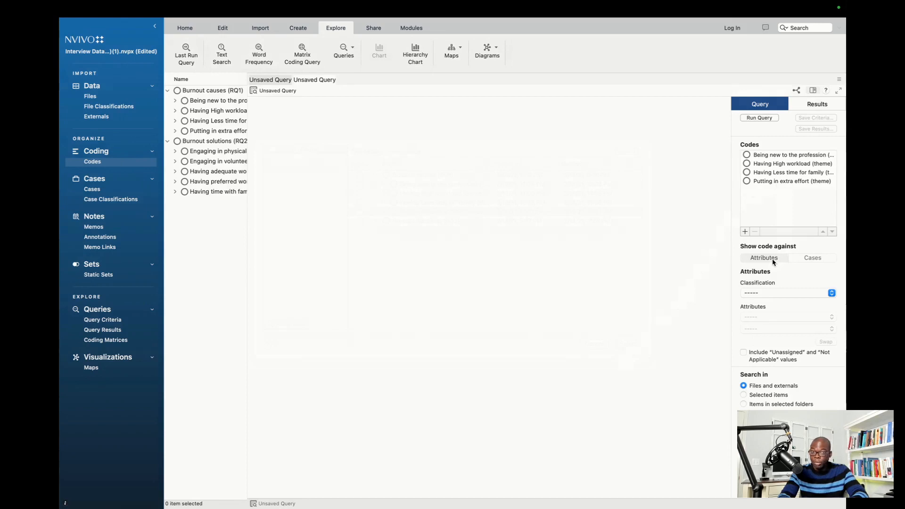
pyautogui.click(832, 293)
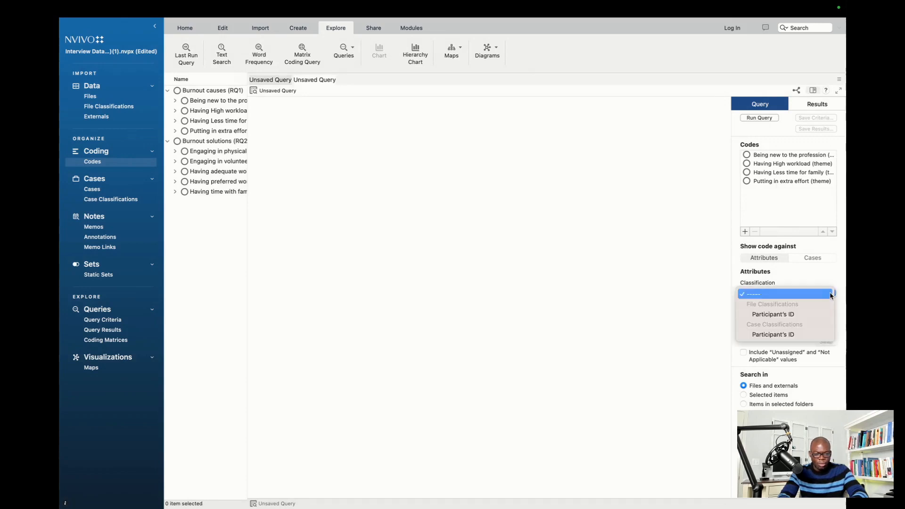
pyautogui.click(831, 293)
pyautogui.click(831, 294)
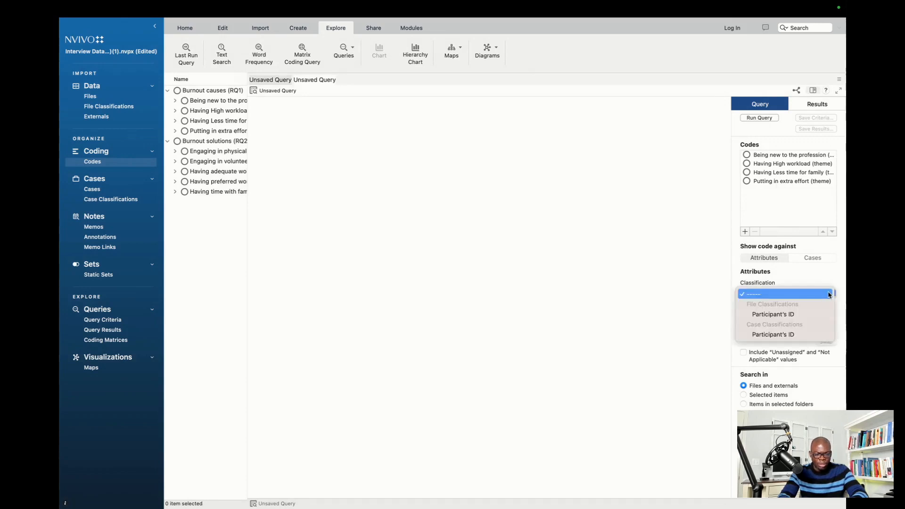
pyautogui.click(805, 335)
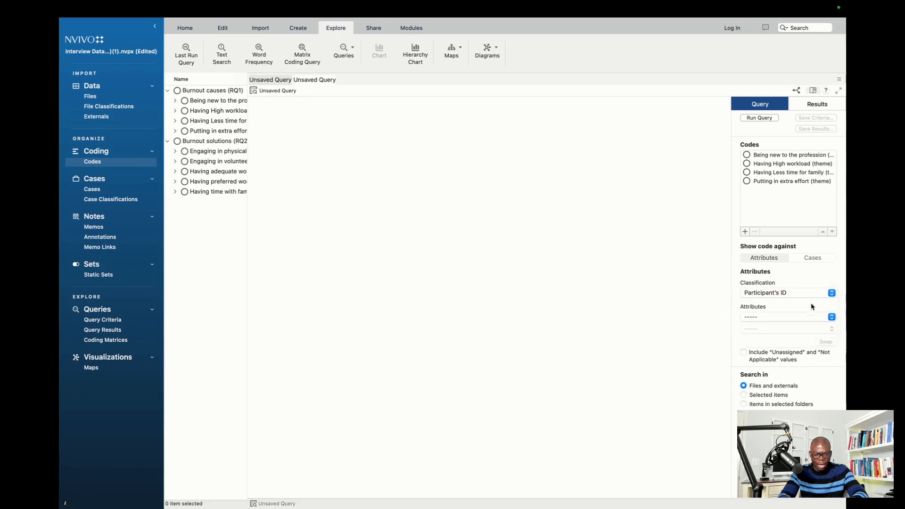
pyautogui.click(832, 294)
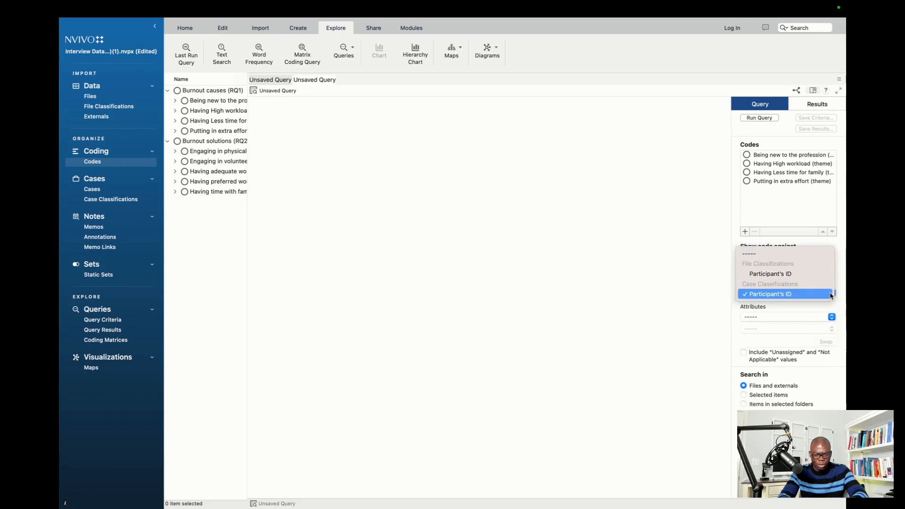
pyautogui.click(784, 295)
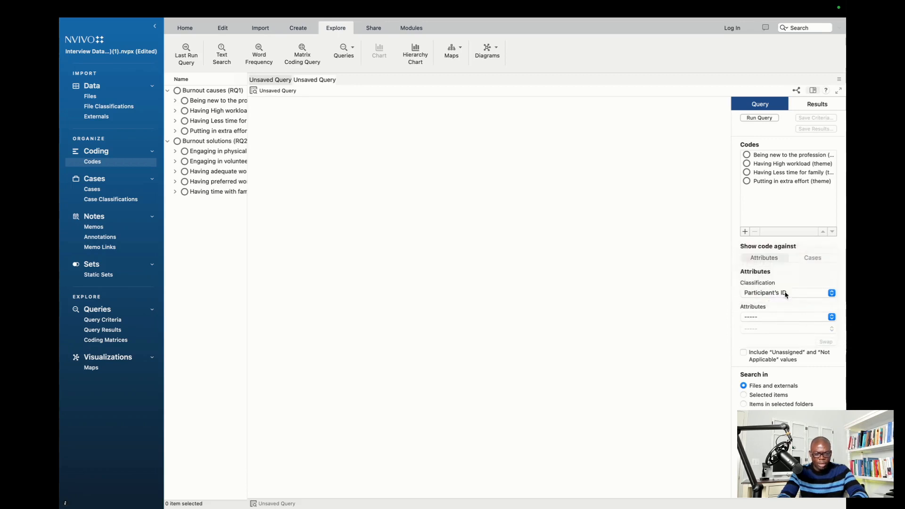
# Choose Ethnicity as the crosstab's first attribute and leave the second attribute blank
pyautogui.click(779, 320)
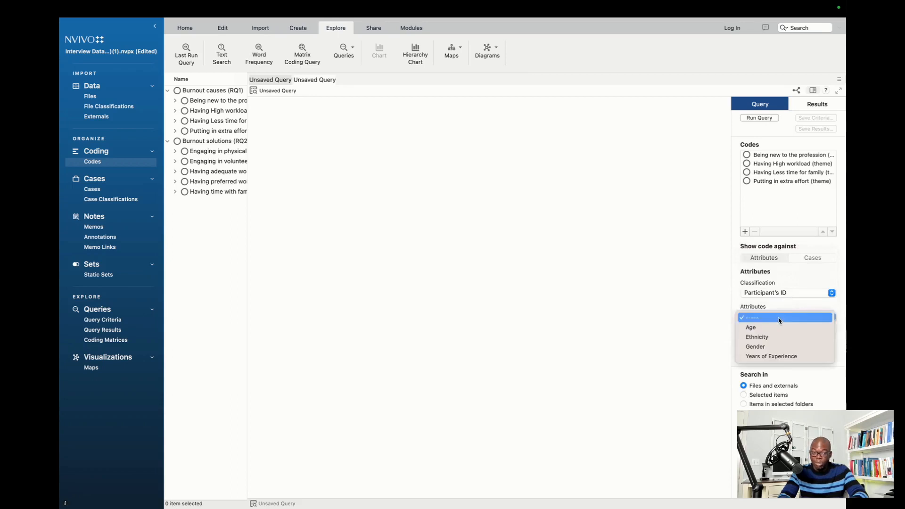
pyautogui.click(777, 343)
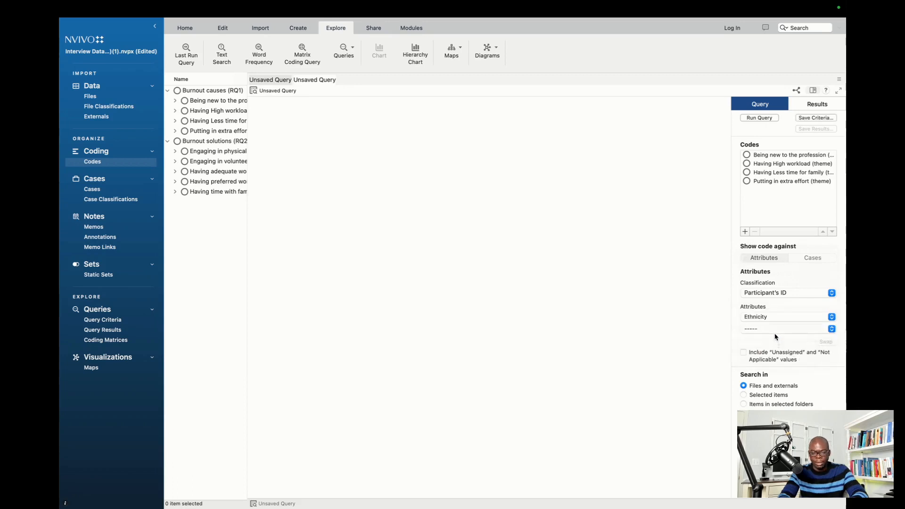
pyautogui.click(830, 330)
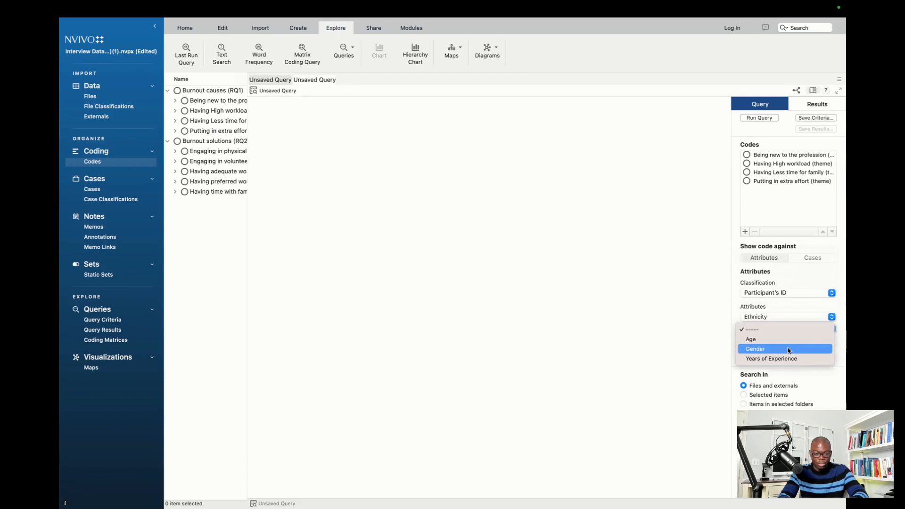
pyautogui.click(734, 318)
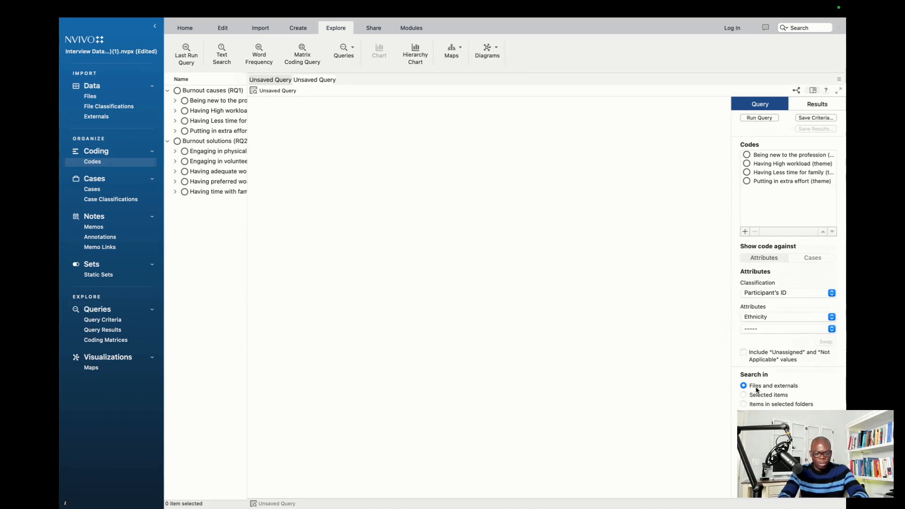
# Run the crosstab query of the four burnout cause themes against Ethnicity
pyautogui.click(758, 120)
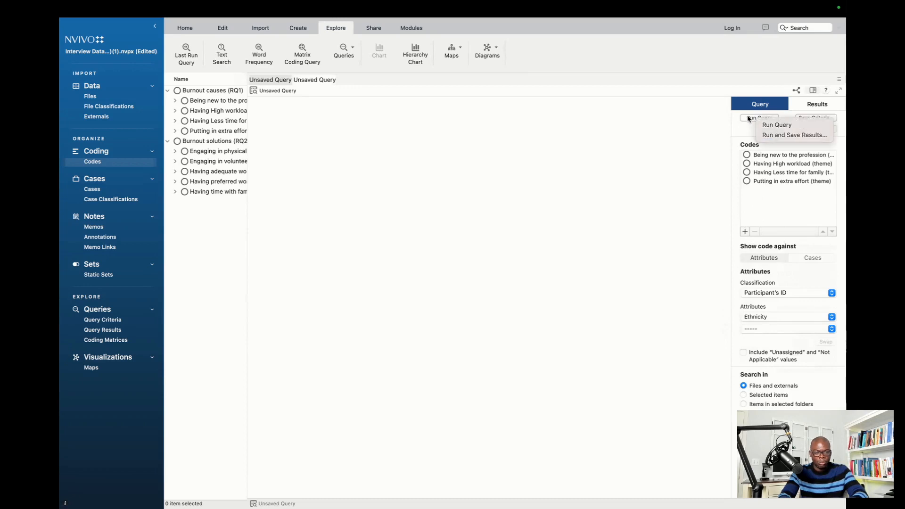
pyautogui.click(750, 118)
pyautogui.click(749, 119)
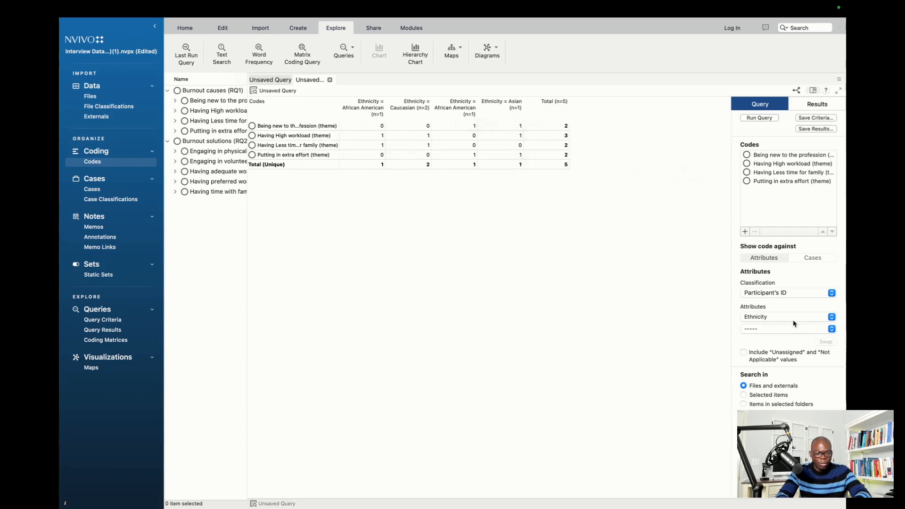
# Set the crosstab's first attribute to Gender and its second to Age, and run the query
pyautogui.click(832, 317)
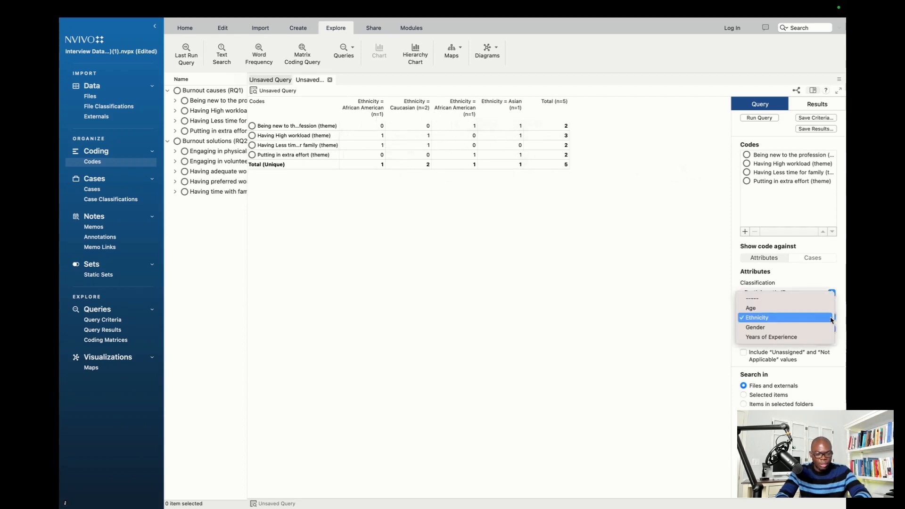
pyautogui.click(791, 328)
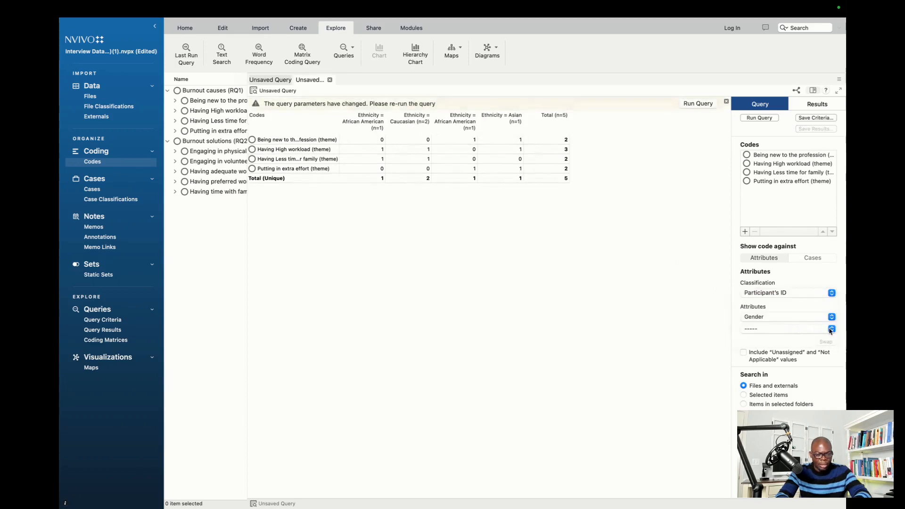
pyautogui.click(831, 330)
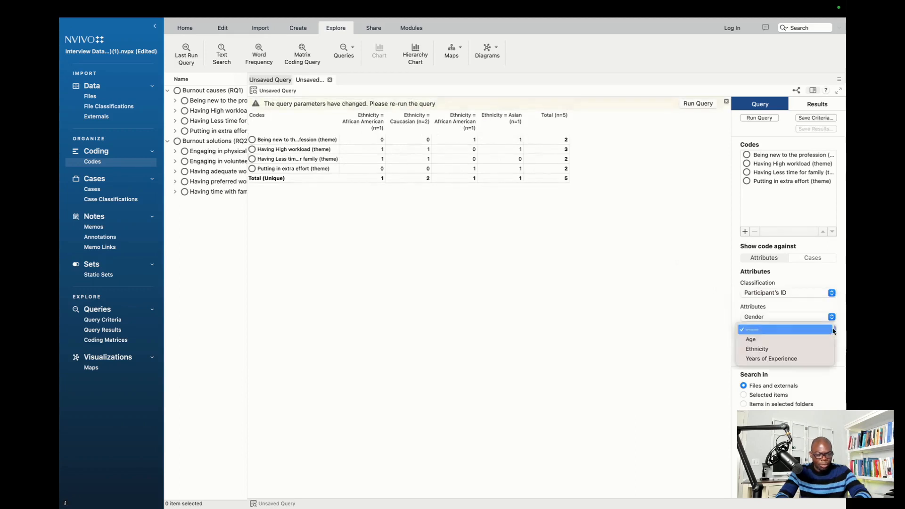
pyautogui.click(769, 340)
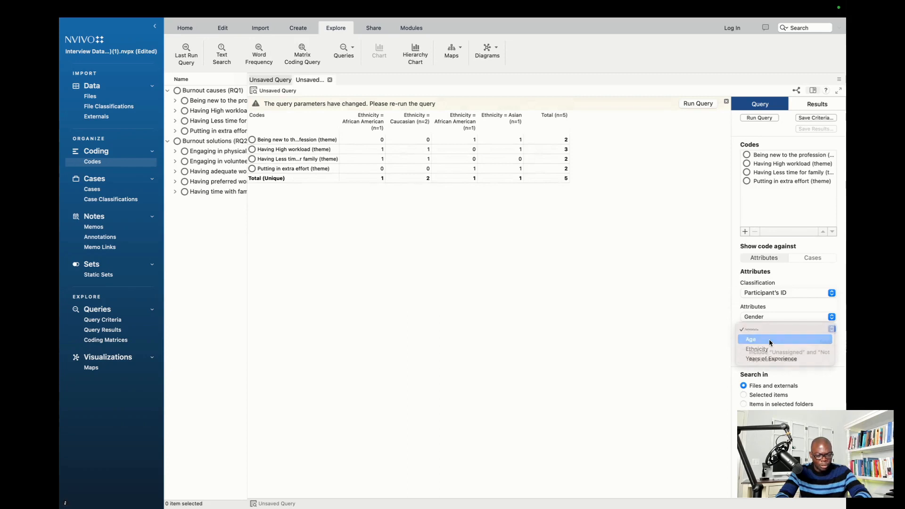
pyautogui.click(759, 118)
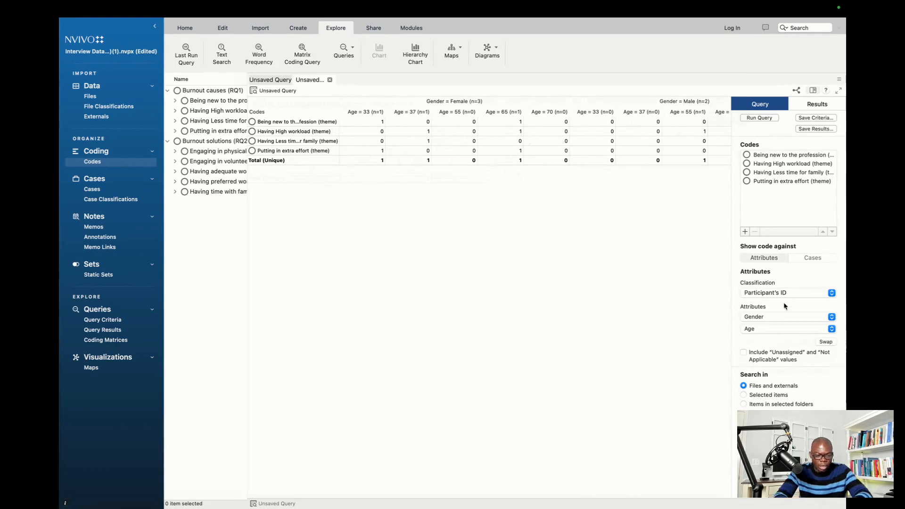
# Clear the crosstab's second attribute and rerun the query by Gender only
pyautogui.click(831, 330)
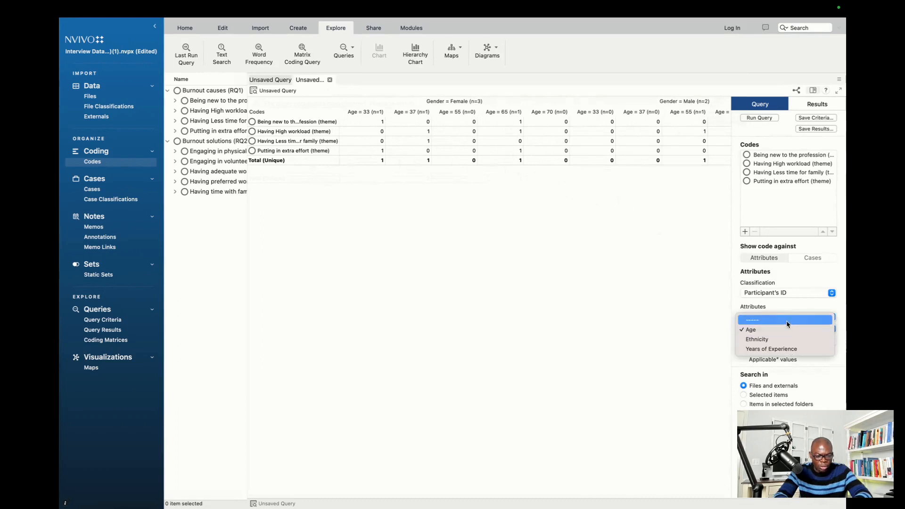
pyautogui.click(820, 320)
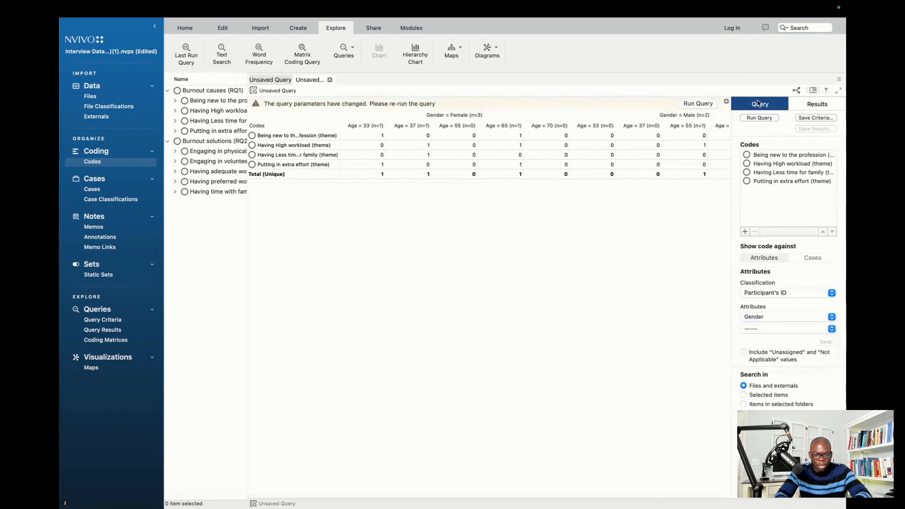
pyautogui.click(759, 117)
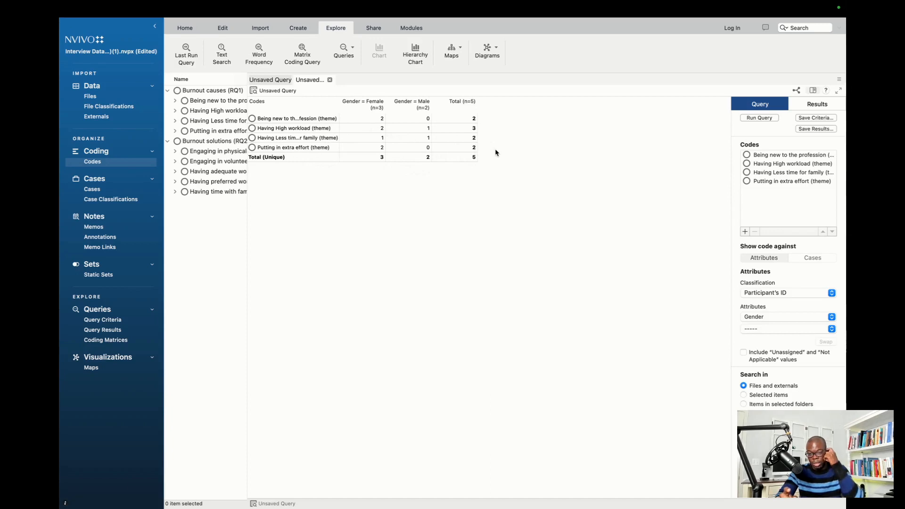
# Add Age back as the crosstab's second attribute alongside Gender and rerun the query
pyautogui.click(777, 329)
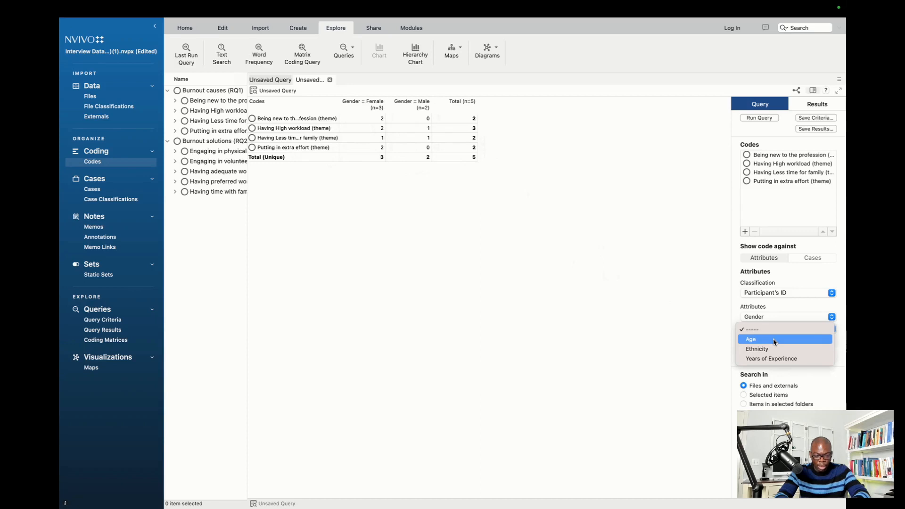
pyautogui.click(774, 340)
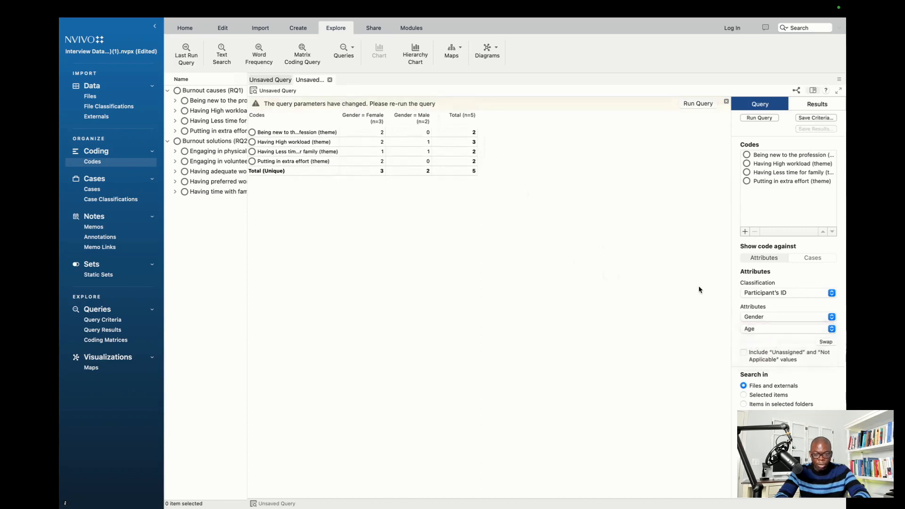
pyautogui.click(773, 119)
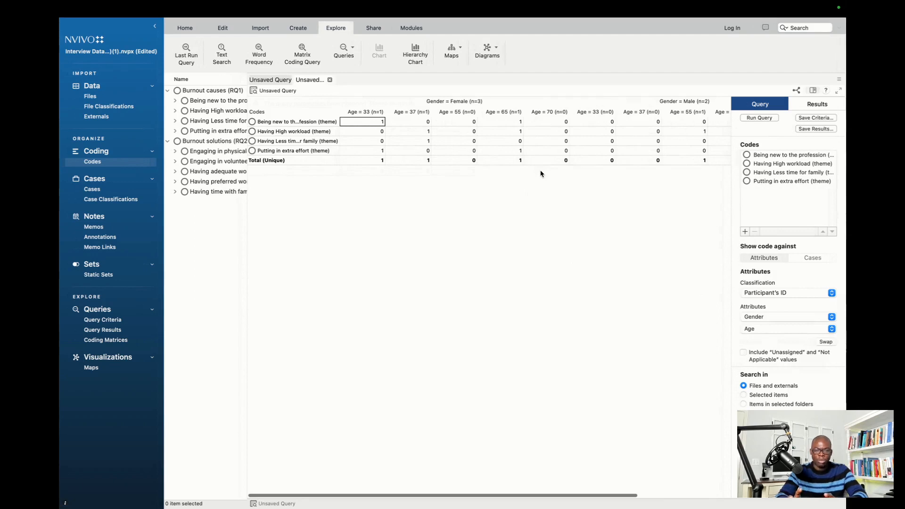
pyautogui.click(792, 328)
pyautogui.click(679, 329)
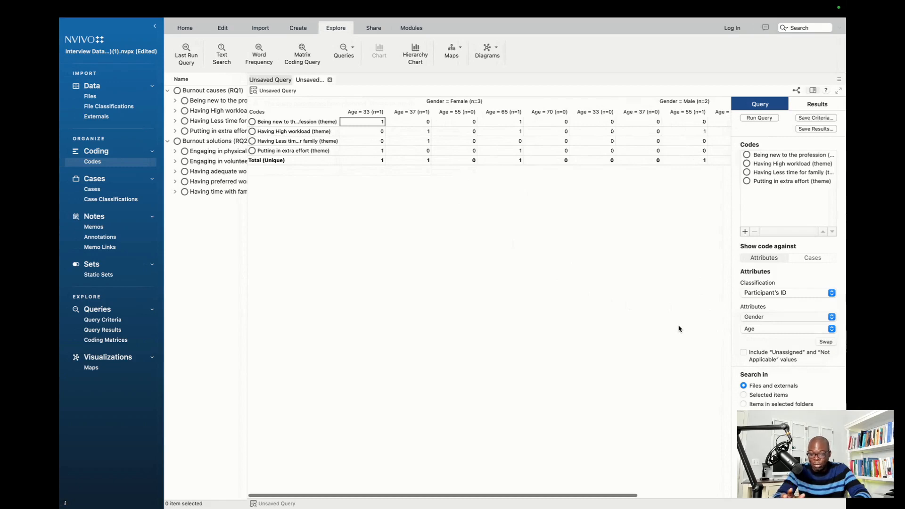
# Look up the spreadsheet sharing option for the crosstab results
pyautogui.rightClick(461, 163)
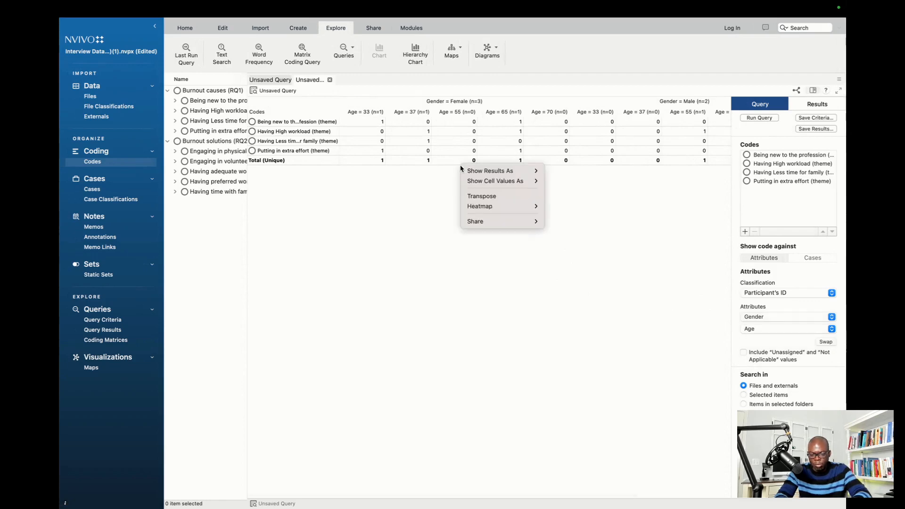
pyautogui.click(461, 169)
pyautogui.rightClick(461, 166)
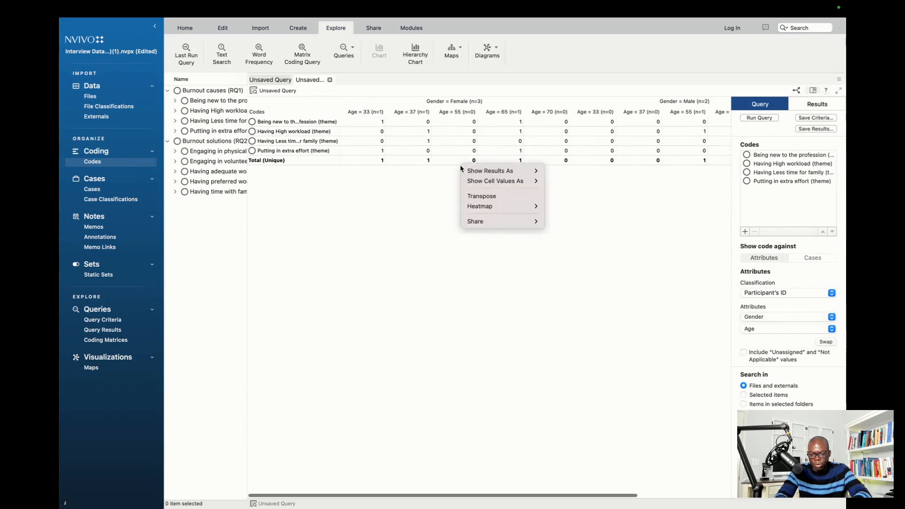
pyautogui.moveTo(487, 184)
pyautogui.moveTo(519, 221)
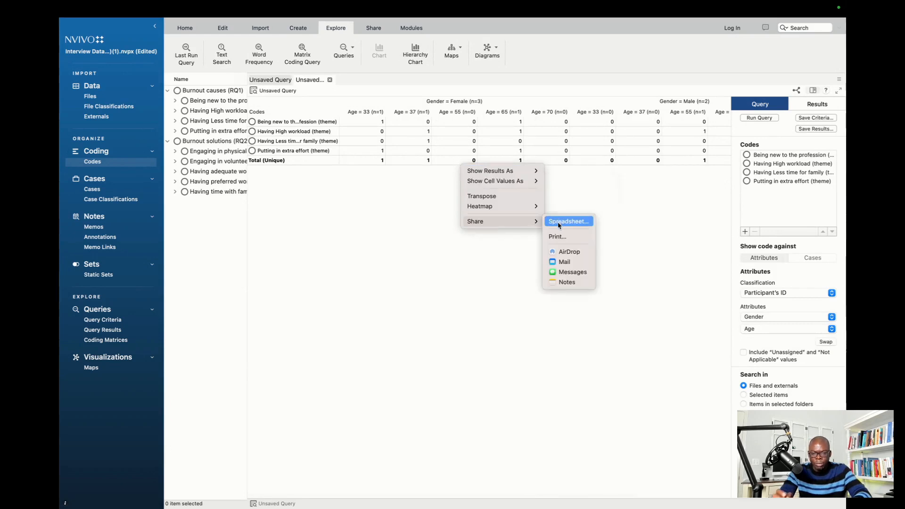
pyautogui.click(559, 223)
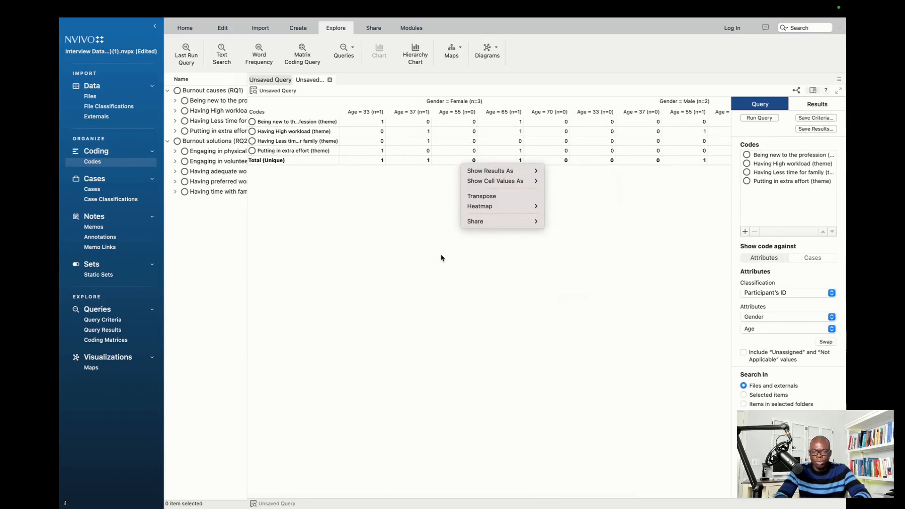
# Create a hierarchy chart comparing all codes by number of coding references
pyautogui.click(353, 51)
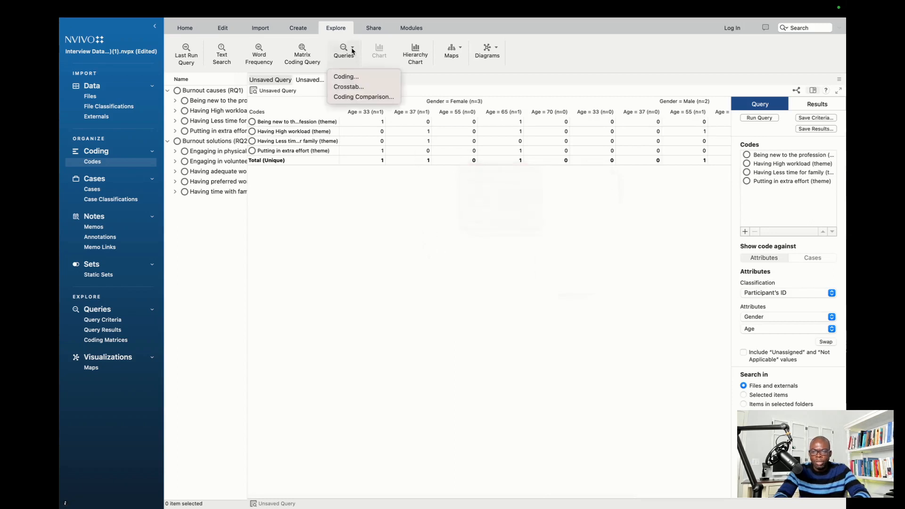
pyautogui.click(430, 66)
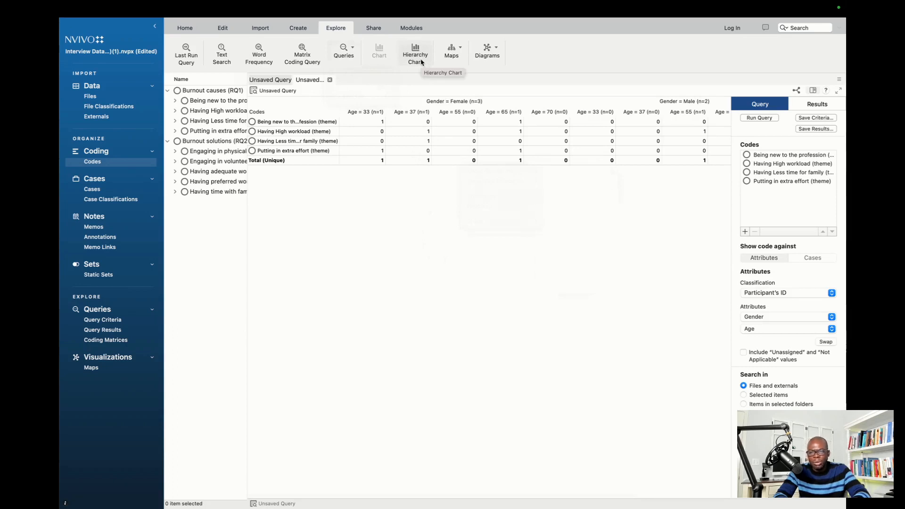
pyautogui.click(421, 61)
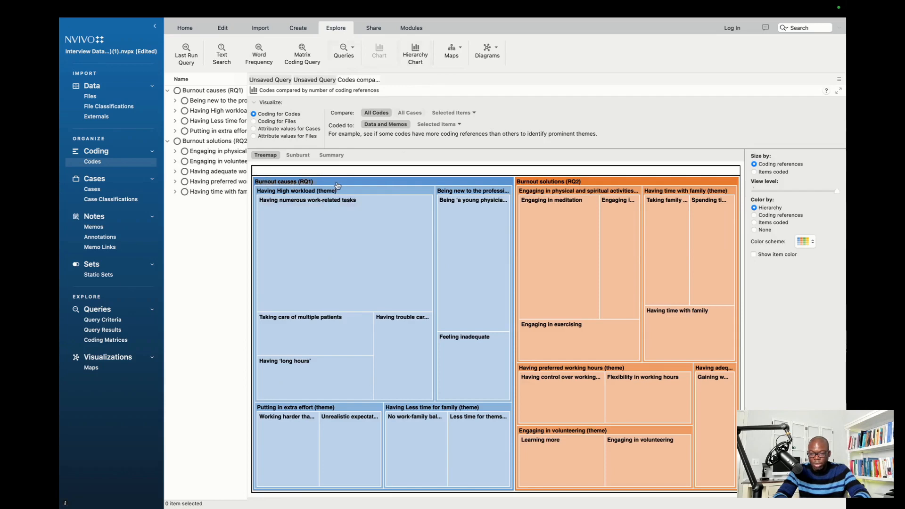
# Examine the coding reference and item counts of the themes under Burnout causes (RQ1) and Burnout solutions (RQ2) in the treemap
pyautogui.moveTo(338, 185)
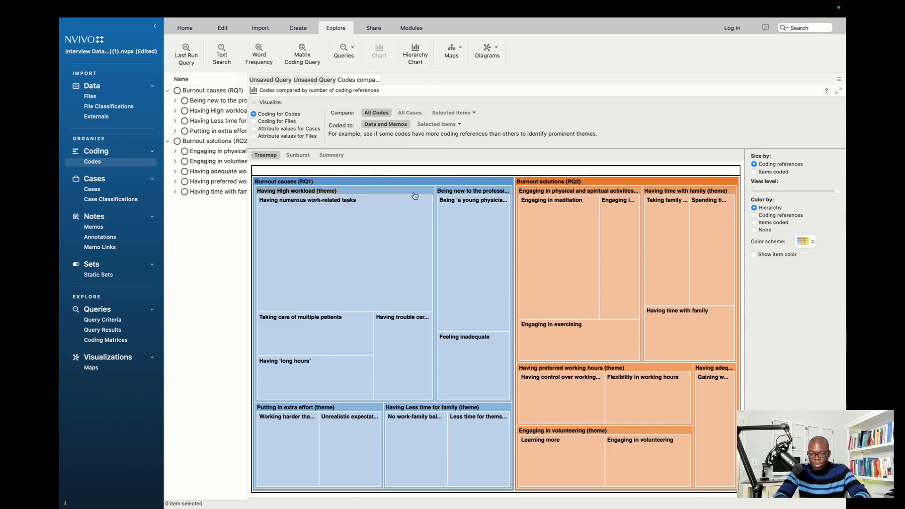
pyautogui.moveTo(411, 193)
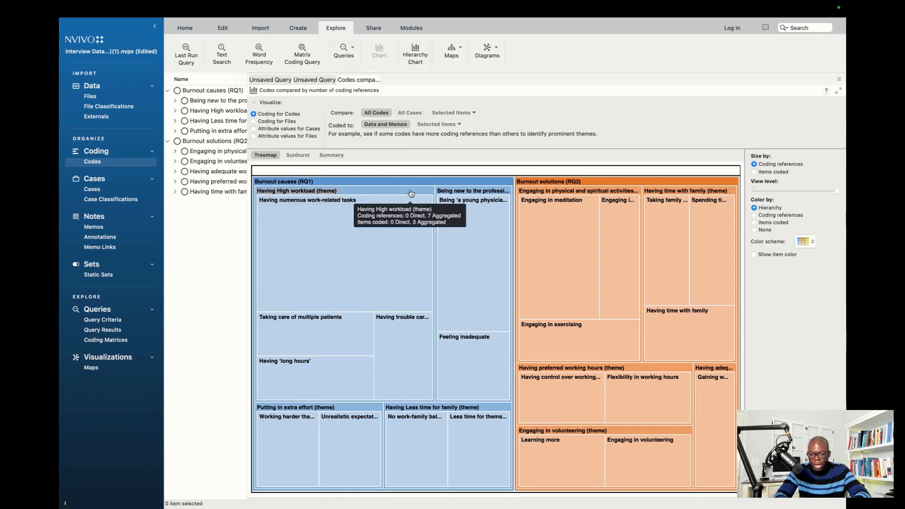
pyautogui.moveTo(469, 194)
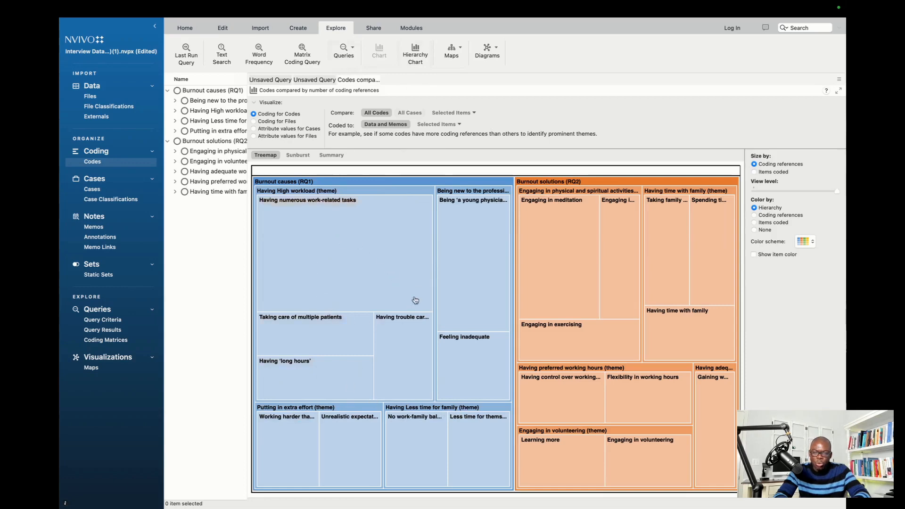
pyautogui.moveTo(404, 248)
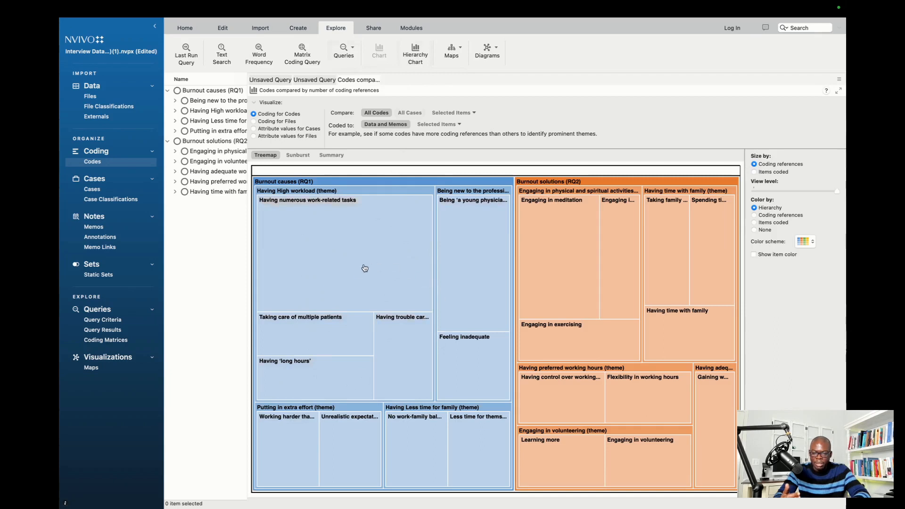
pyautogui.moveTo(390, 355)
pyautogui.moveTo(372, 270)
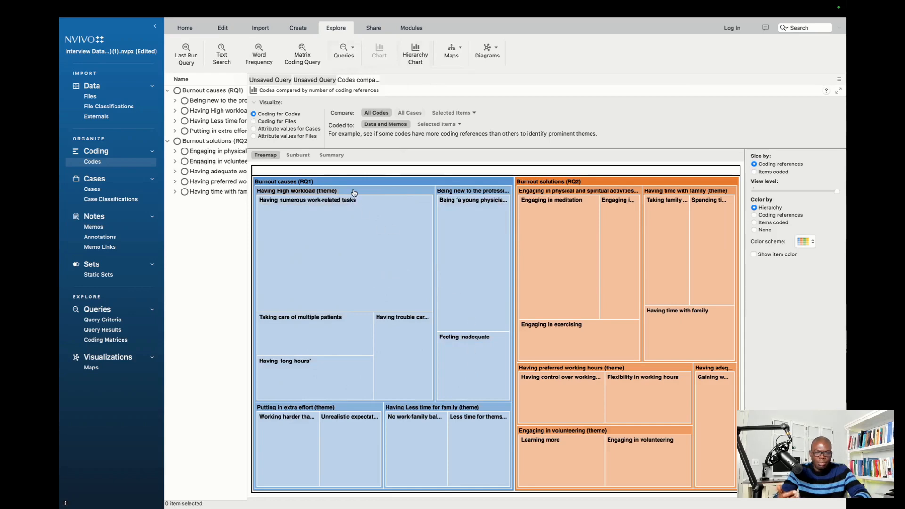
pyautogui.moveTo(354, 193)
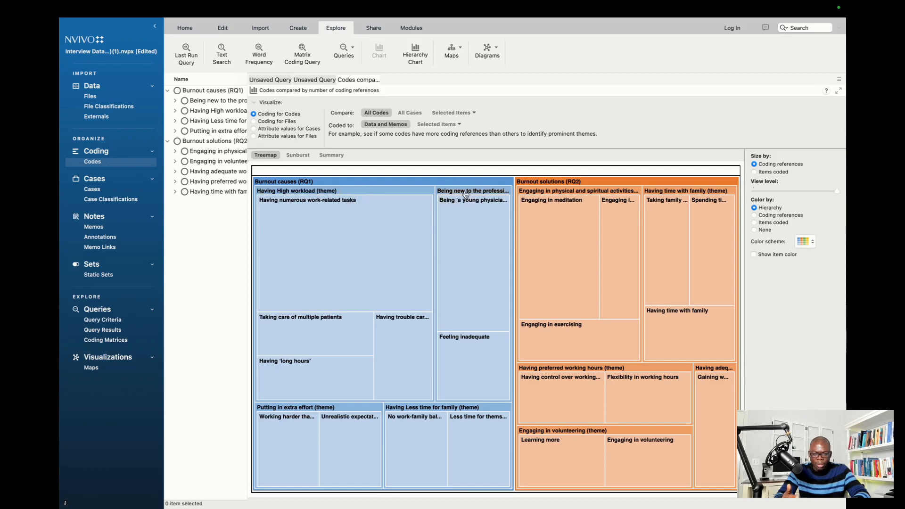
pyautogui.moveTo(466, 194)
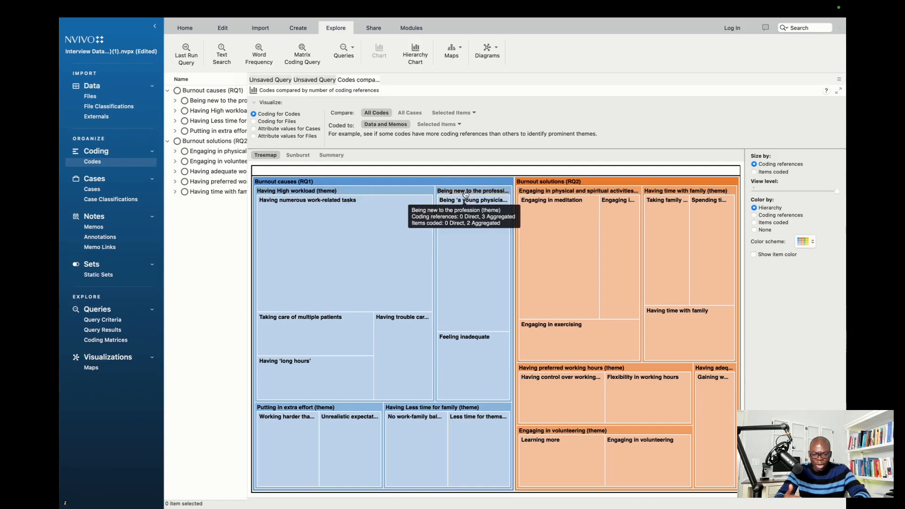
pyautogui.moveTo(347, 409)
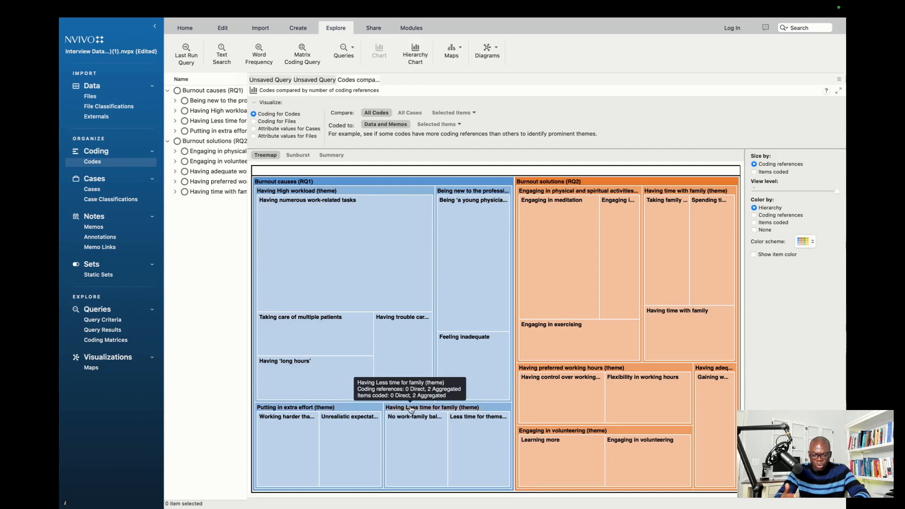
pyautogui.moveTo(595, 193)
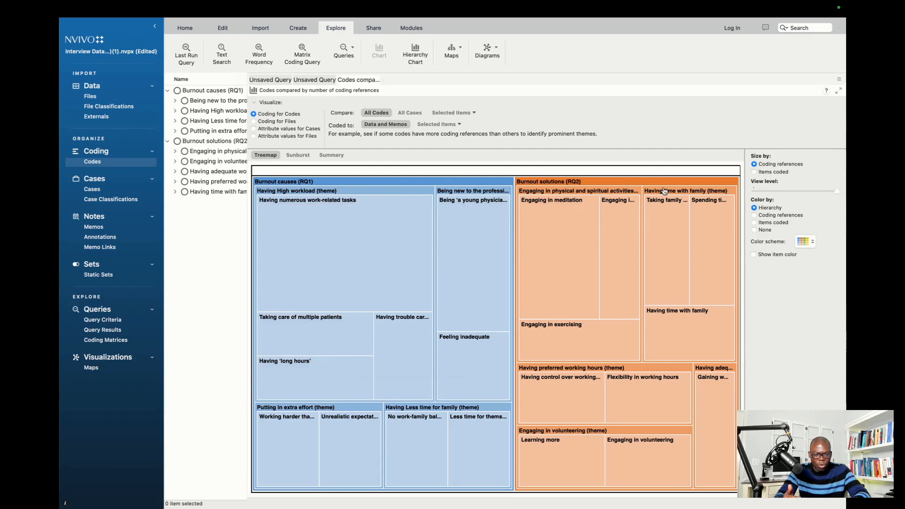
pyautogui.moveTo(664, 191)
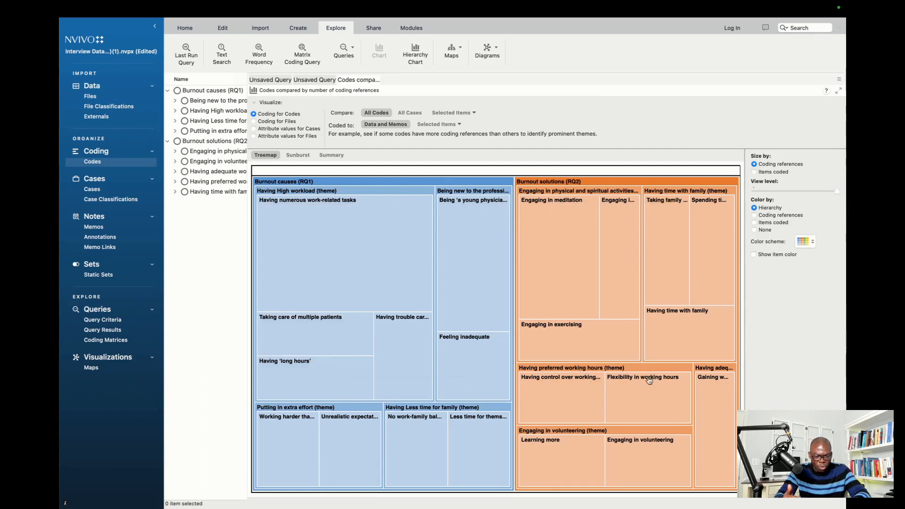
pyautogui.moveTo(605, 434)
pyautogui.moveTo(709, 368)
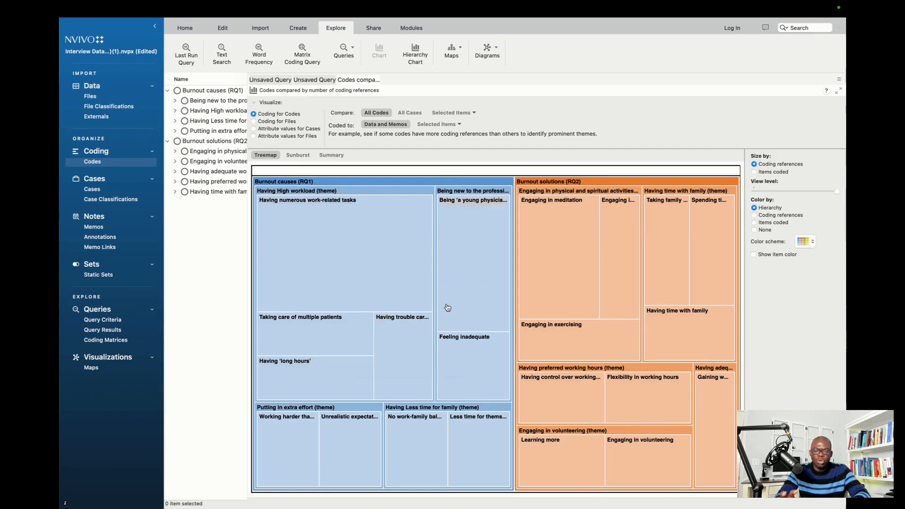
pyautogui.moveTo(445, 308)
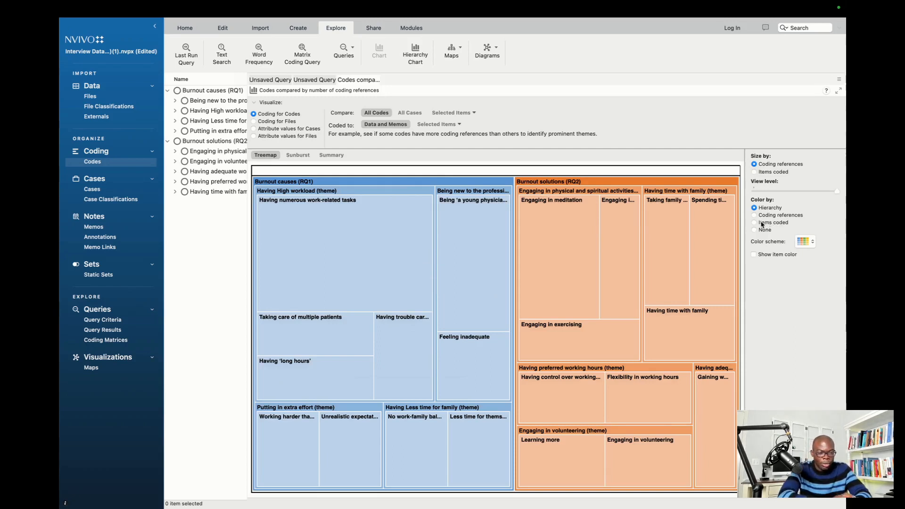
# Try coloring the treemap by coding references, and switch its coloring to None
pyautogui.click(754, 216)
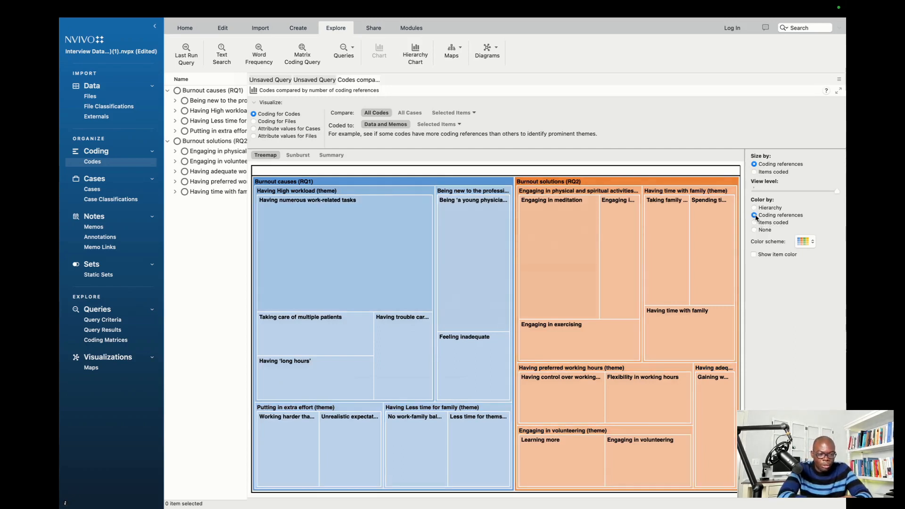
pyautogui.click(754, 230)
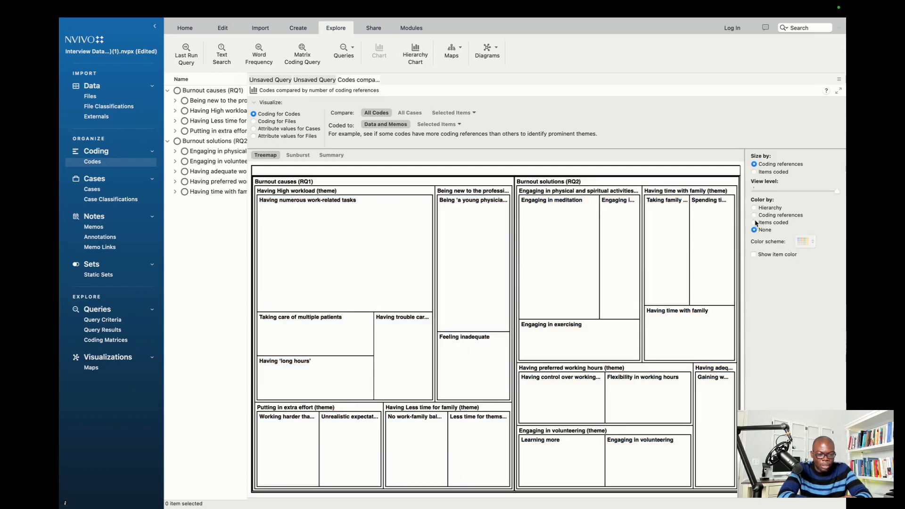
# Try coloring the treemap by items coded, and set its coloring to Hierarchy
pyautogui.click(754, 223)
pyautogui.click(755, 208)
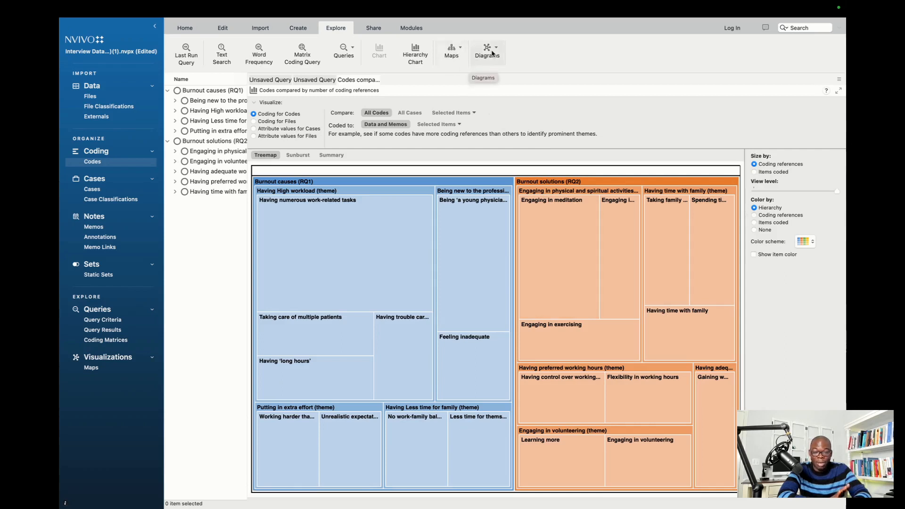
# Create a comparison diagram of the files P1 and P3
pyautogui.click(494, 52)
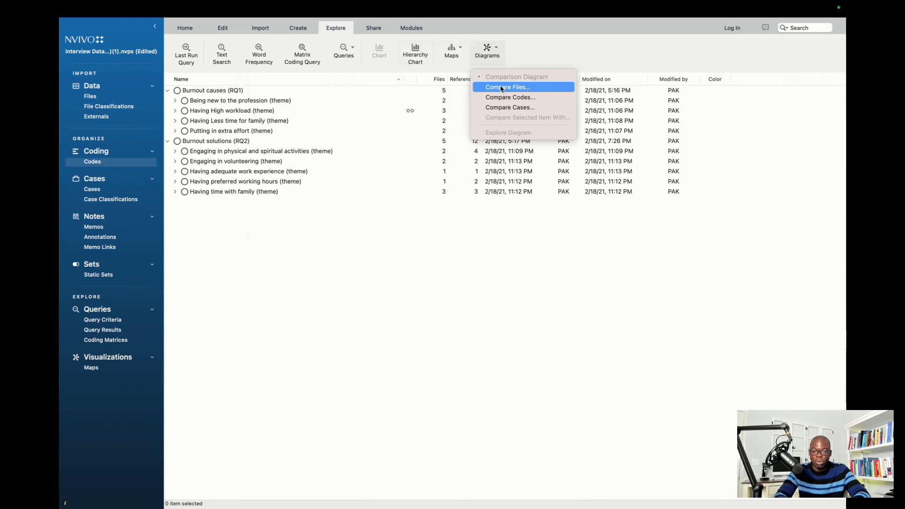
pyautogui.click(501, 87)
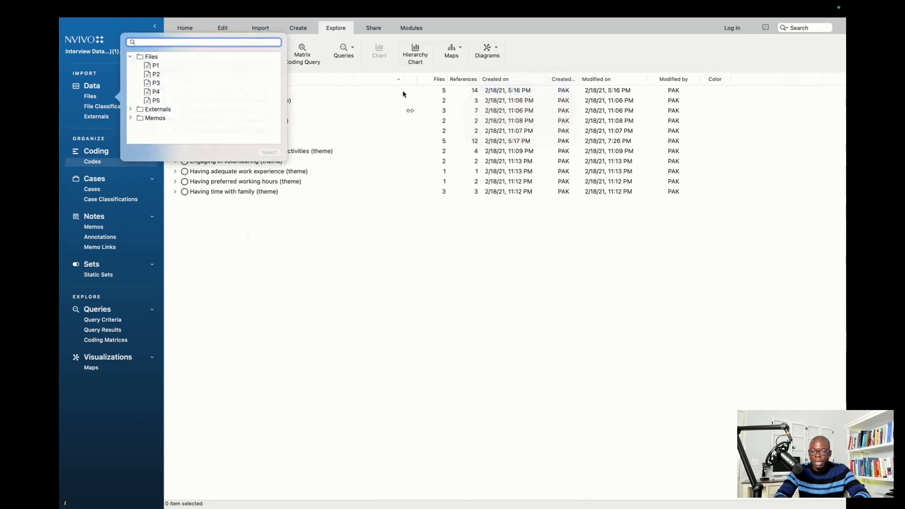
pyautogui.click(157, 67)
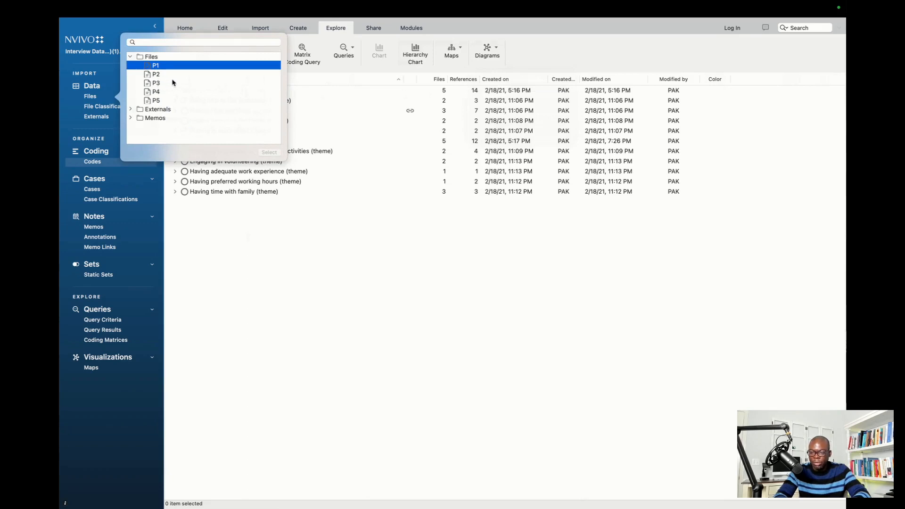
pyautogui.keyDown('super'); pyautogui.click(163, 82); pyautogui.keyUp('super')
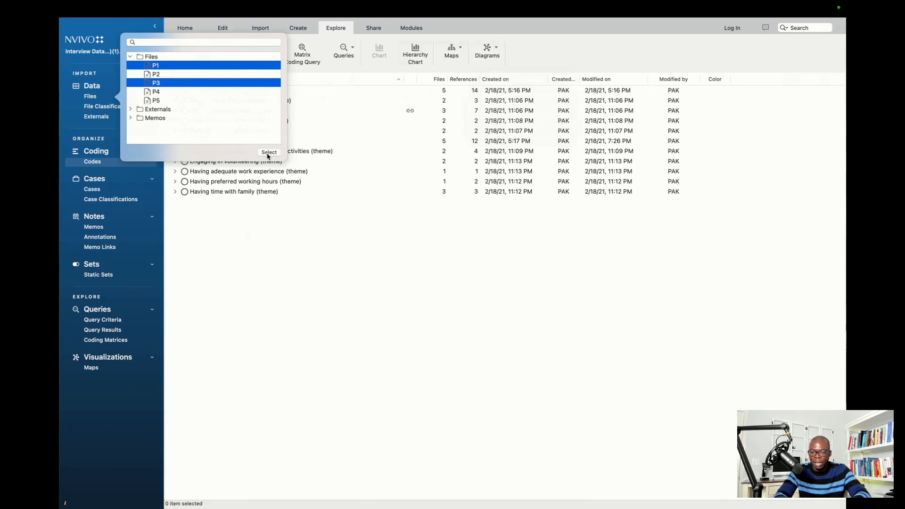
pyautogui.click(269, 152)
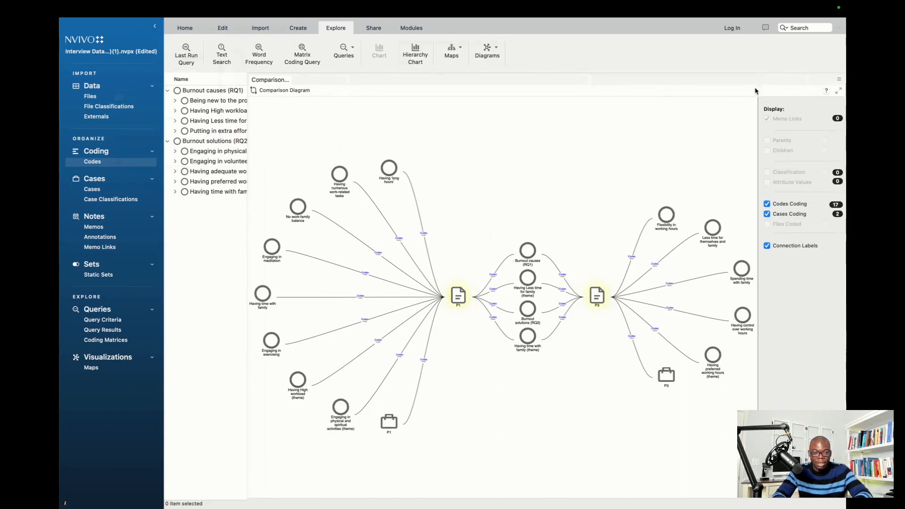
# Enlarge the comparison diagram and examine the codes shared by P1 and P3, including Burnout solutions (RQ2) and Having time with family (theme)
pyautogui.click(839, 90)
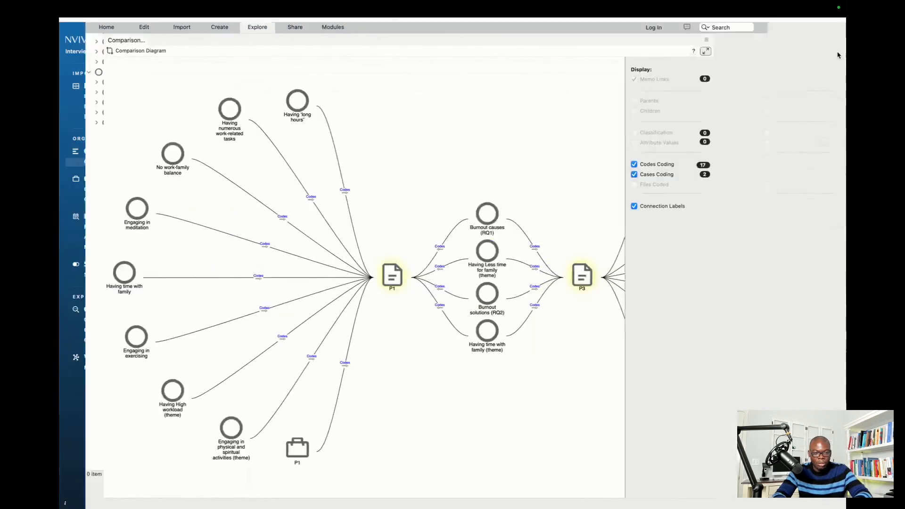
pyautogui.click(838, 91)
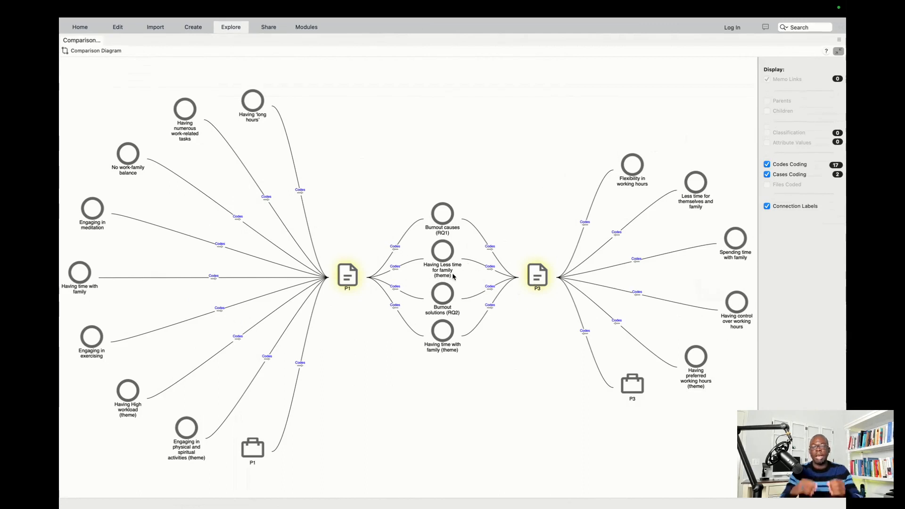
pyautogui.click(444, 313)
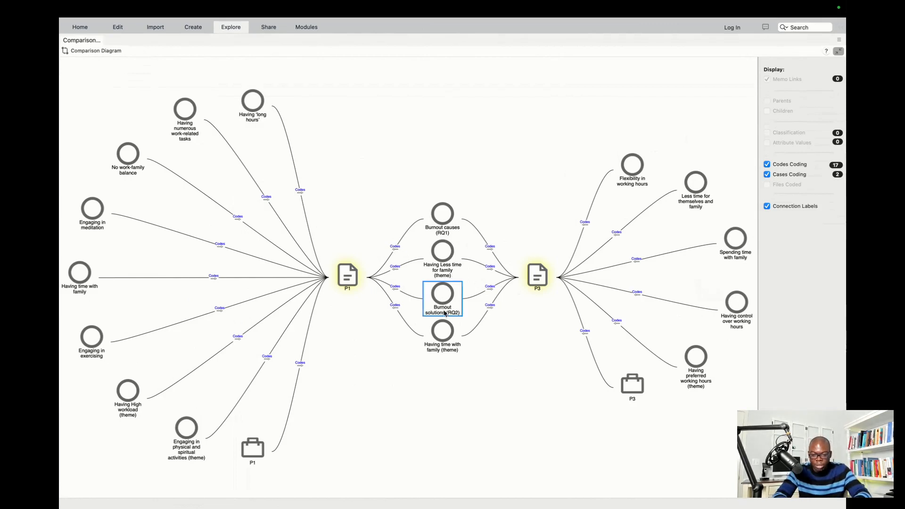
pyautogui.click(443, 351)
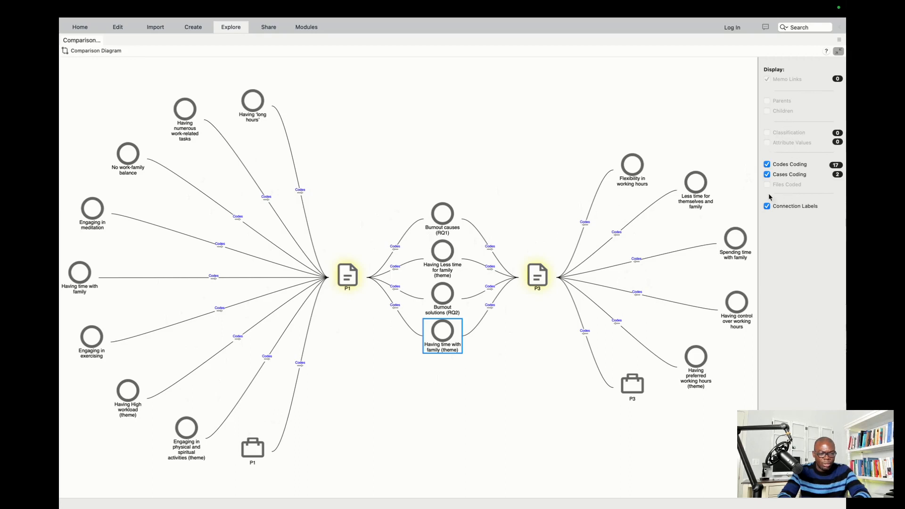
# Try hiding the codes coding, cases coding and connection labels in the P1 and P3 diagram, and show them again
pyautogui.click(767, 165)
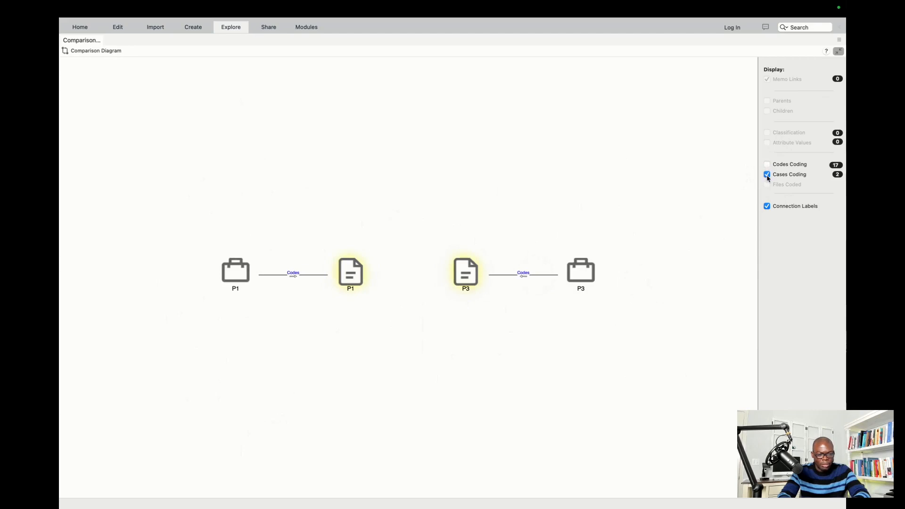
pyautogui.click(767, 175)
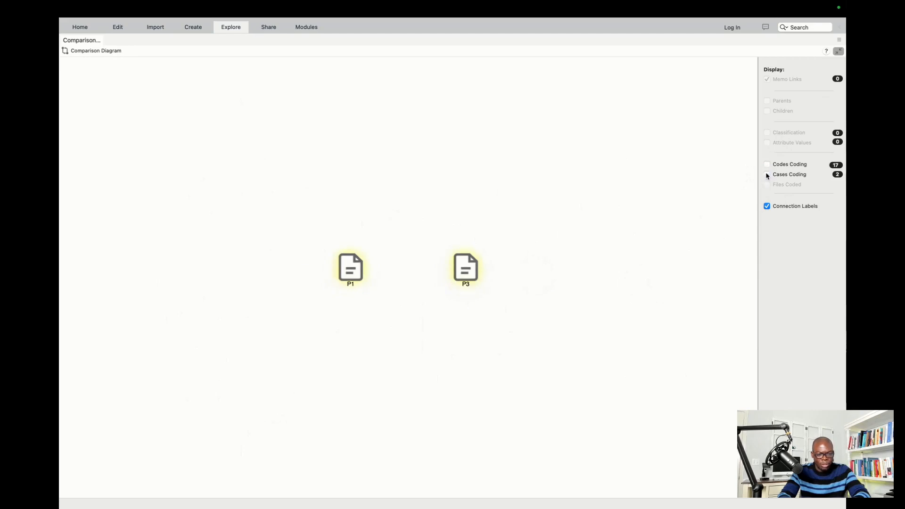
pyautogui.click(767, 164)
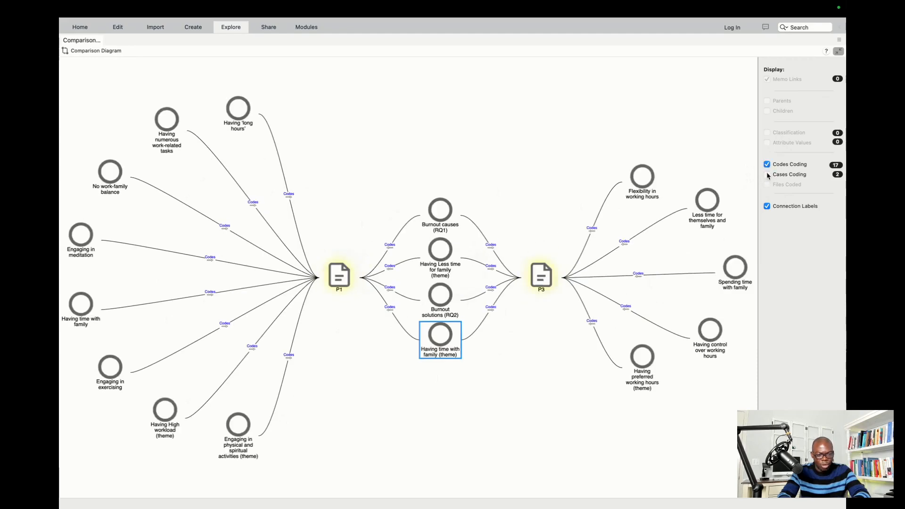
pyautogui.click(767, 174)
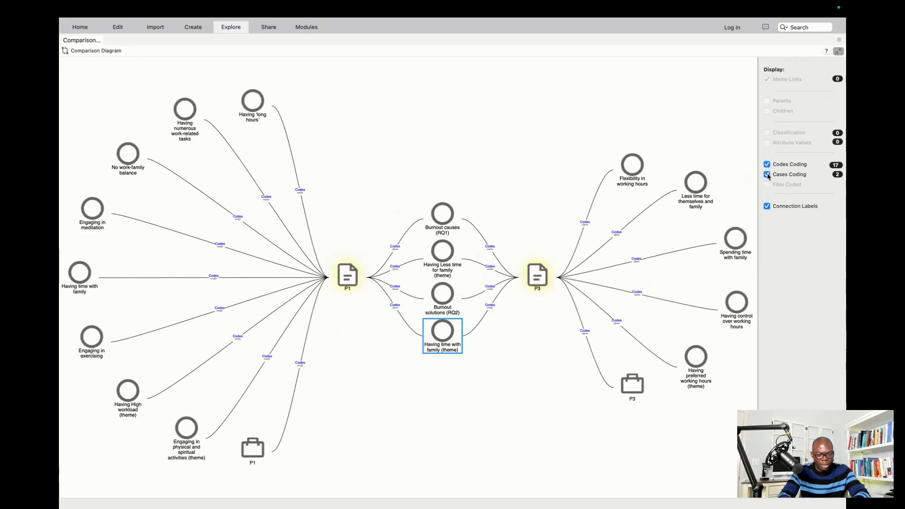
pyautogui.click(767, 206)
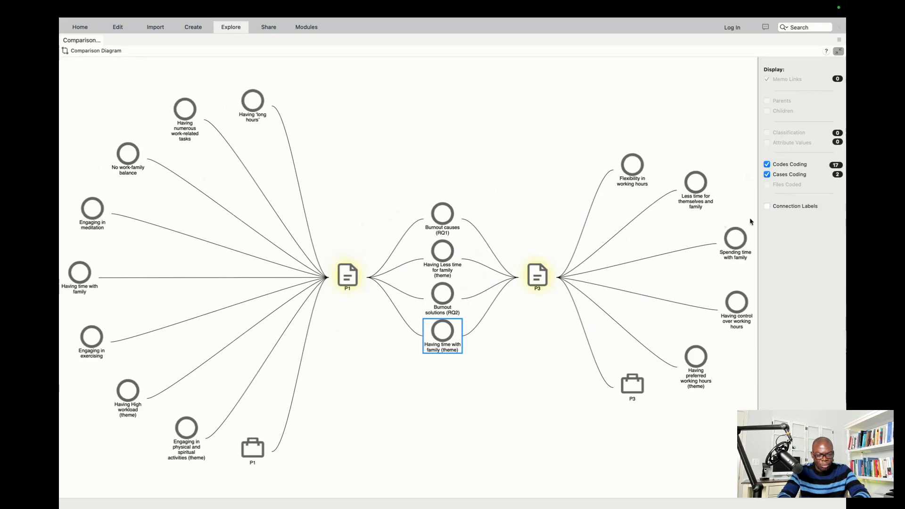
pyautogui.click(768, 208)
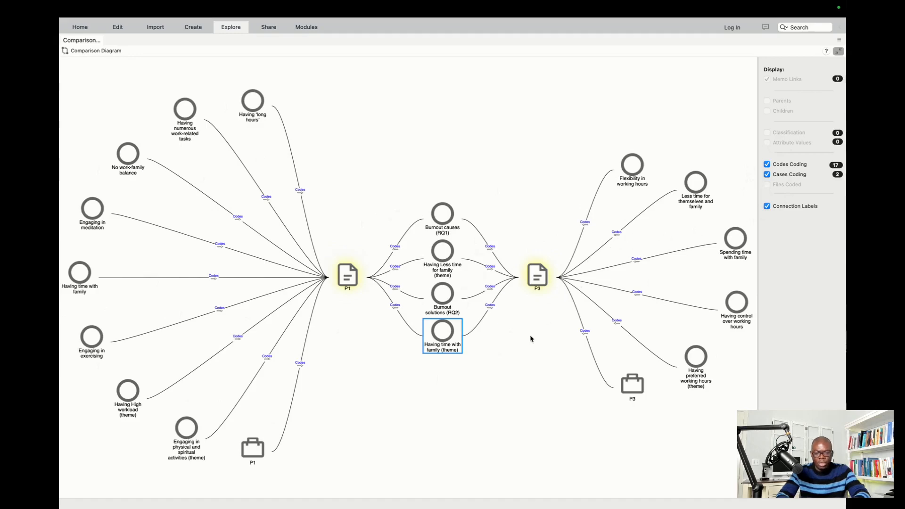
# Look up the export option for the file comparison diagram
pyautogui.scroll(5, 507, 375)
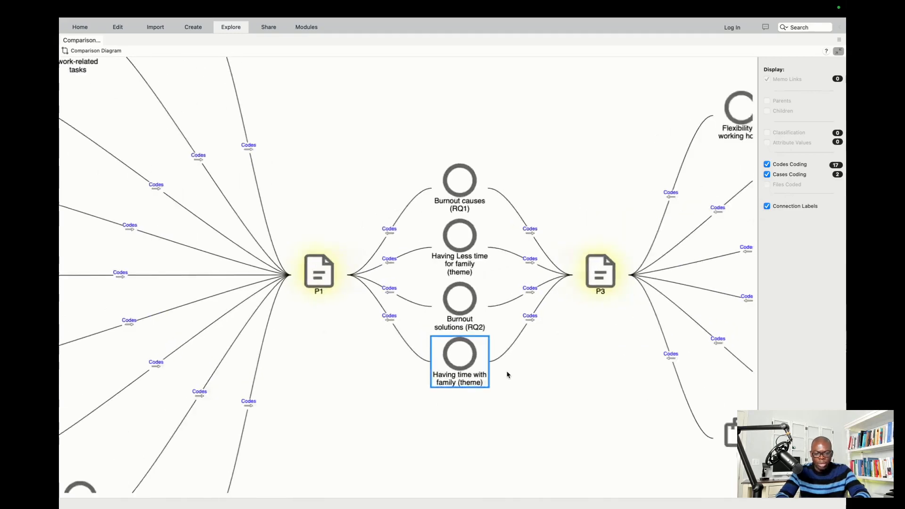
pyautogui.scroll(-10, 507, 375)
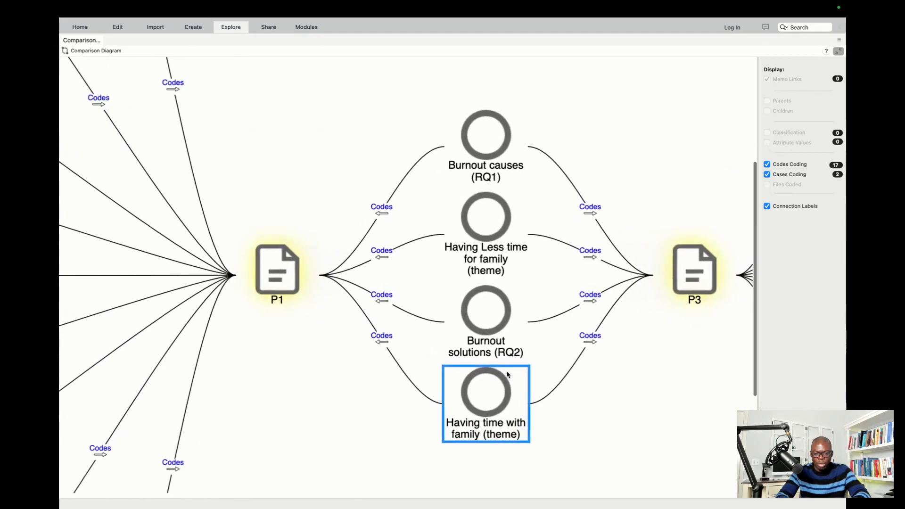
pyautogui.scroll(-3, 507, 374)
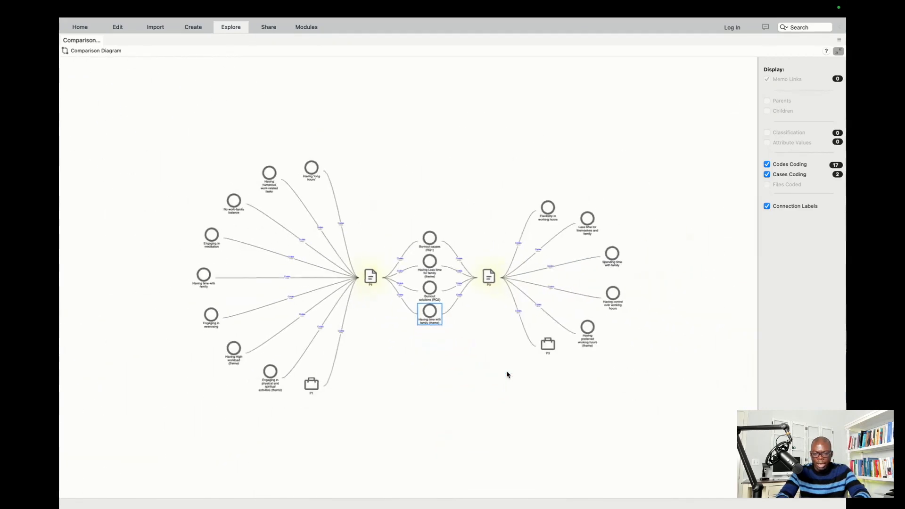
pyautogui.rightClick(488, 348)
pyautogui.click(446, 335)
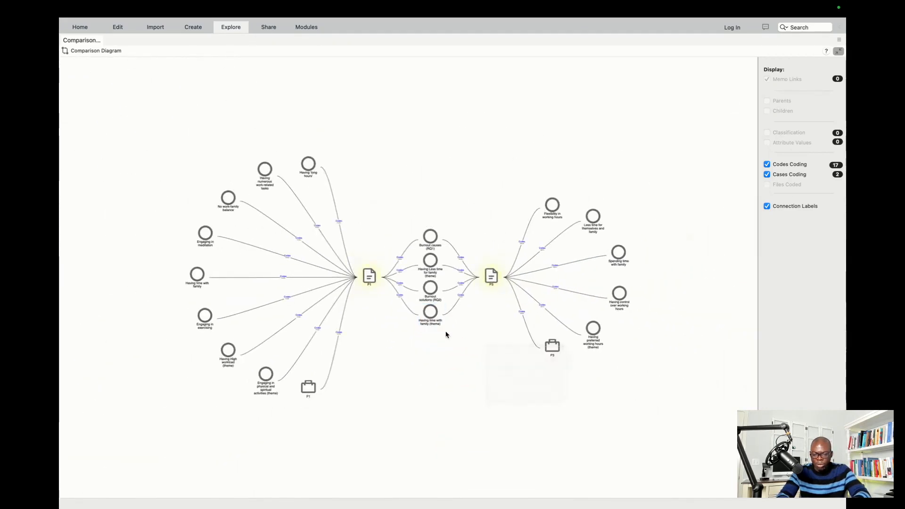
pyautogui.rightClick(431, 353)
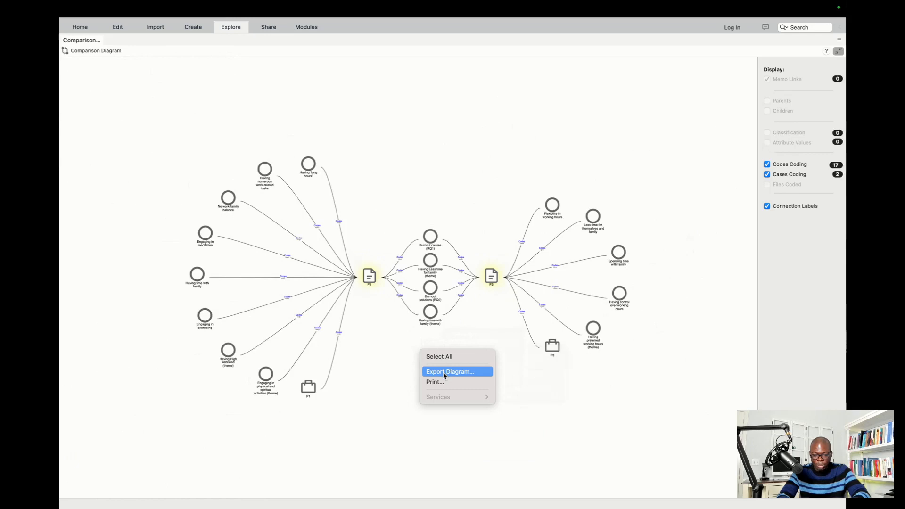
pyautogui.click(480, 333)
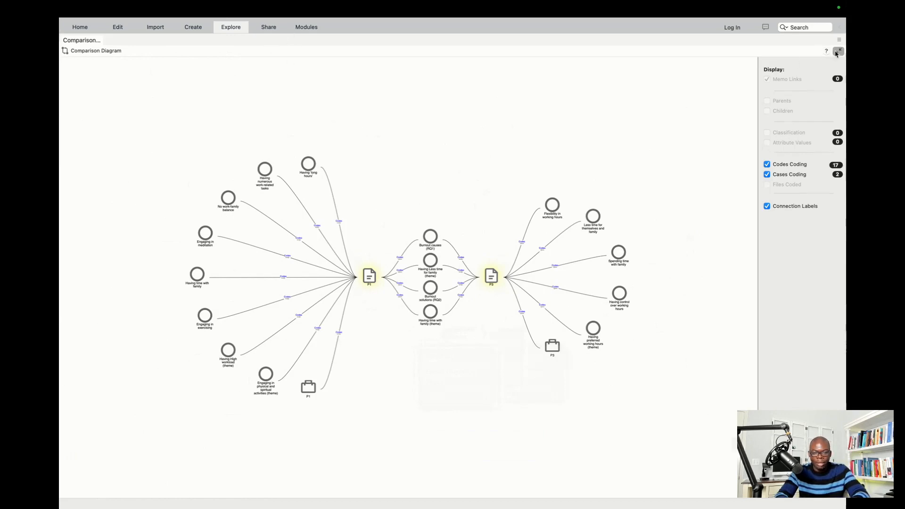
# Create a comparison diagram of the codes Being new to the profession (theme) and Engaging in volunteering (theme)
pyautogui.click(837, 51)
pyautogui.click(493, 48)
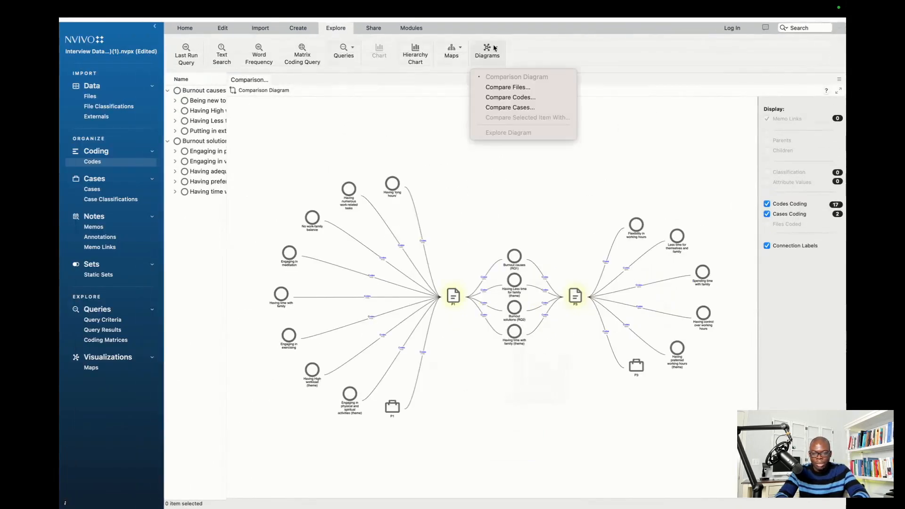
pyautogui.click(498, 98)
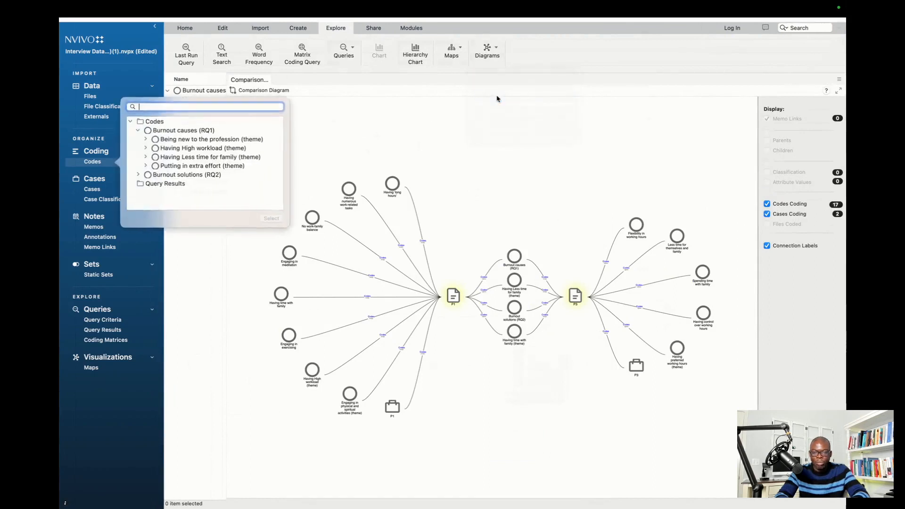
pyautogui.click(156, 142)
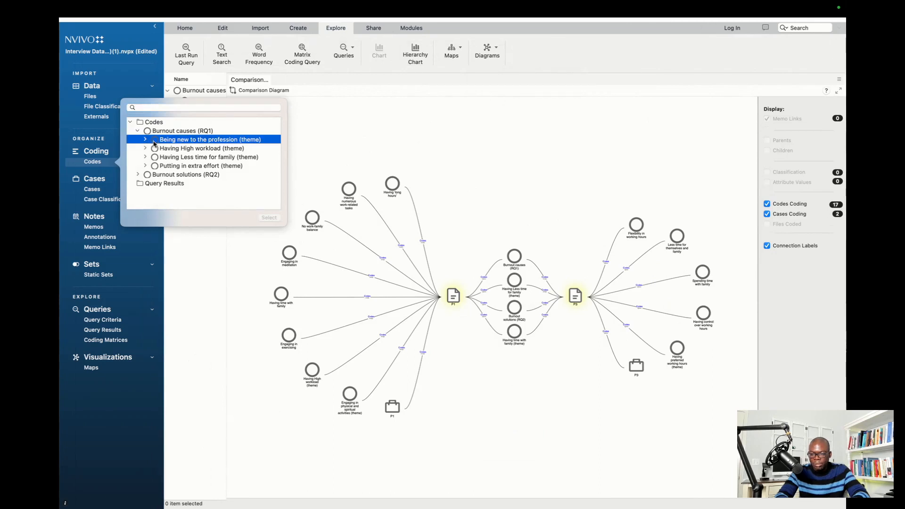
pyautogui.click(139, 175)
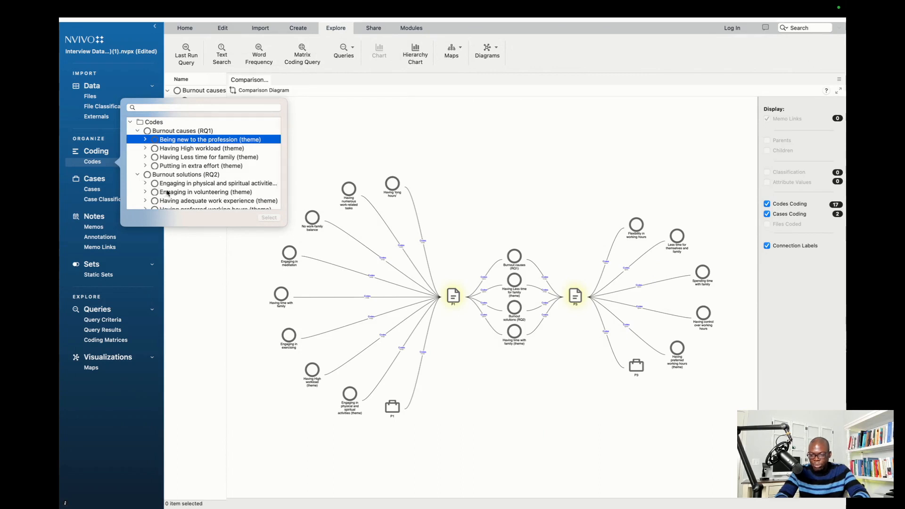
pyautogui.keyDown('super'); pyautogui.click(168, 193); pyautogui.keyUp('super')
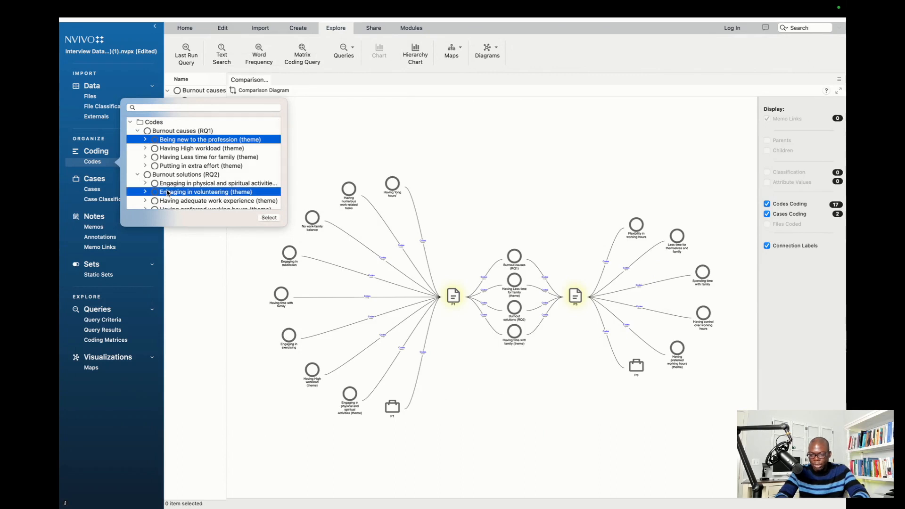
pyautogui.click(269, 218)
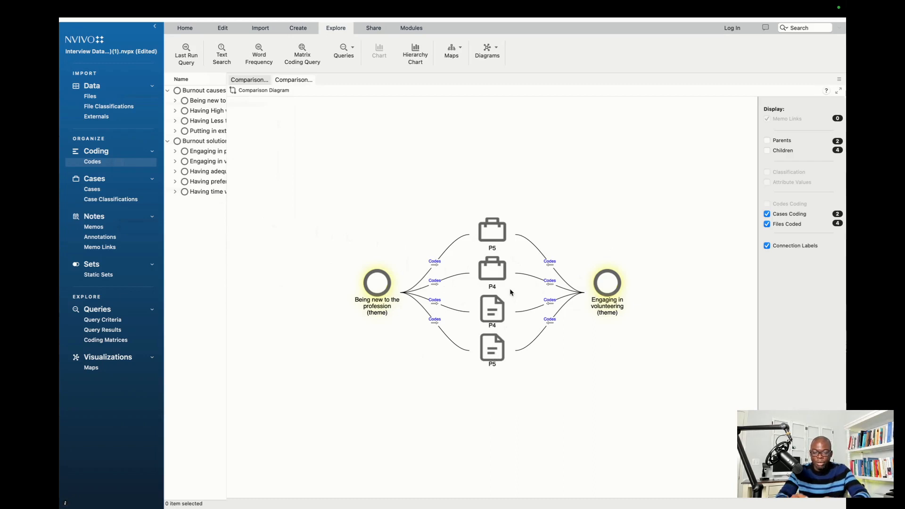
# Display the parents and children of both themes in the code comparison diagram
pyautogui.click(767, 141)
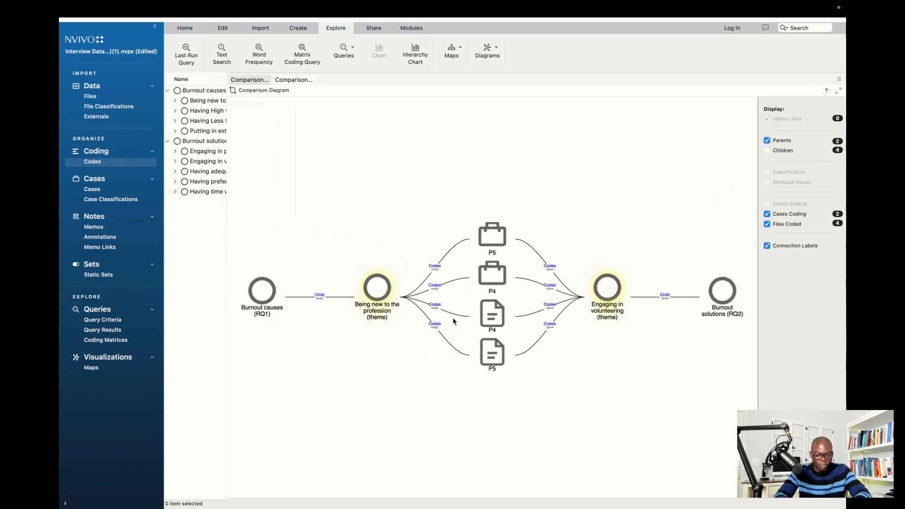
pyautogui.click(767, 151)
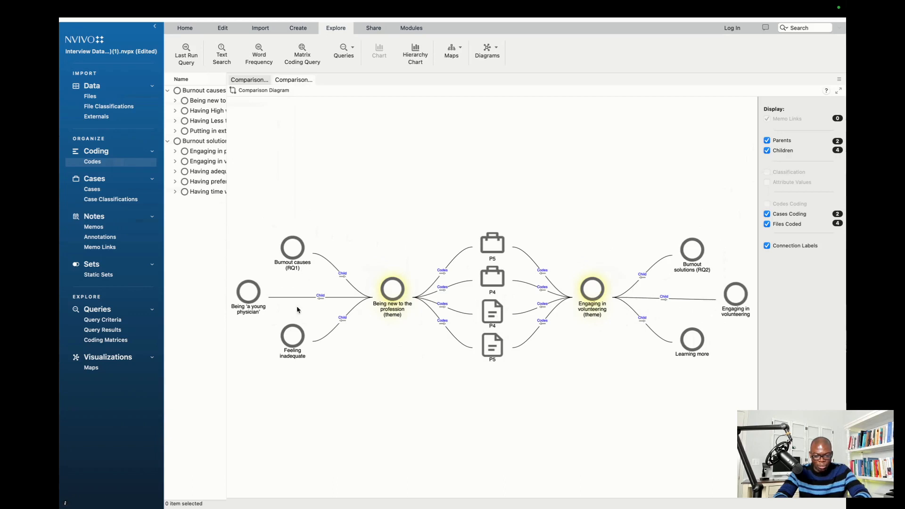
pyautogui.click(767, 151)
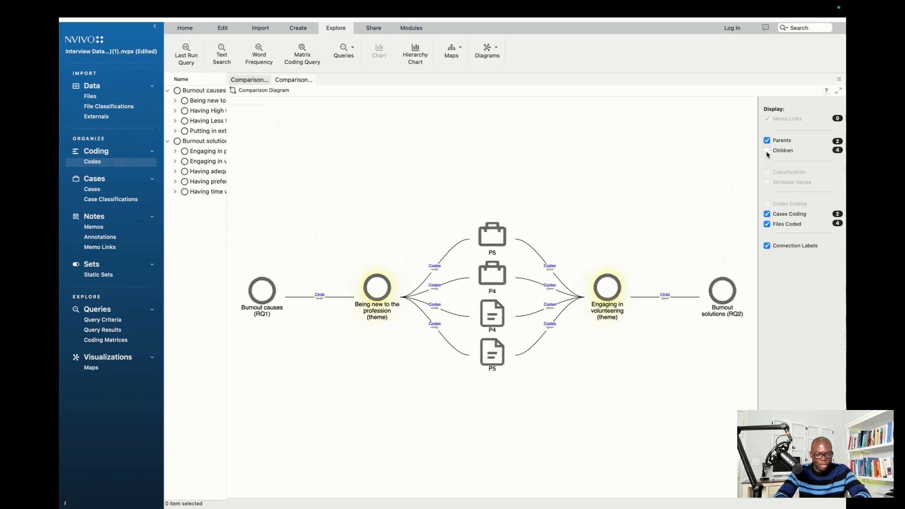
pyautogui.click(767, 150)
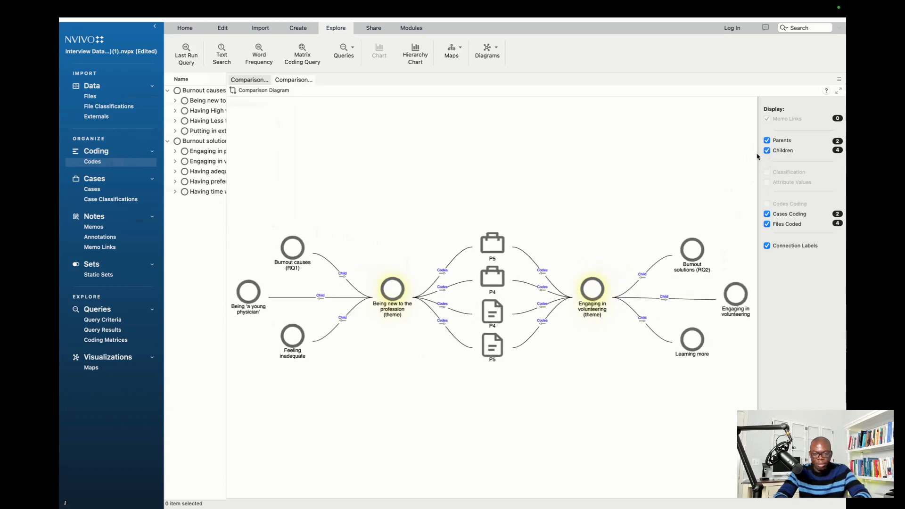
# Create a comparison diagram of the cases P1 and P5
pyautogui.click(489, 54)
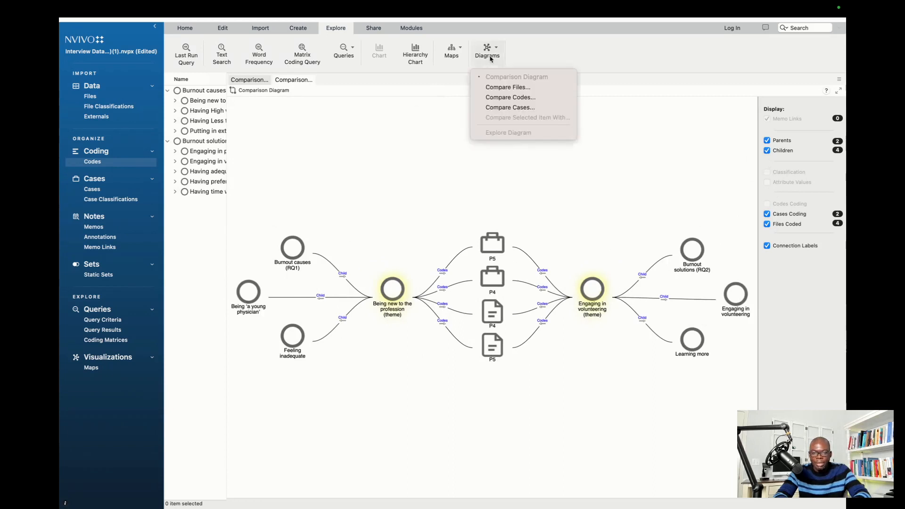
pyautogui.click(497, 107)
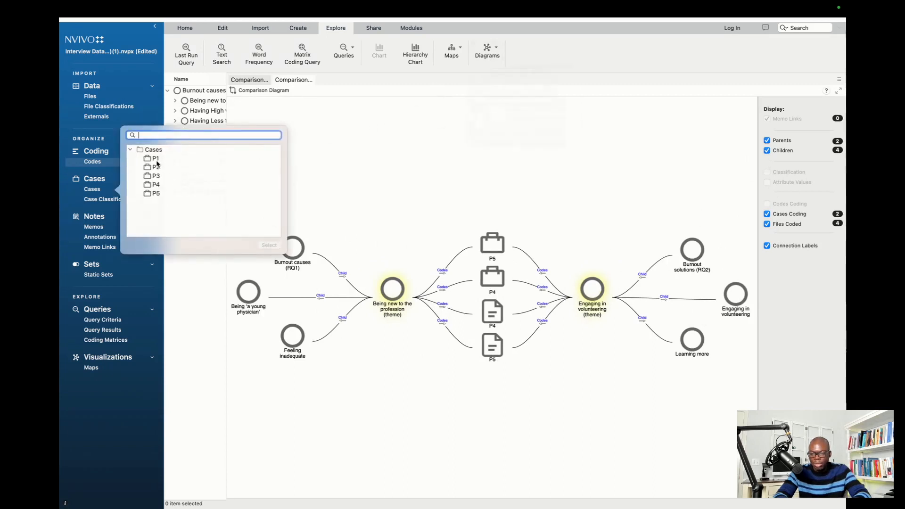
pyautogui.click(156, 160)
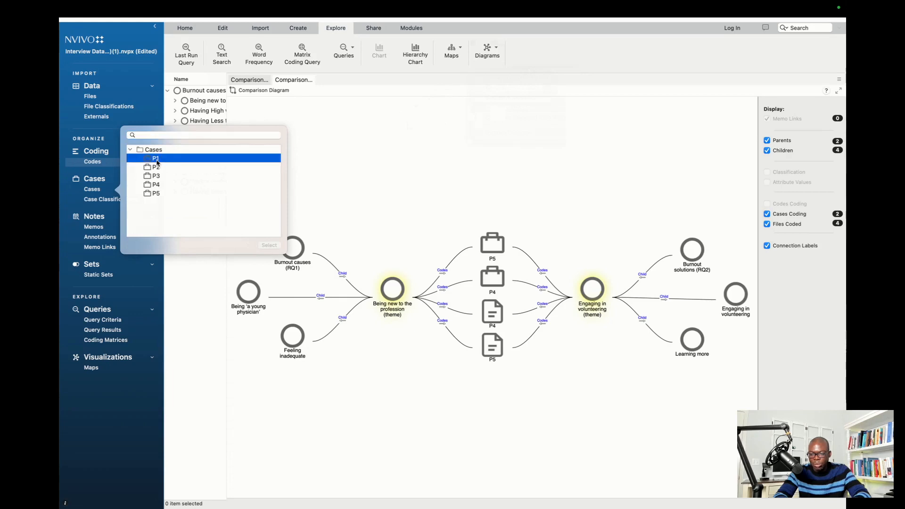
pyautogui.keyDown('super'); pyautogui.click(156, 193); pyautogui.keyUp('super')
pyautogui.click(266, 246)
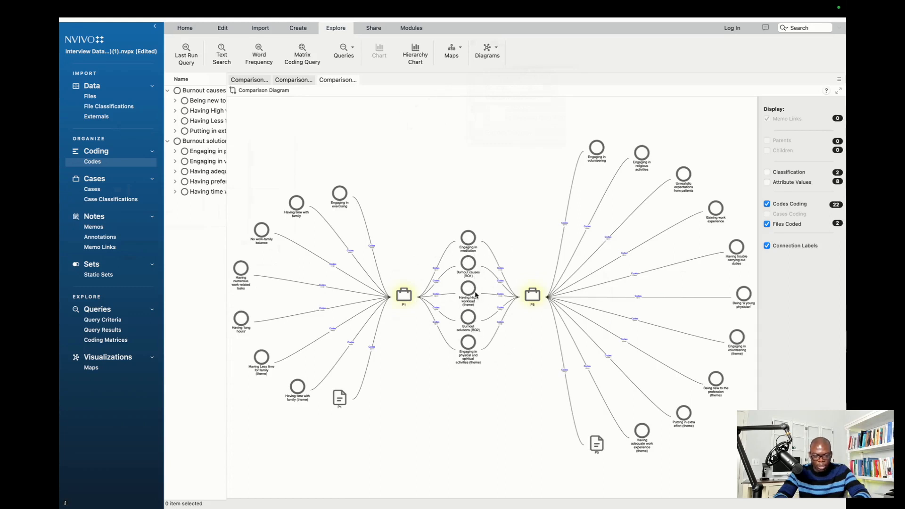
# Show the attribute values and hide the codes coding in the case comparison diagram, keeping the files coded displayed
pyautogui.click(767, 183)
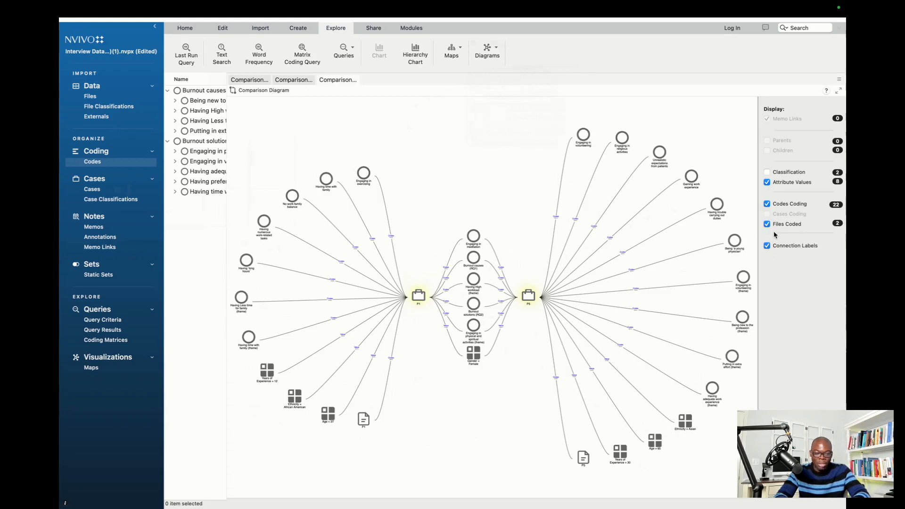
pyautogui.click(767, 224)
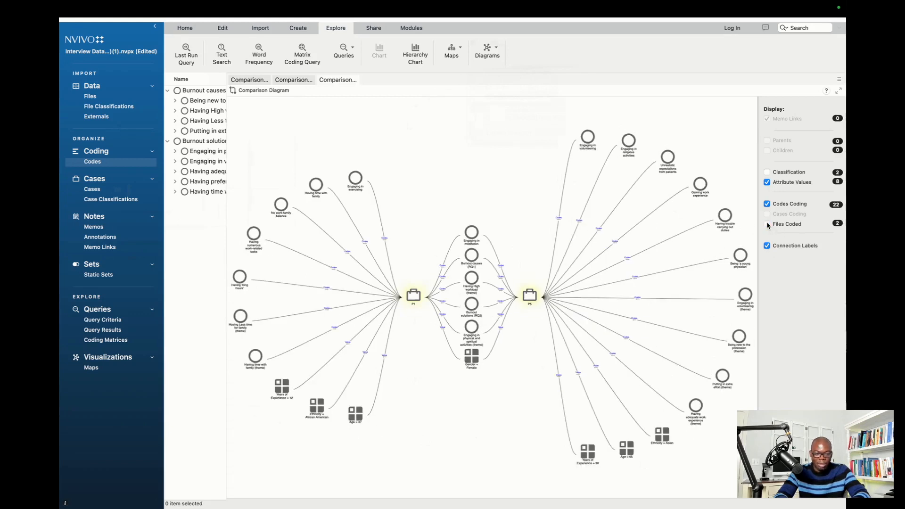
pyautogui.click(767, 224)
pyautogui.click(767, 204)
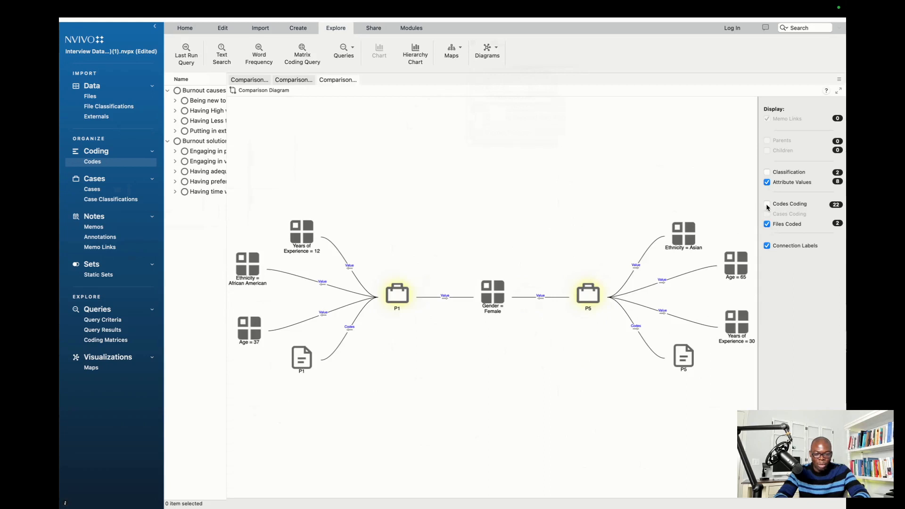